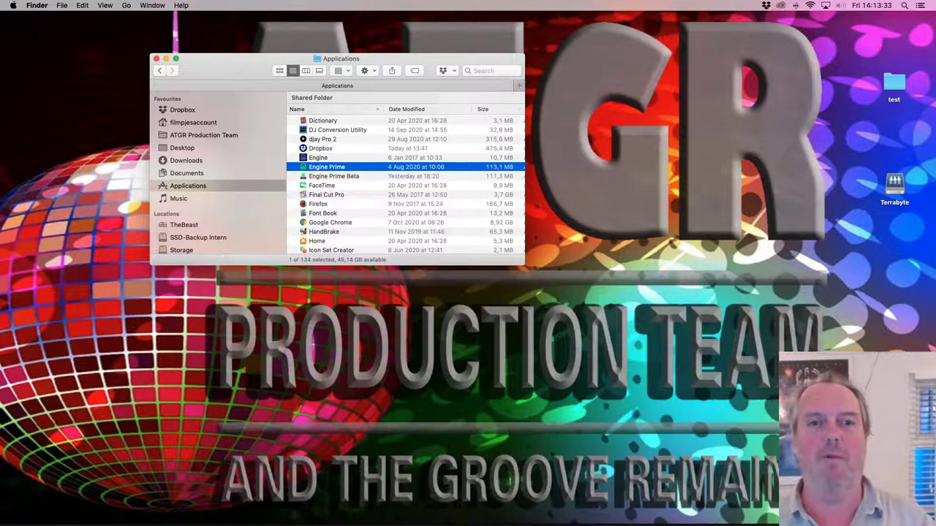
Check the file info of the Engine Prime and Engine Prime Beta applications.
key(super+i)
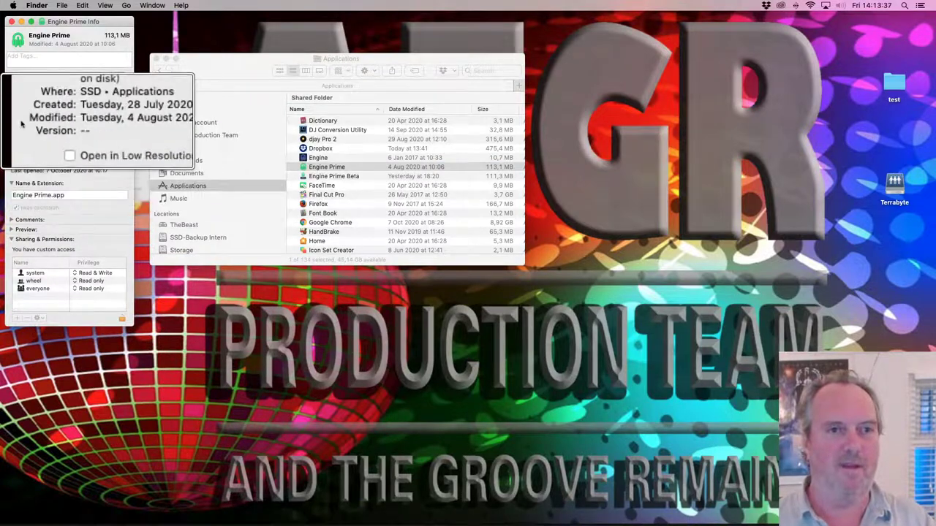
key(super+w)
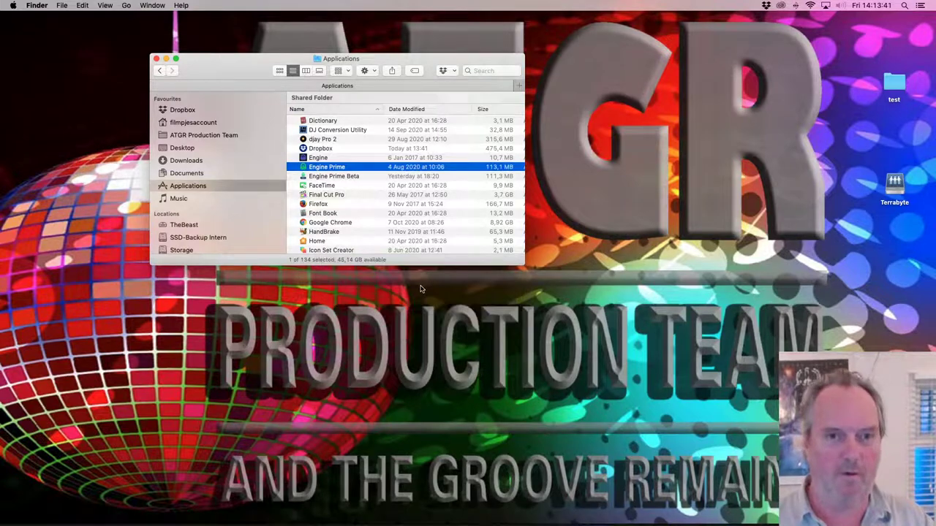
key(super+i)
key(super+w)
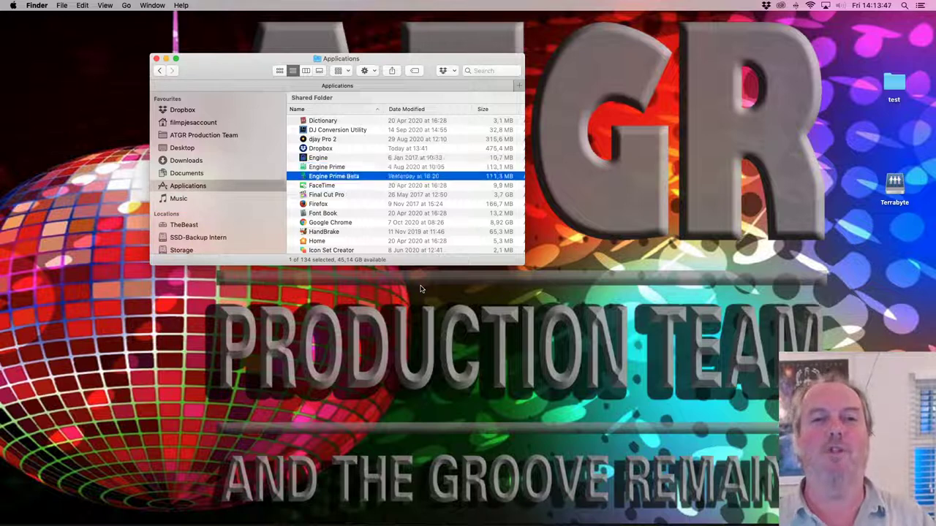
Rename the Engine Prime application to "Engine Prime 1.5.1." and authorise the change with the account password.
key(Return)
key(Right)
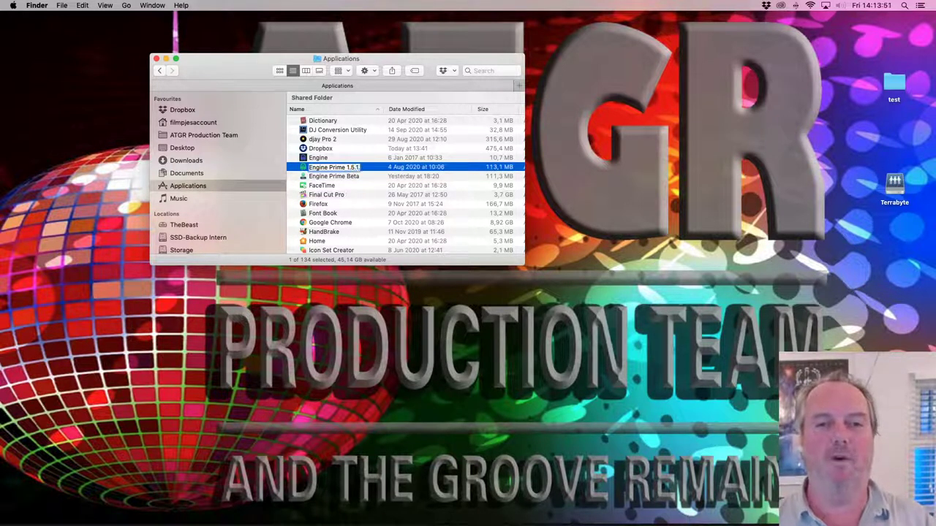
key(Return)
text(******)
key(Return)
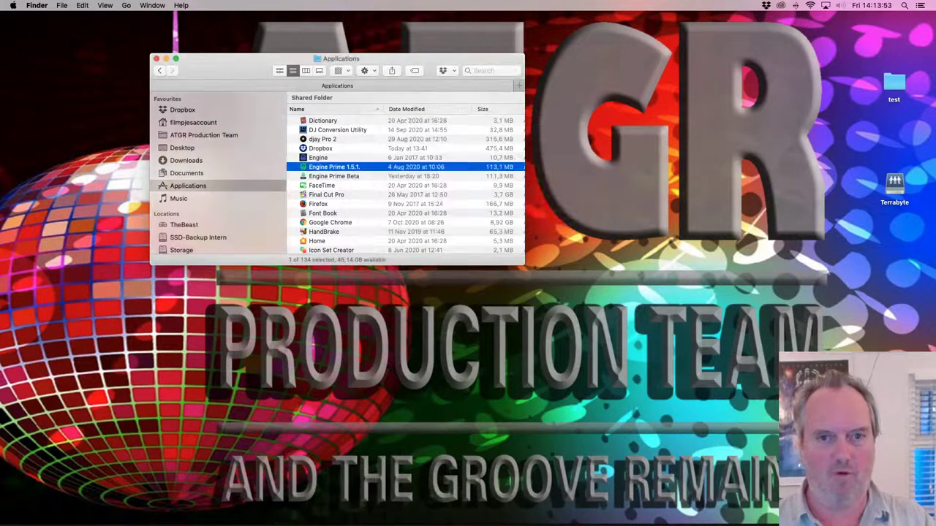
Rename the Engine Prime Beta application to "Engine Prime" and authorise the change with the account password.
key(BackSpace)
key(BackSpace)
key(BackSpace)
key(BackSpace)
key(BackSpace)
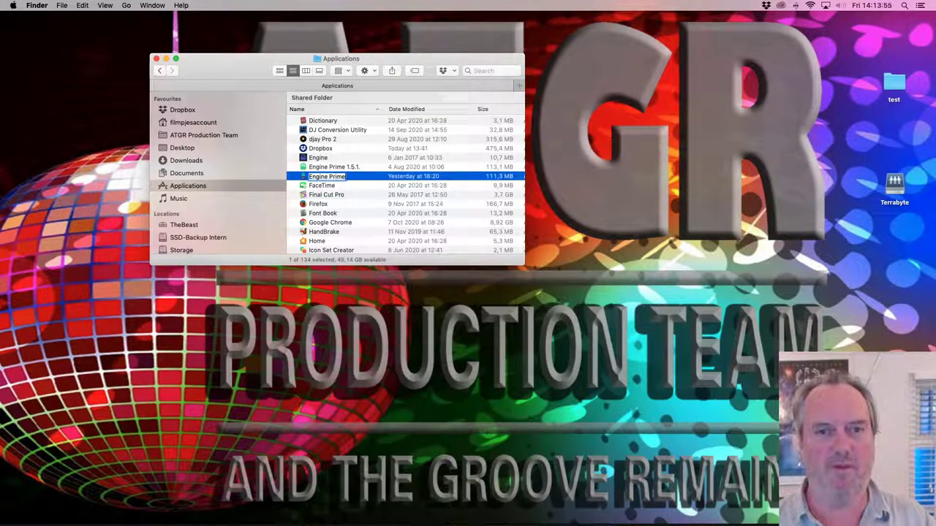
key(Return)
text(******)
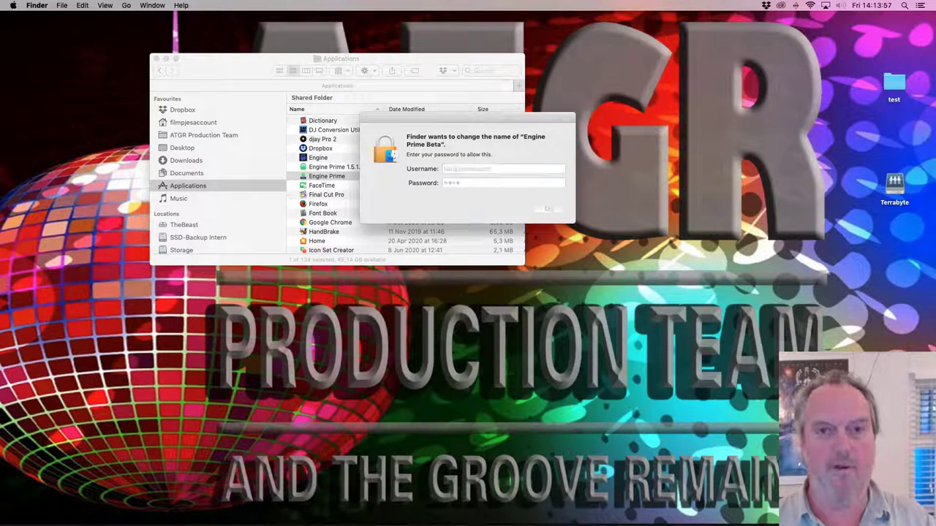
key(Return)
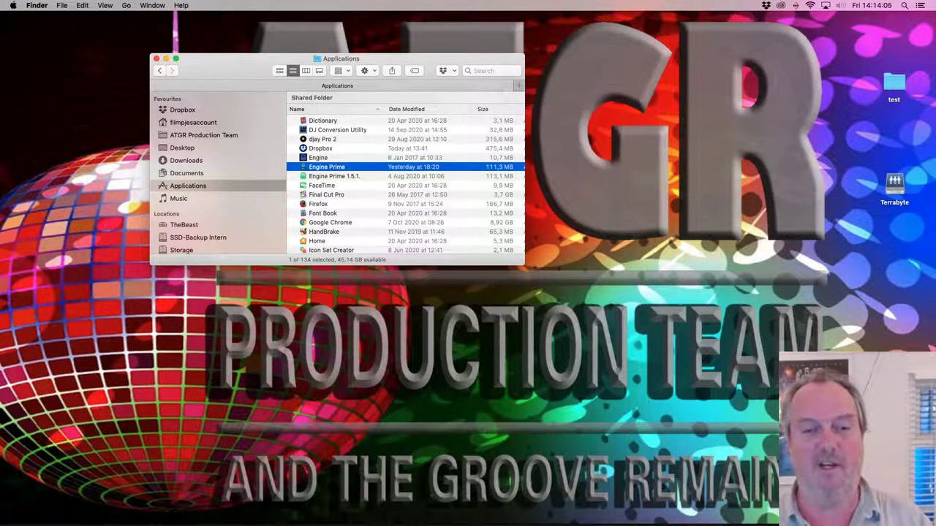
Open rekordbox without installing the update and load How Deep Is The Ocean from the Terrabyte files playlist into the player.
click(354, 510)
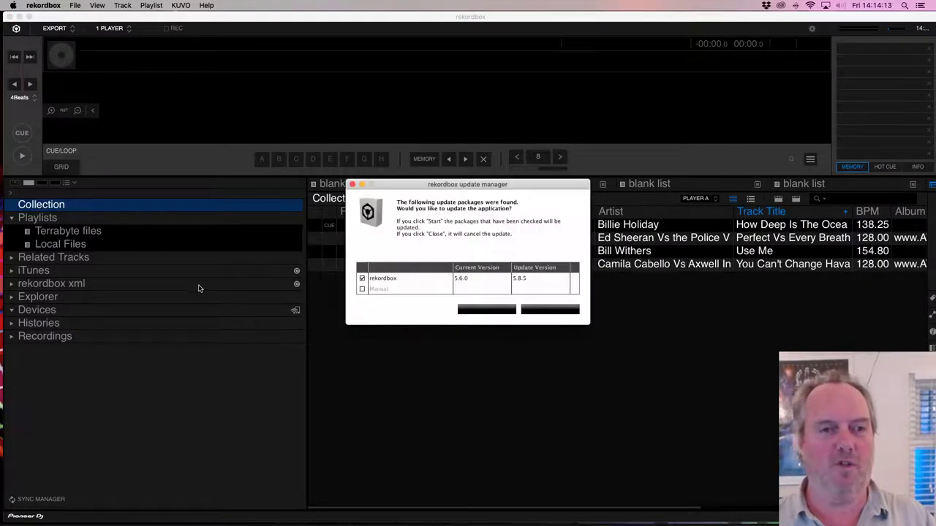
click(562, 313)
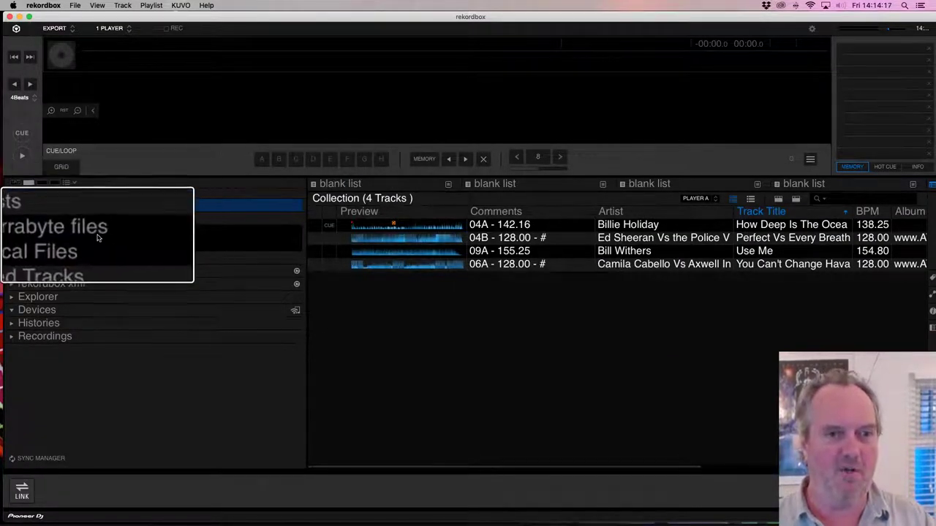
click(49, 232)
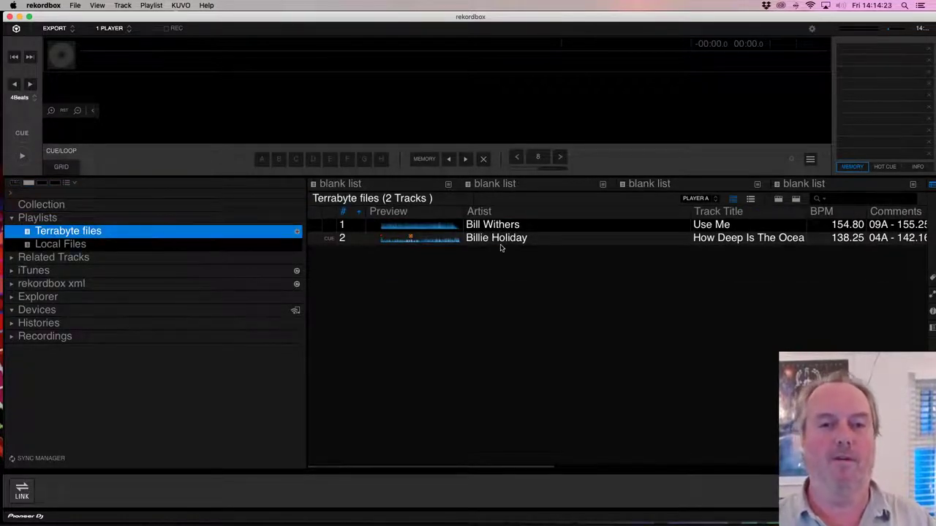
drag(502, 241, 403, 102)
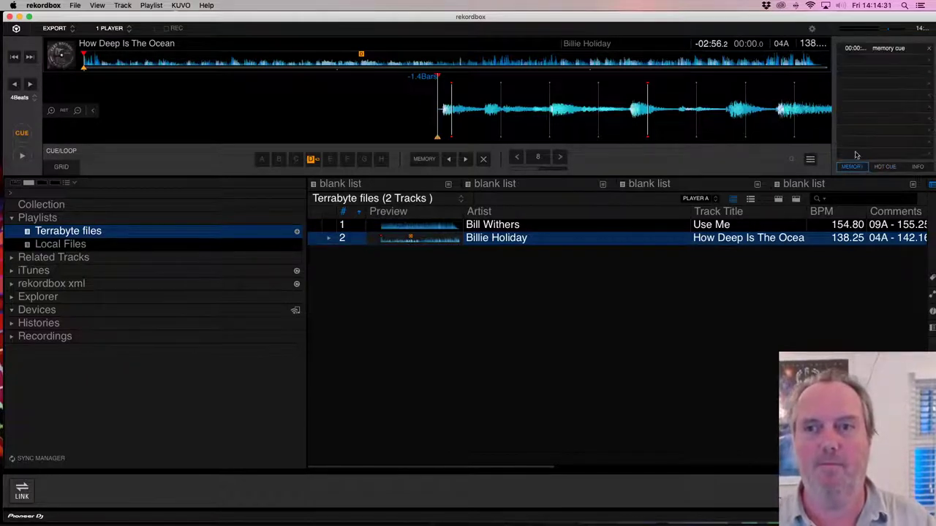
Shift the playhead slightly near the track's start and delete the existing memory cue named "memory cue".
scroll(706, 104, down, 1)
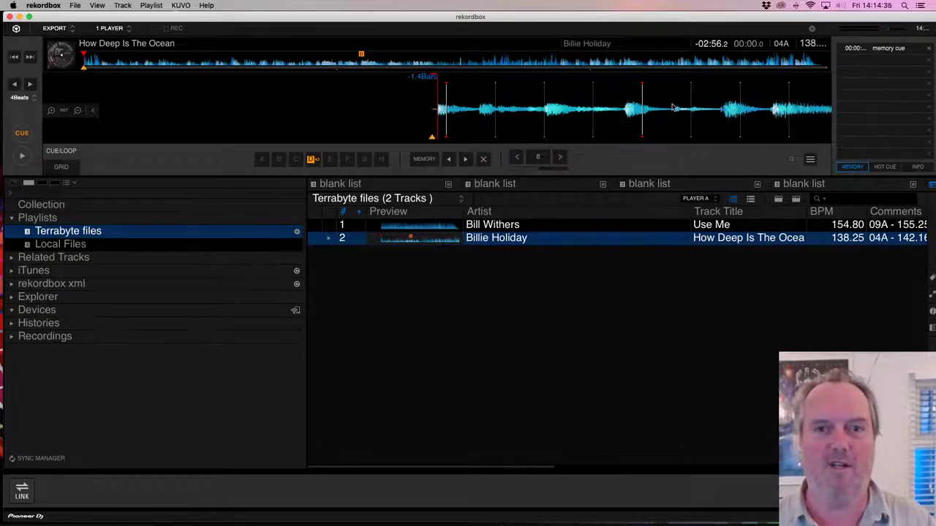
click(929, 48)
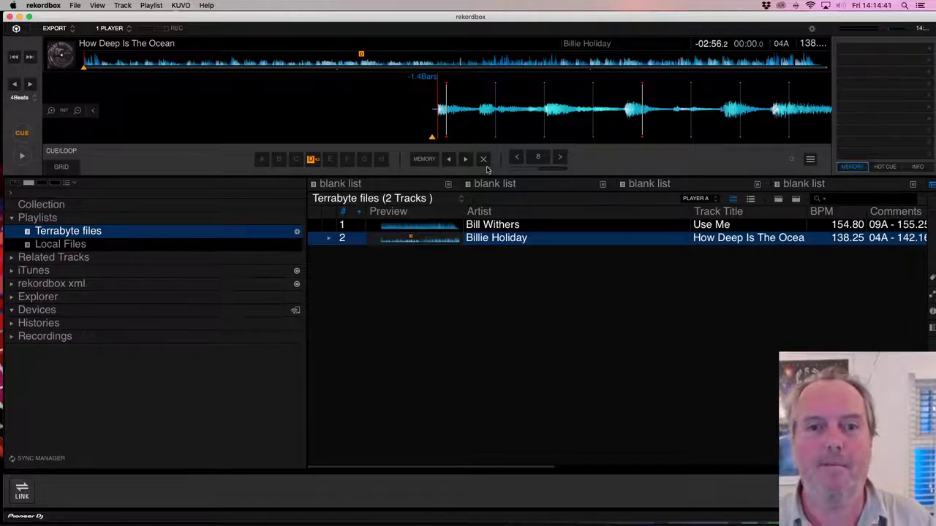
click(426, 160)
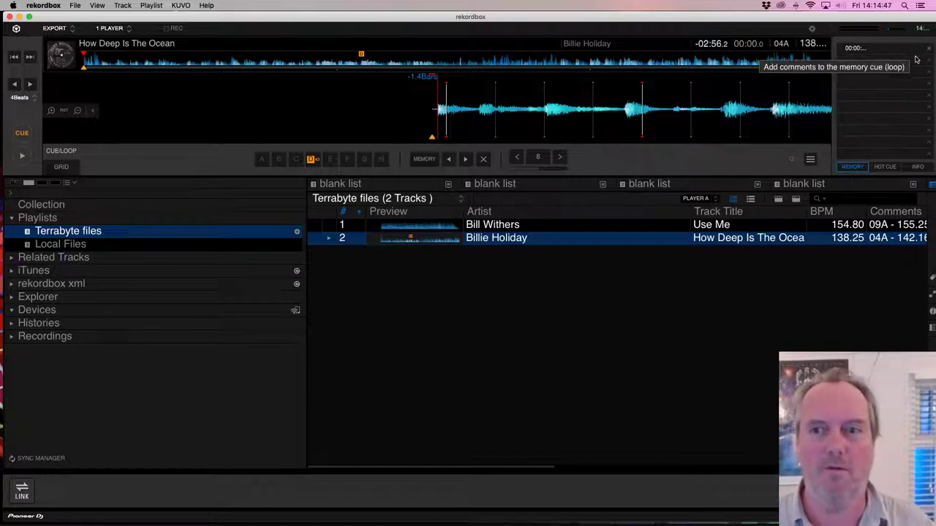
click(852, 50)
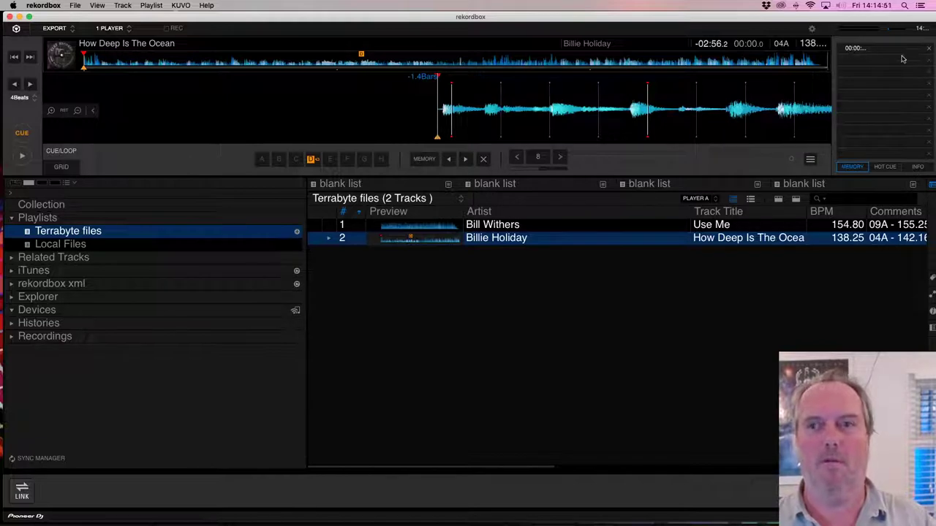
click(927, 53)
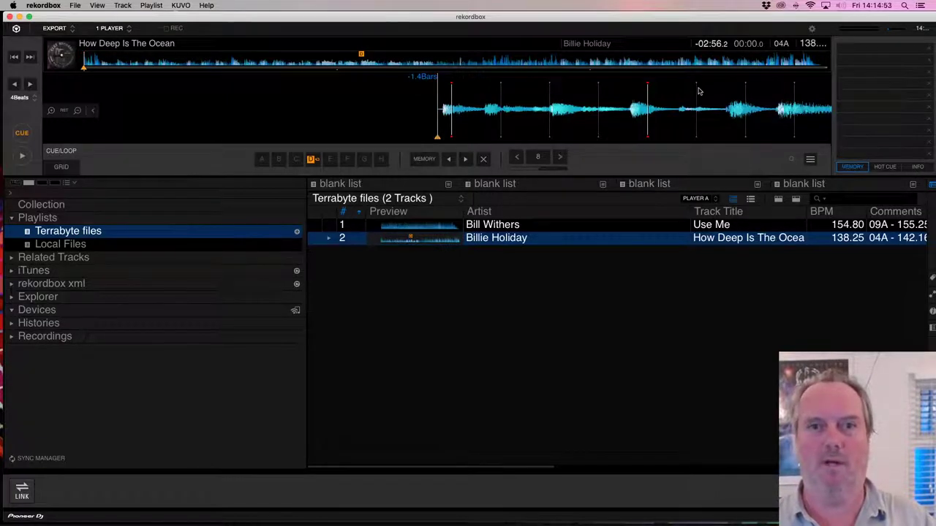
Shift the playhead slightly toward the first beat and store a memory cue there with the comment "Mem Cue".
drag(699, 90, 691, 91)
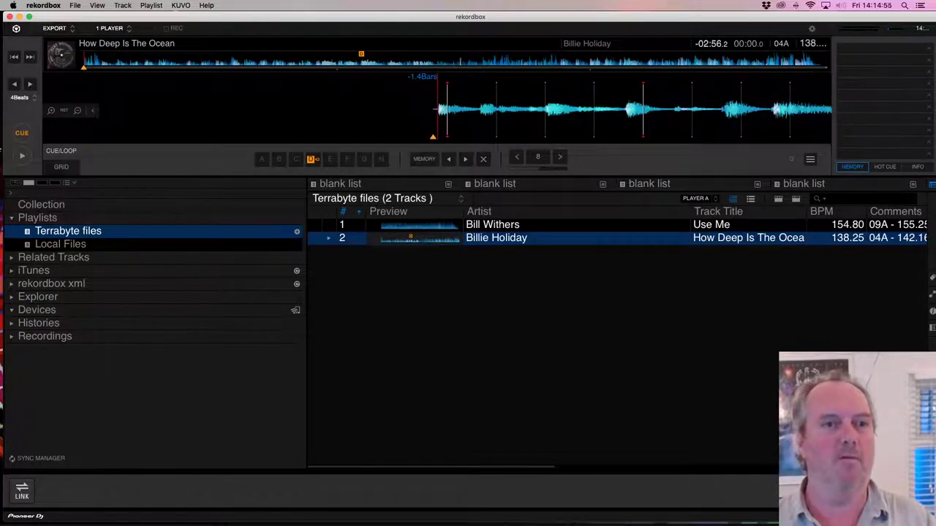
click(427, 159)
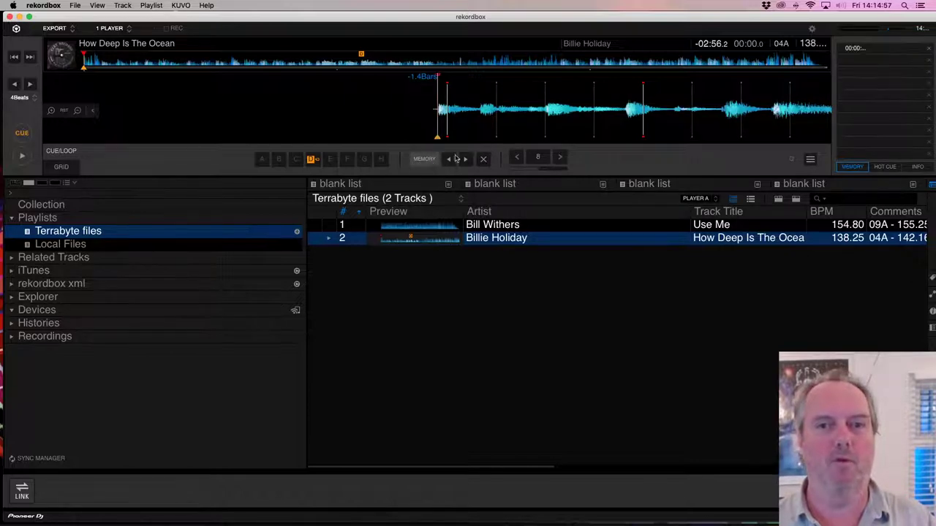
click(893, 52)
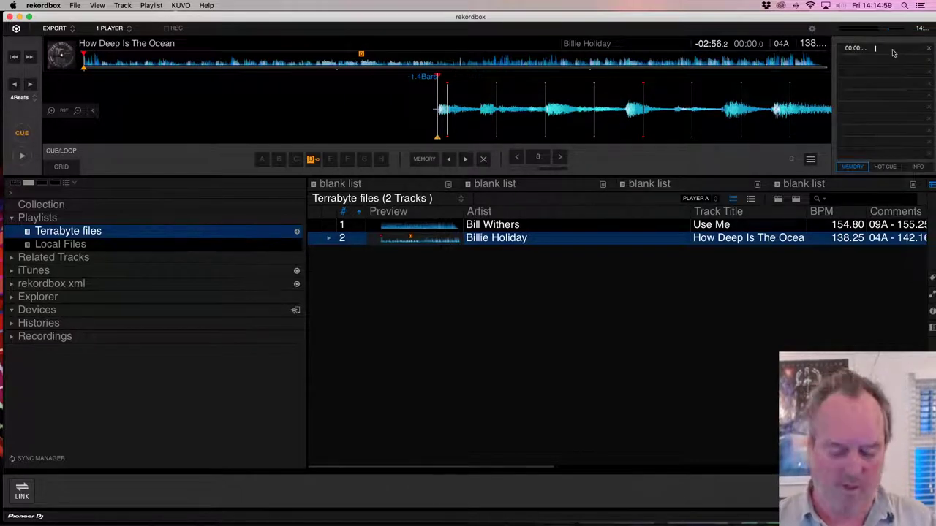
text(Mem Cue)
key(Return)
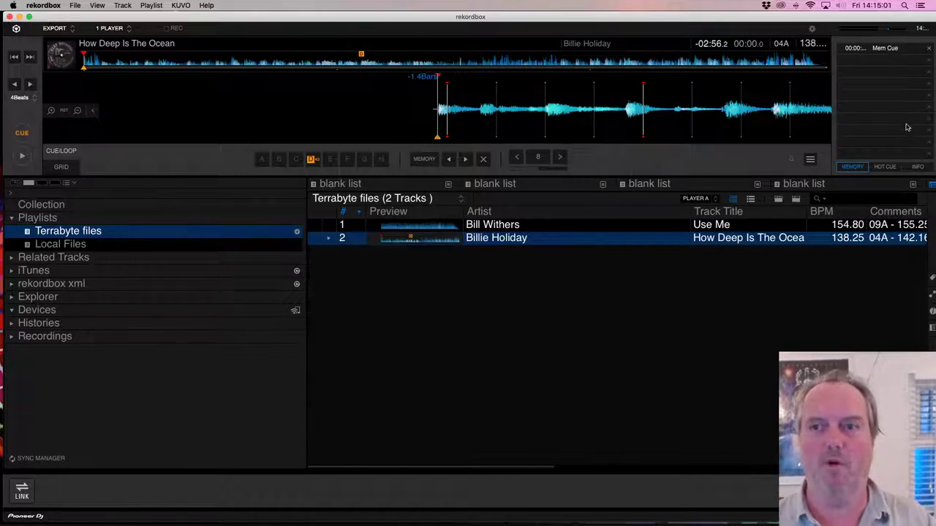
Show the track's hot cues and jump to hot loop D to view it on the waveform.
click(885, 166)
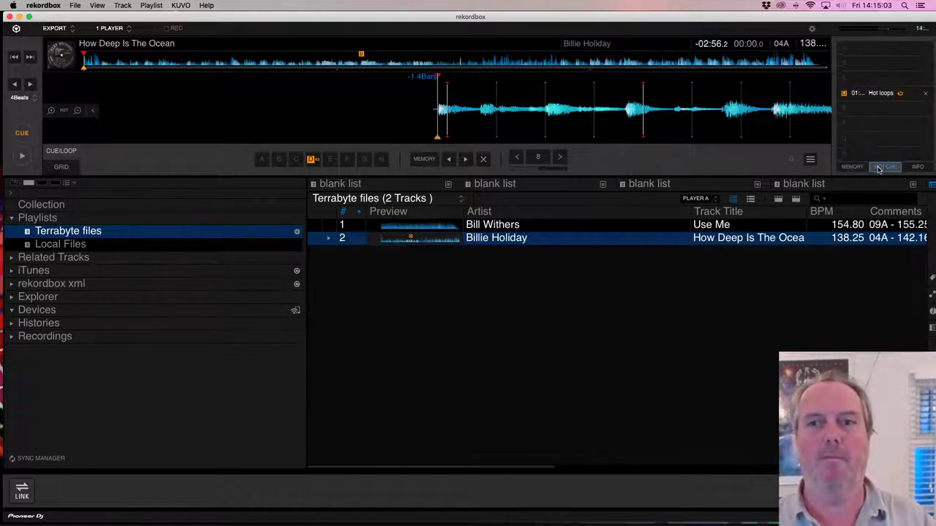
click(312, 160)
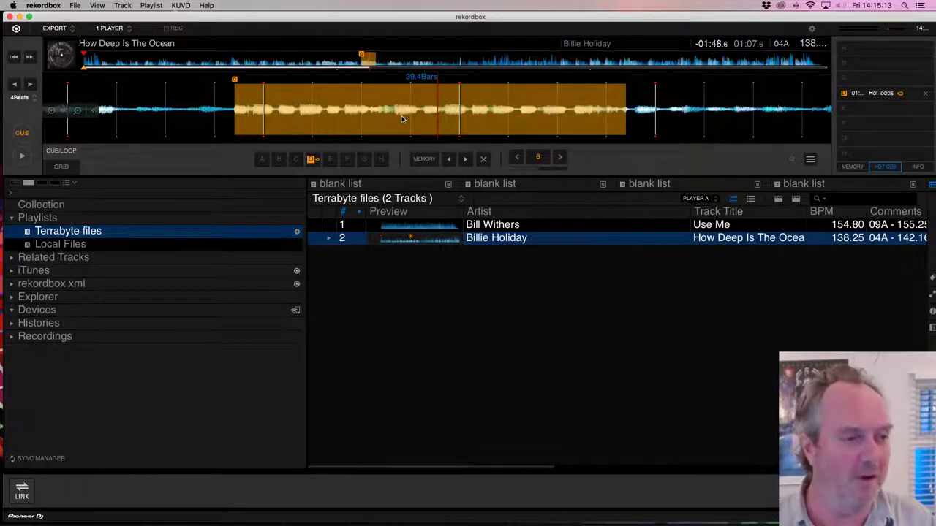
Export the collection in XML format to Documents as "Rekordbox", replacing the existing file.
click(75, 6)
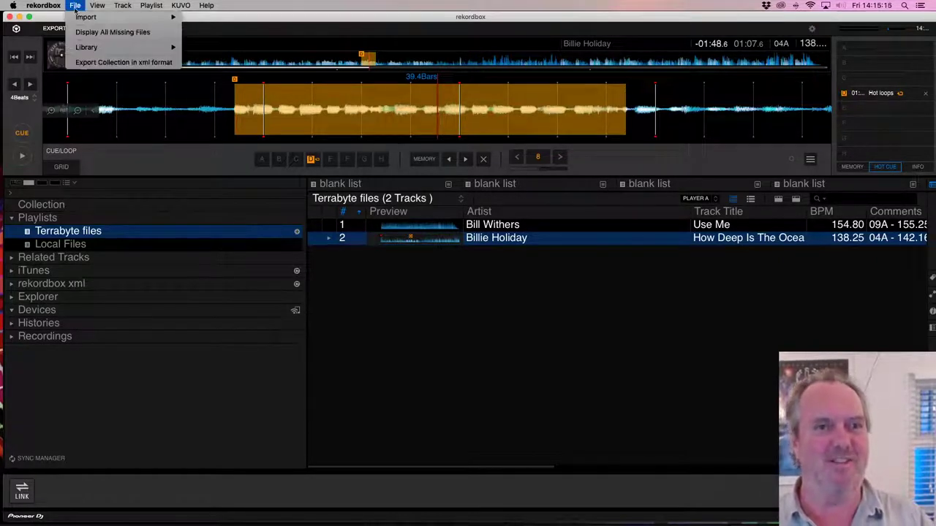
click(114, 64)
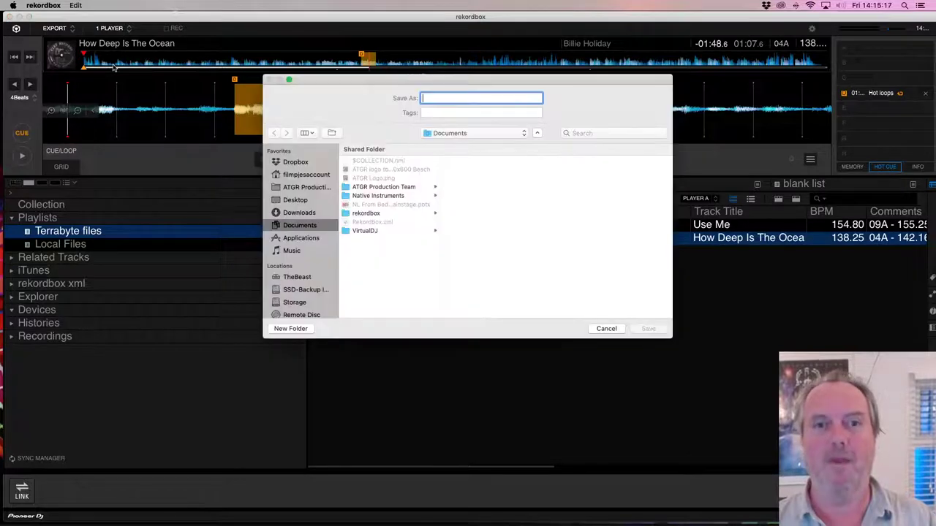
text(Rekordobx)
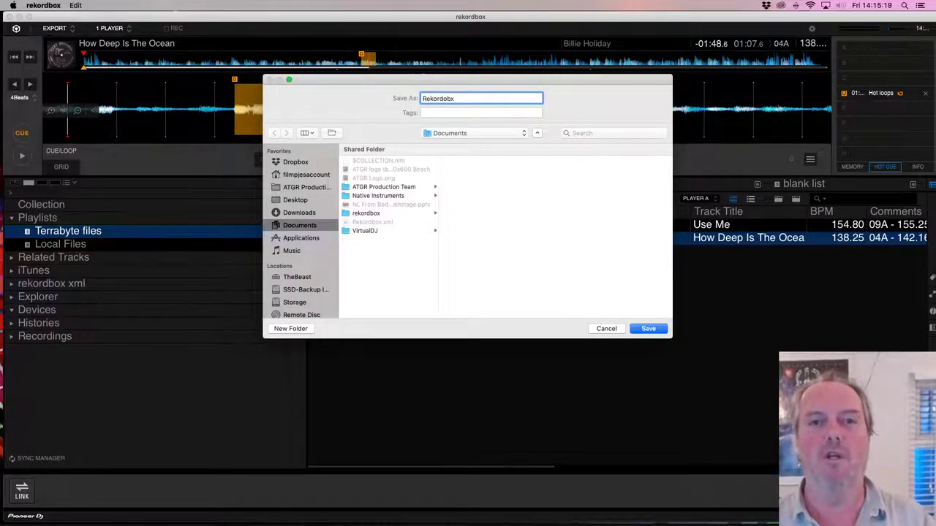
key(BackSpace)
key(BackSpace)
key(BackSpace)
text(bo)
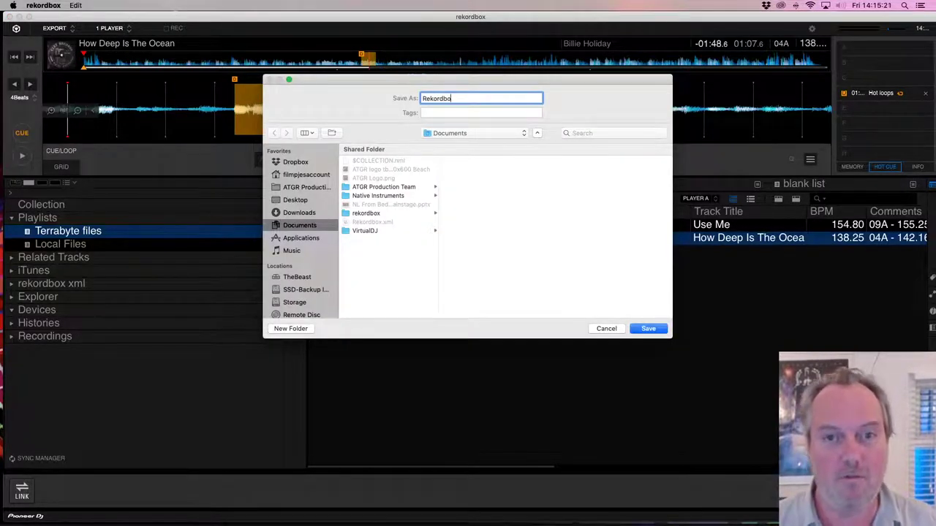
click(648, 330)
click(539, 146)
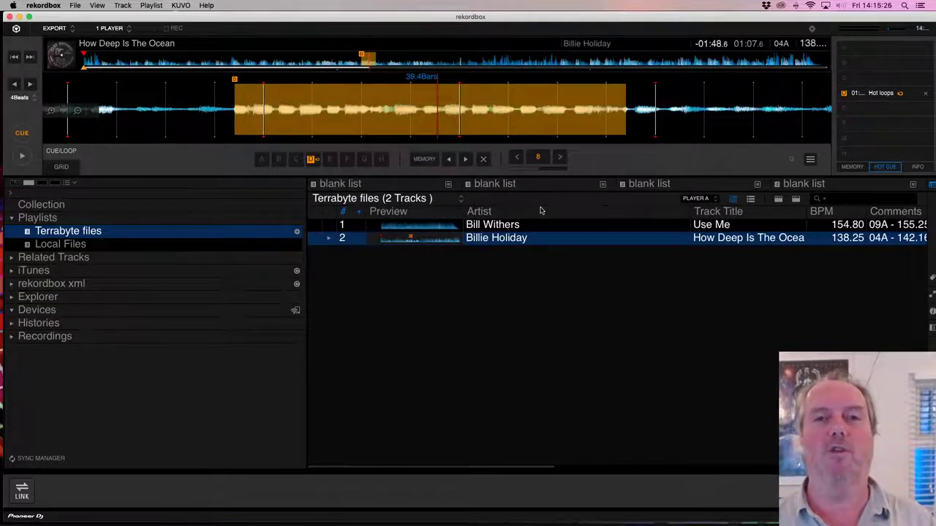
Hide rekordbox and launch the iR Collection Backup Tool.
click(551, 288)
key(super+h)
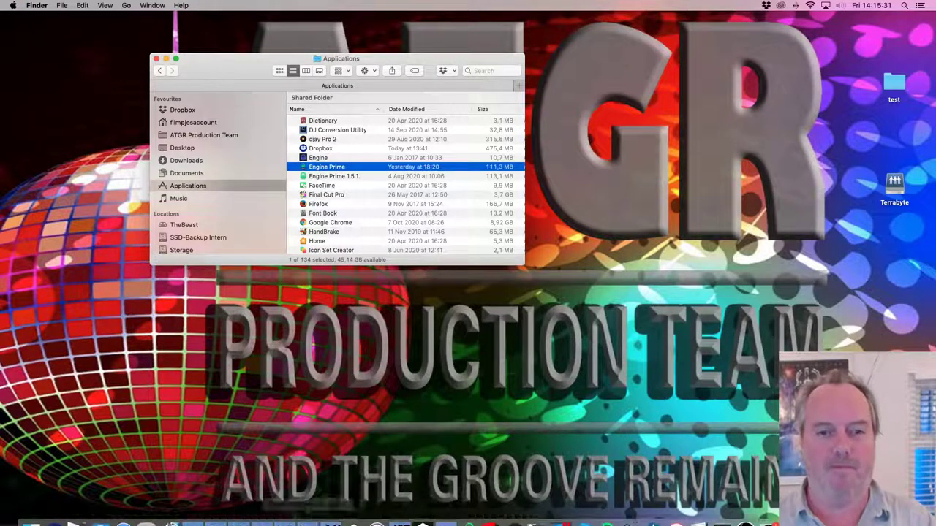
mouse_move(292, 519)
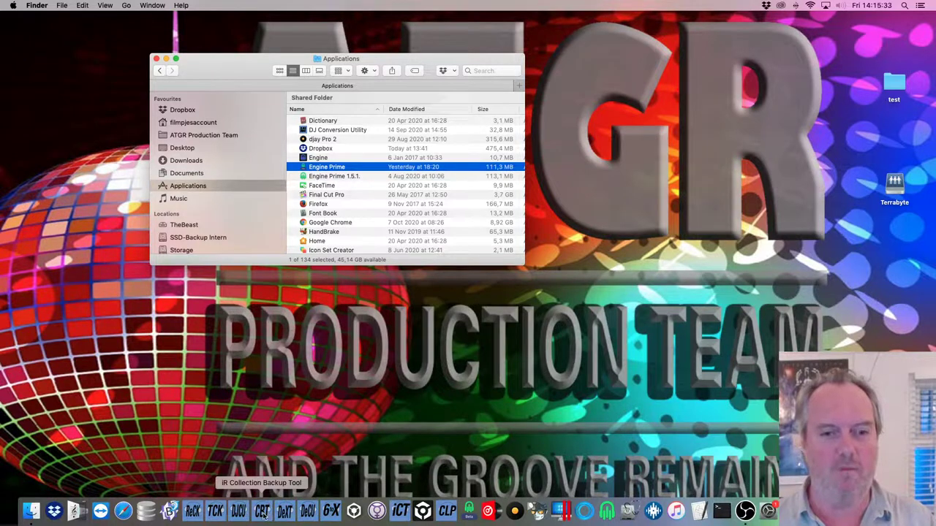
click(262, 512)
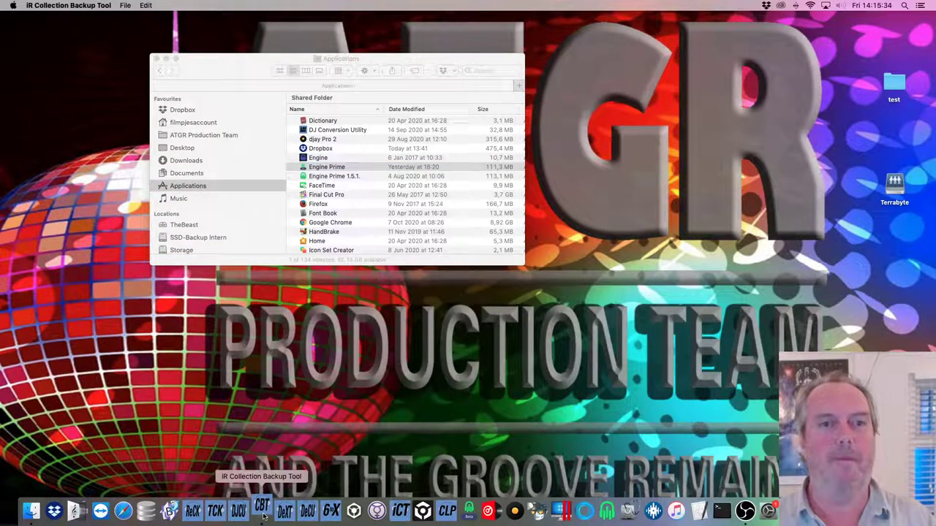
Show the Dropbox folder in the Finder window and move the window slightly aside.
click(191, 112)
click(190, 112)
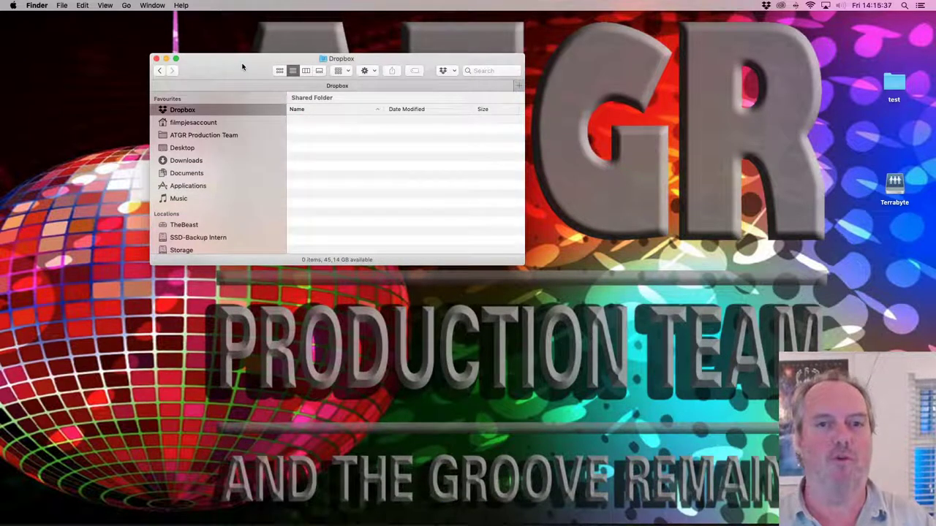
drag(245, 66, 230, 64)
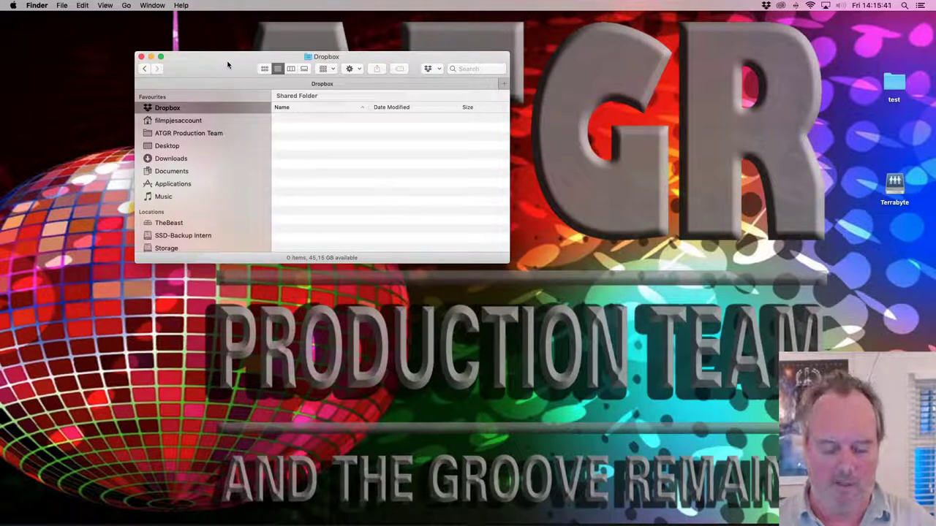
drag(228, 65, 749, 64)
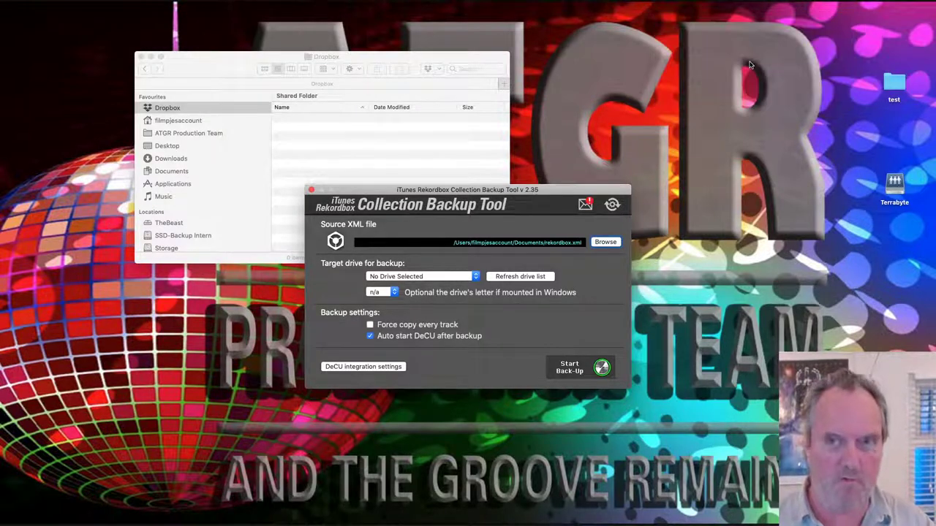
click(750, 64)
key(alt+super+8)
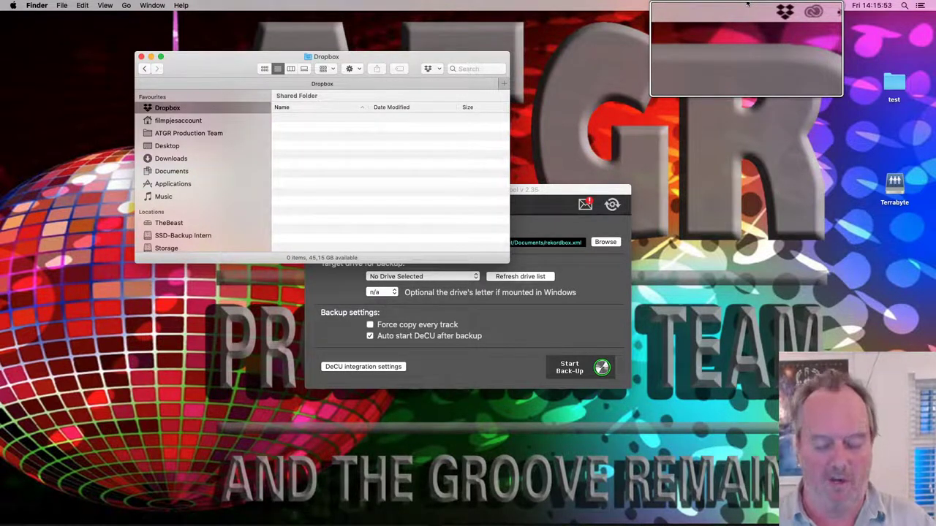
Move the Dropbox Finder window clear of the Collection Backup Tool and set the backup's target drive to DropBox.
key(alt+super+8)
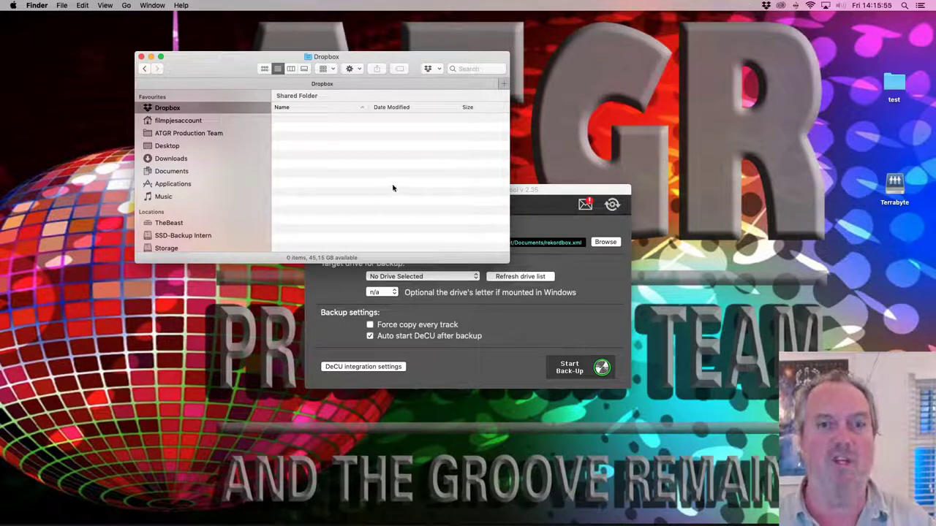
drag(387, 63, 821, 38)
click(492, 196)
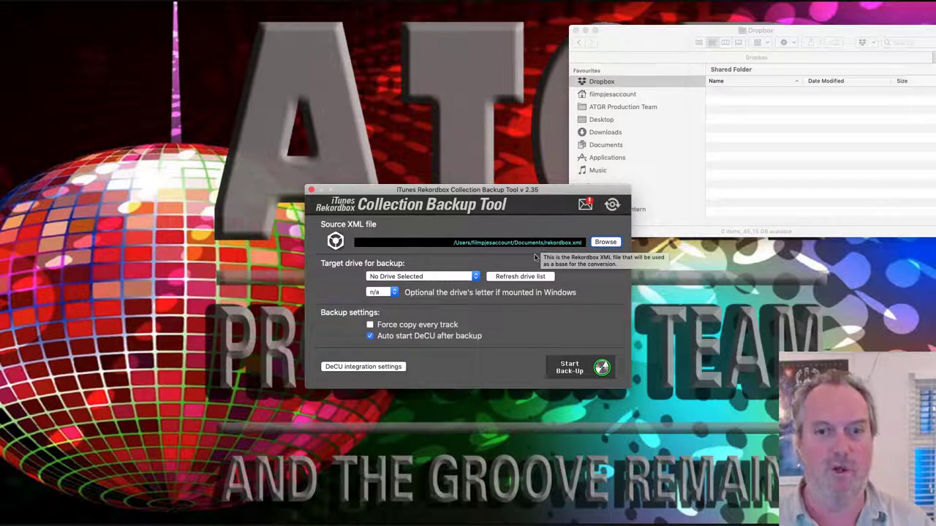
click(433, 277)
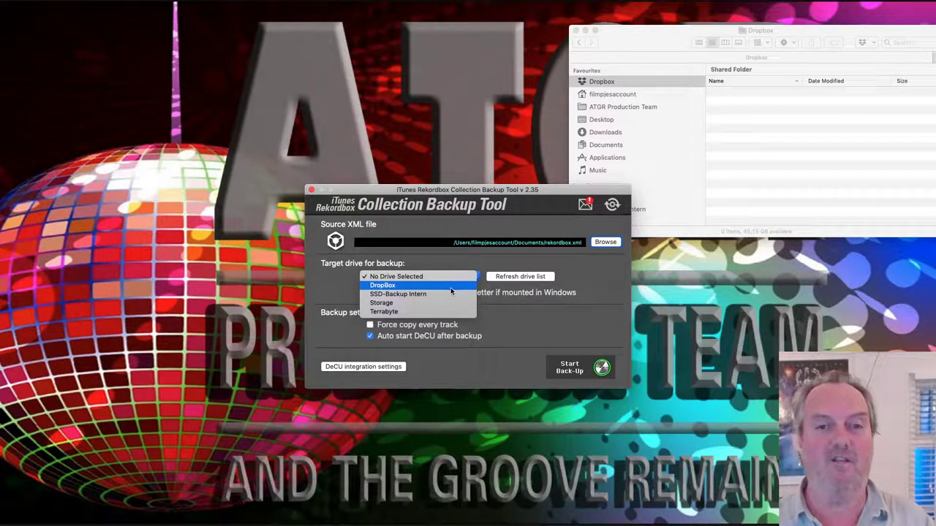
click(451, 289)
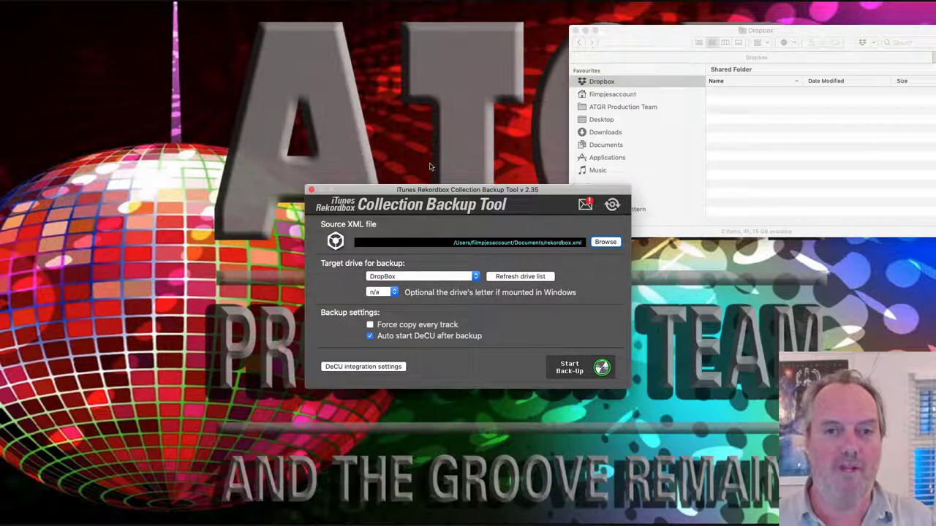
Locate the Dropbox folder inside the home folder in a new Finder window and close that window again.
click(429, 124)
key(super+n)
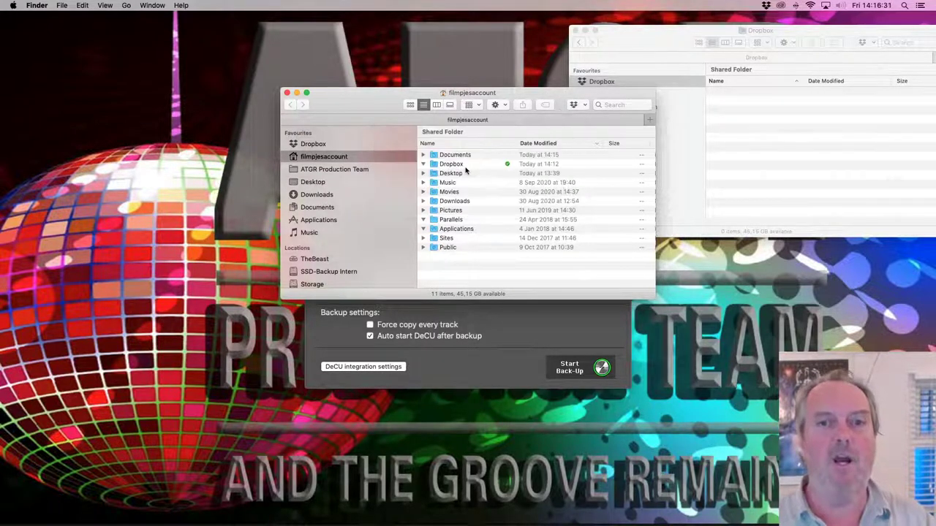
click(463, 166)
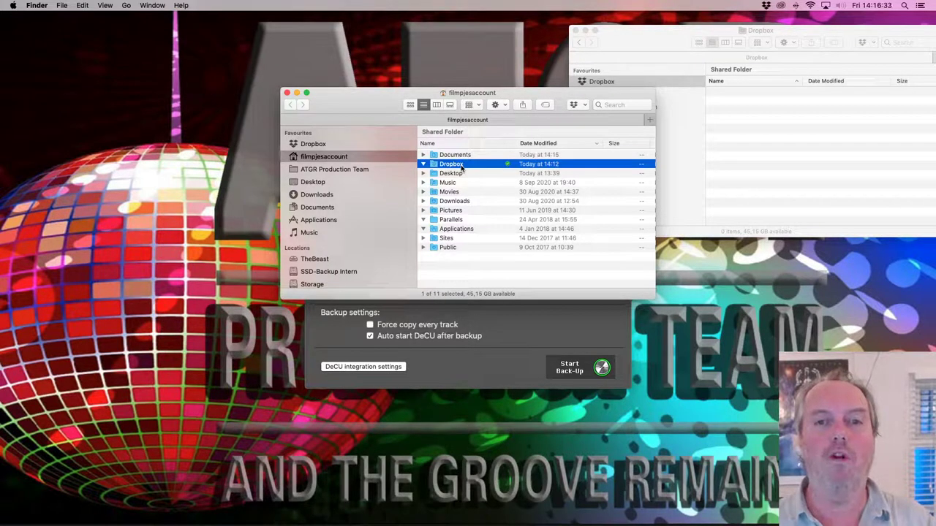
key(super+w)
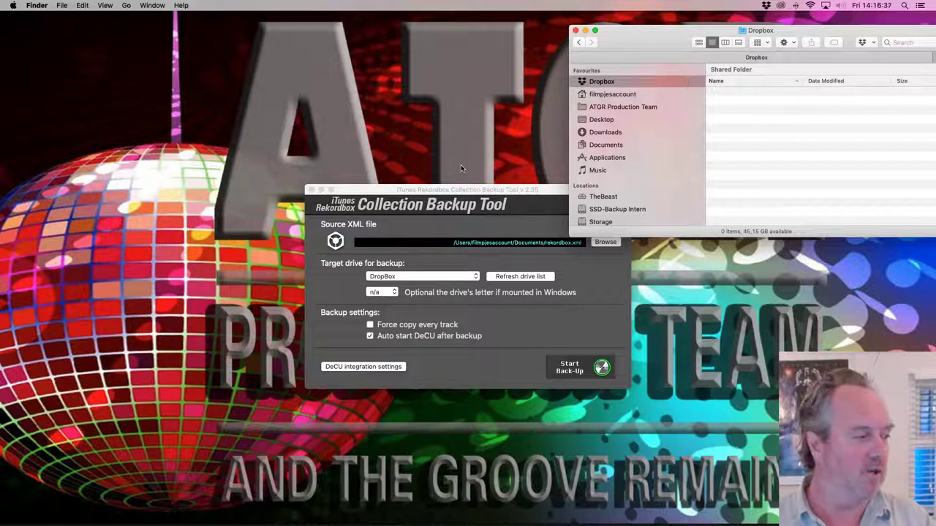
Start the backup in the Collection Backup Tool and accept the analysis instructions of the Denon Conversion Utility.
click(601, 367)
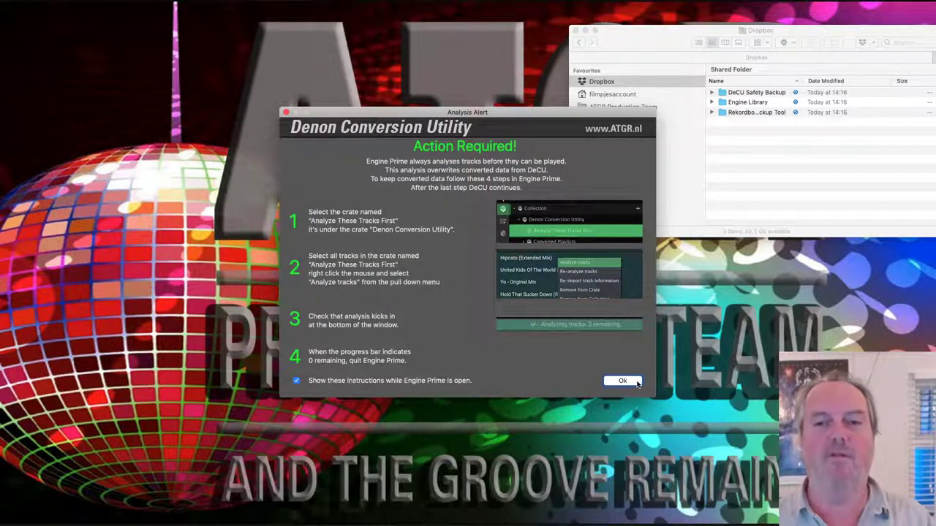
click(622, 381)
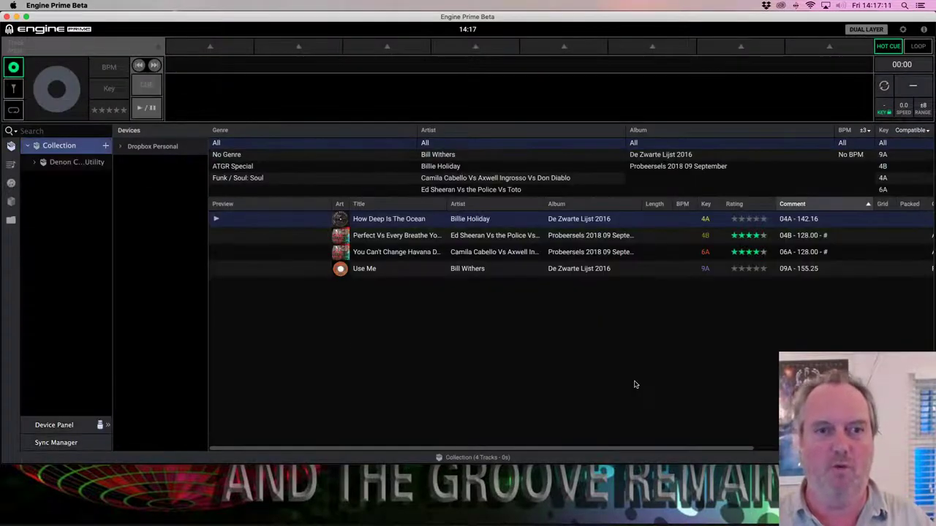
Analyze all tracks in the "Analyze These Tracks First" crate under Denon Conversion Utility and quit Engine Prime without a library backup.
click(33, 164)
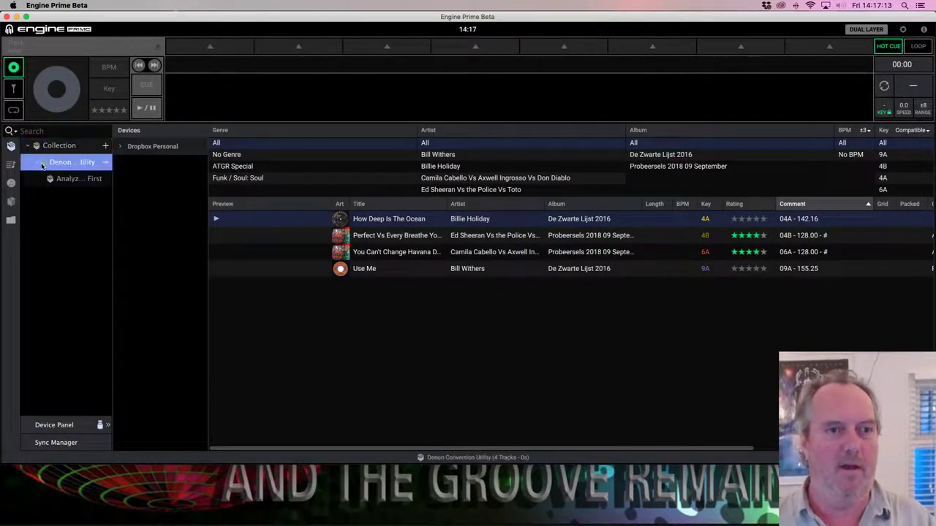
click(78, 179)
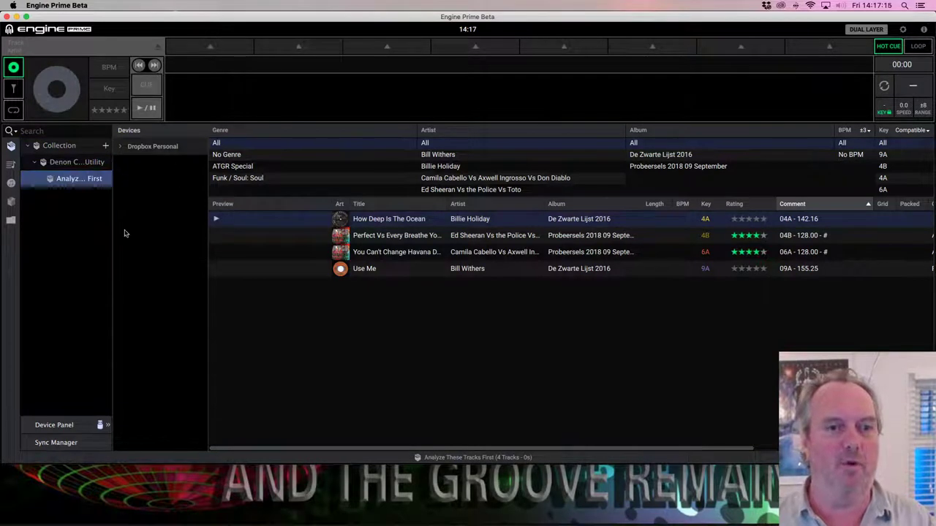
click(105, 428)
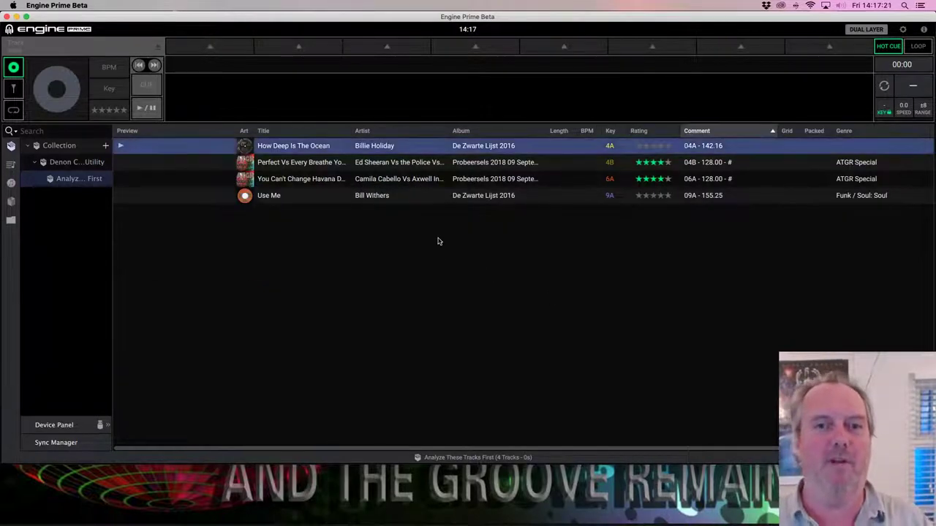
key(super+a)
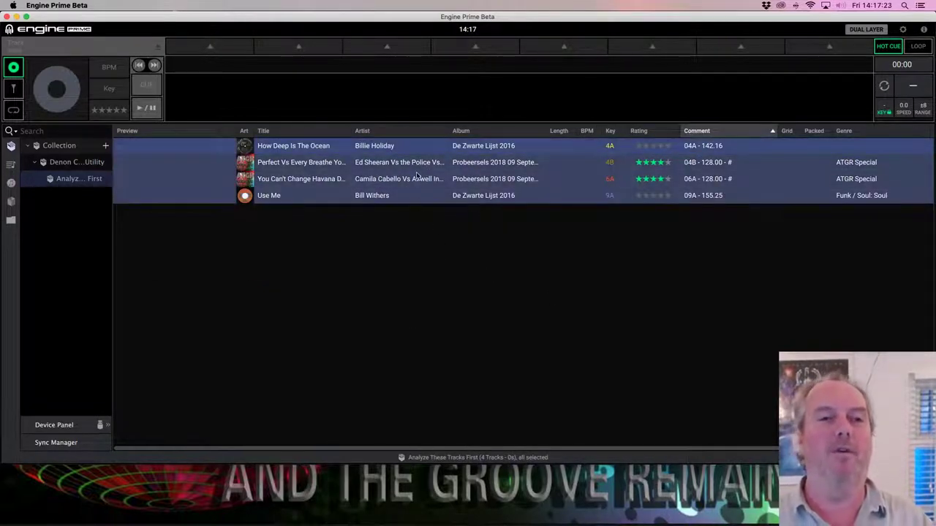
drag(112, 229, 192, 226)
right_click(465, 154)
click(468, 153)
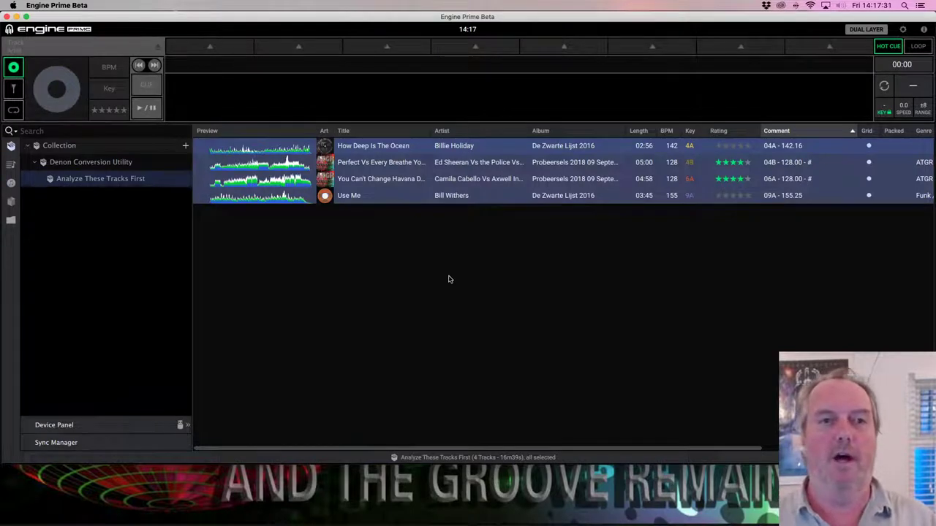
key(super+q)
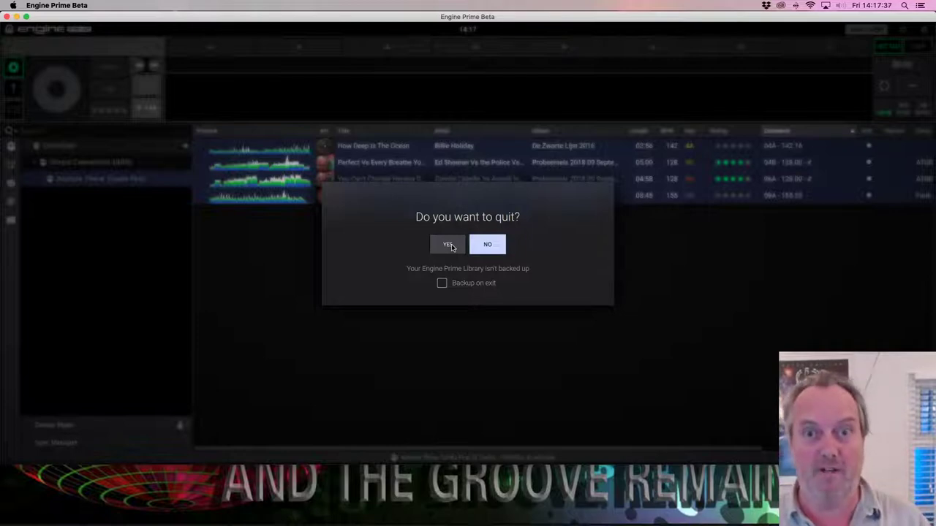
click(451, 247)
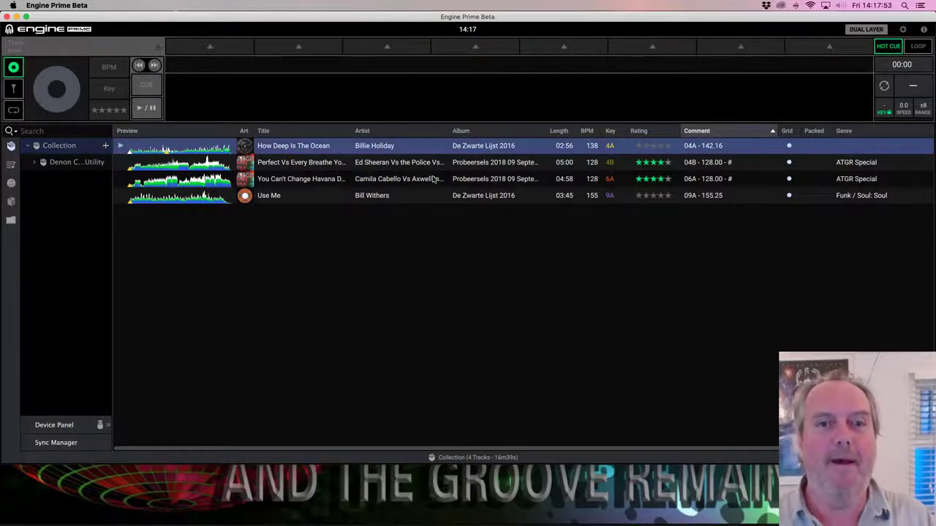
Load "How Deep Is The Ocean" into the player and check its converted Mem Cue and "Hot loops" loop on the waveform.
drag(420, 151, 397, 109)
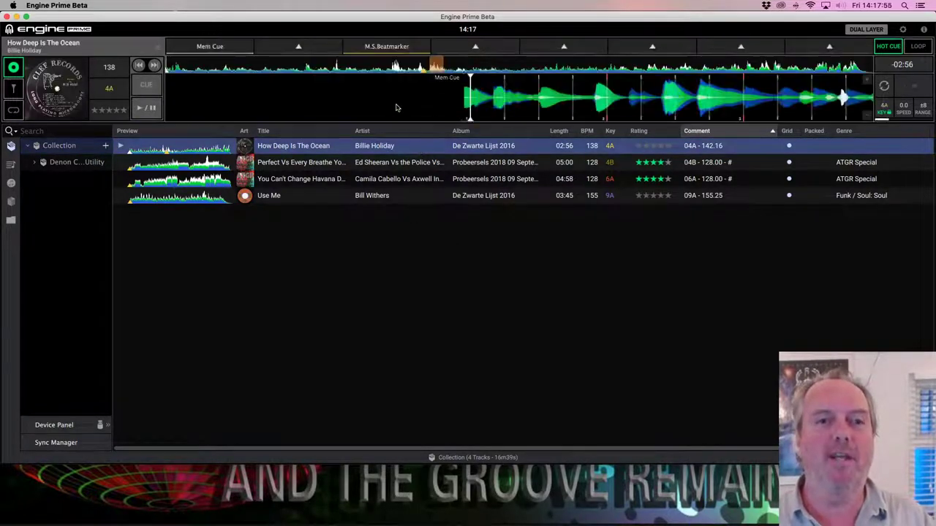
click(207, 48)
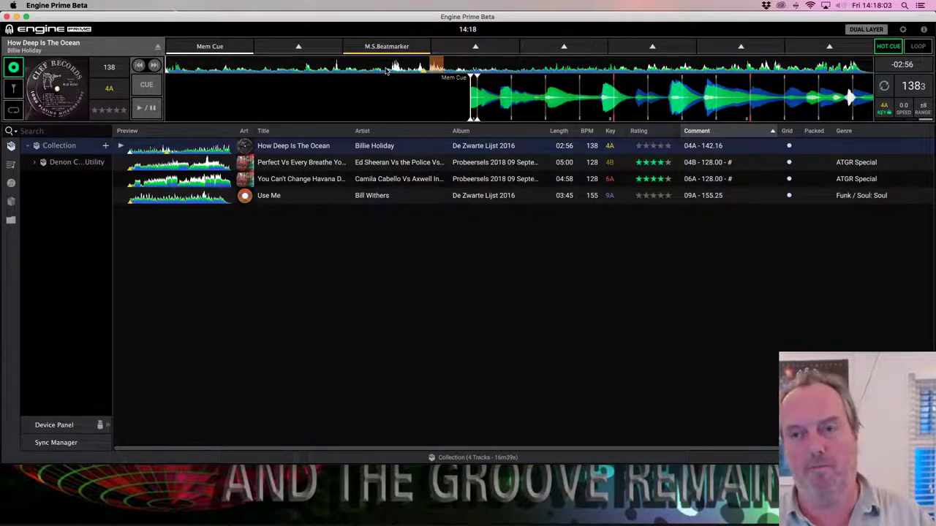
click(917, 46)
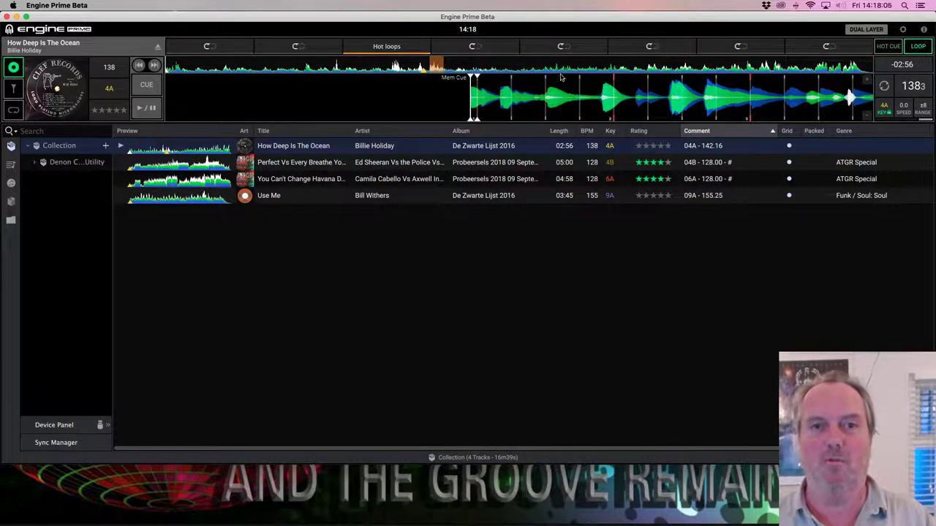
click(396, 48)
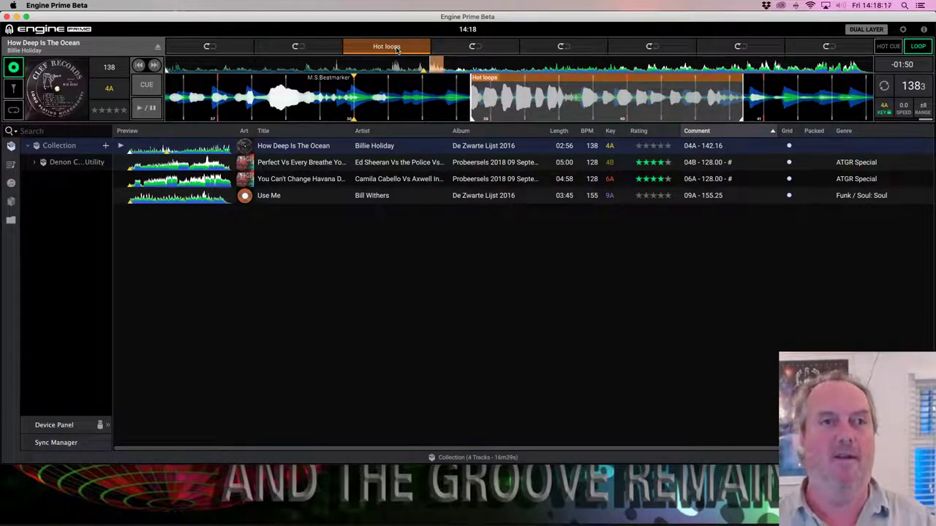
Quit Engine Prime without a library backup and decline viewing the conversion log.
key(super+q)
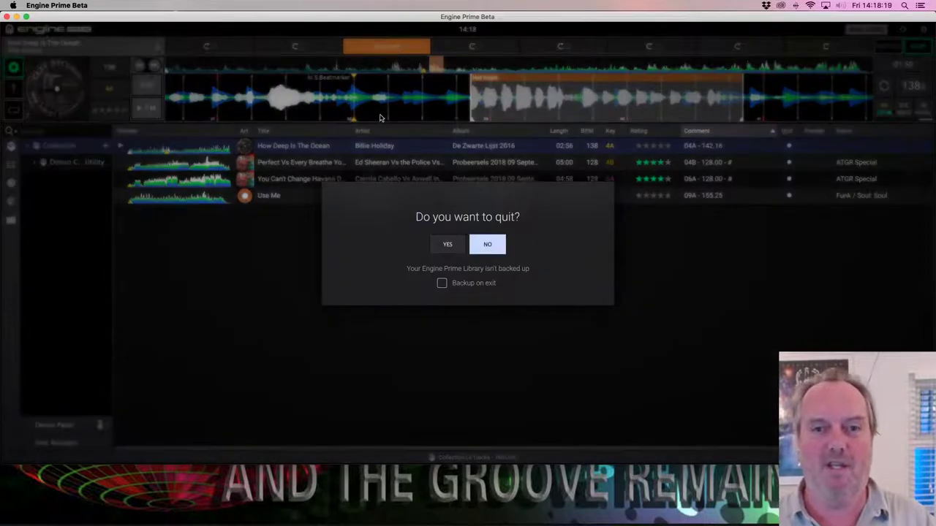
click(446, 244)
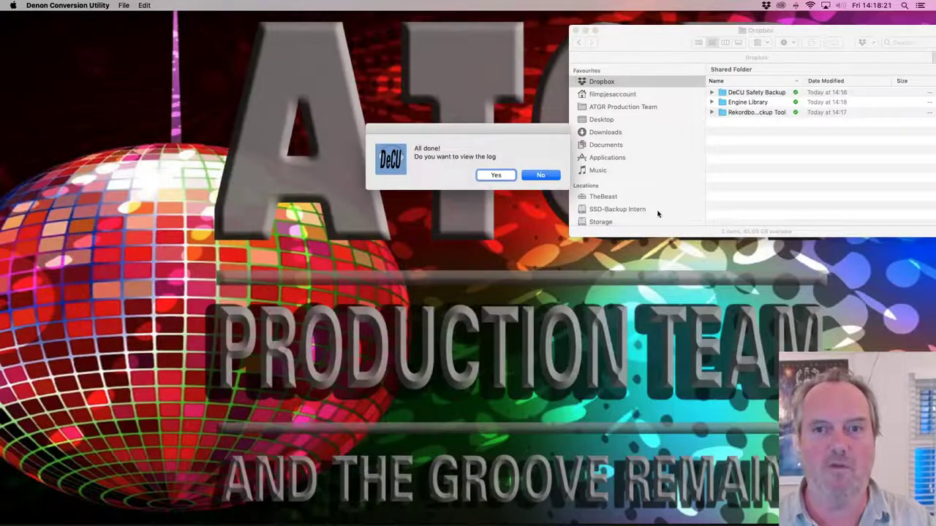
click(541, 175)
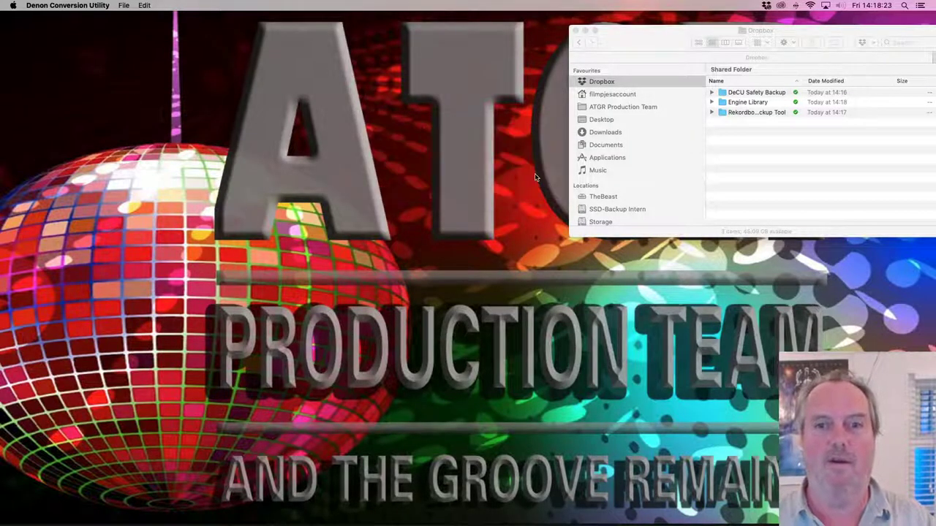
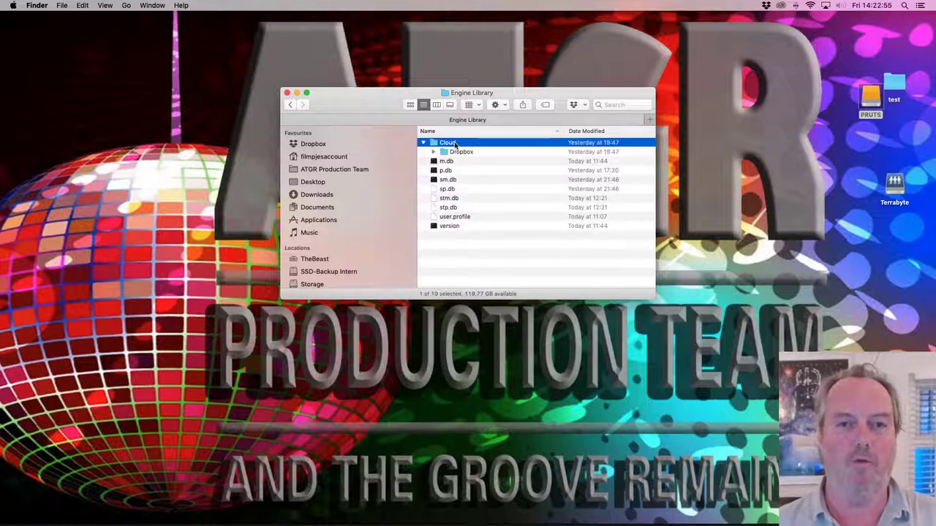
Expand the Dropbox folder under Cloud and the Engine Library folder inside it in Finder.
key(Down)
key(Right)
key(Down)
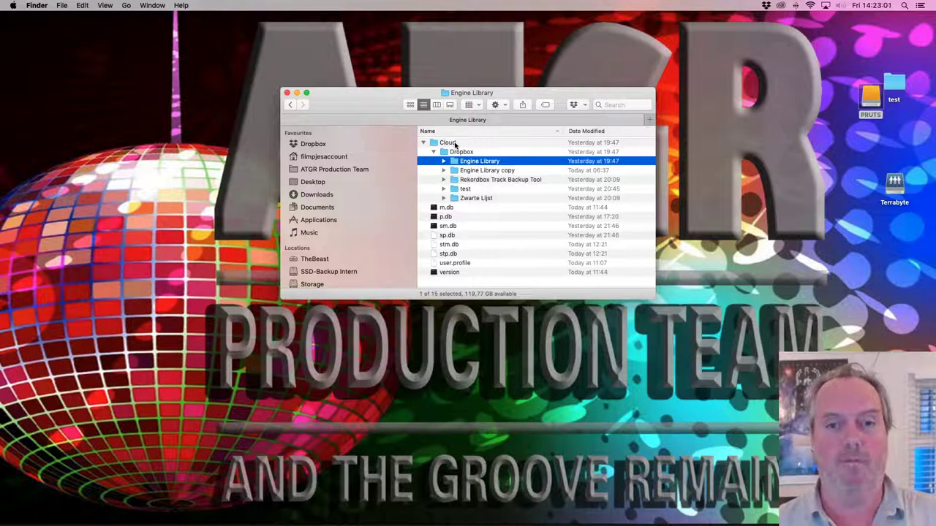
key(Right)
key(Up)
key(Up)
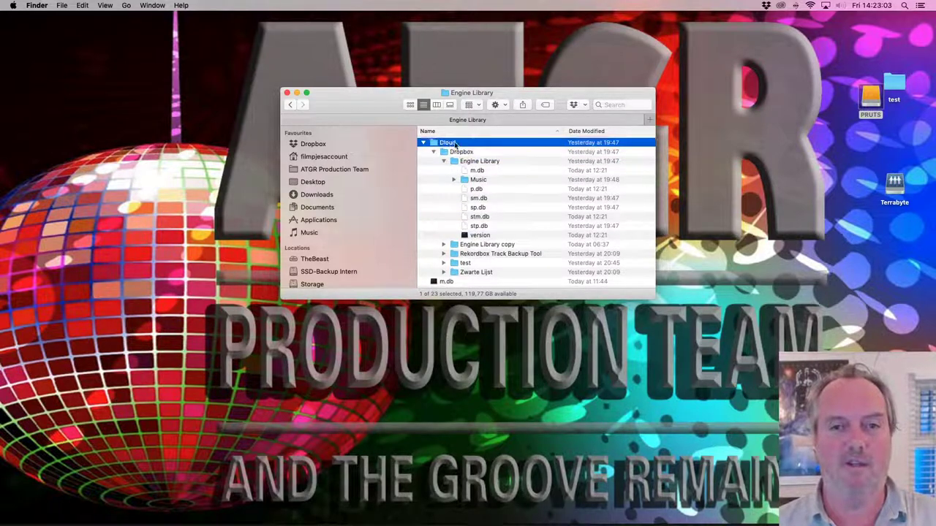
Expand the Music folder inside Dropbox's Engine Library and look through its subfolders.
key(Down)
key(Down)
key(Down)
key(Down)
key(Right)
key(Down)
key(Down)
key(Down)
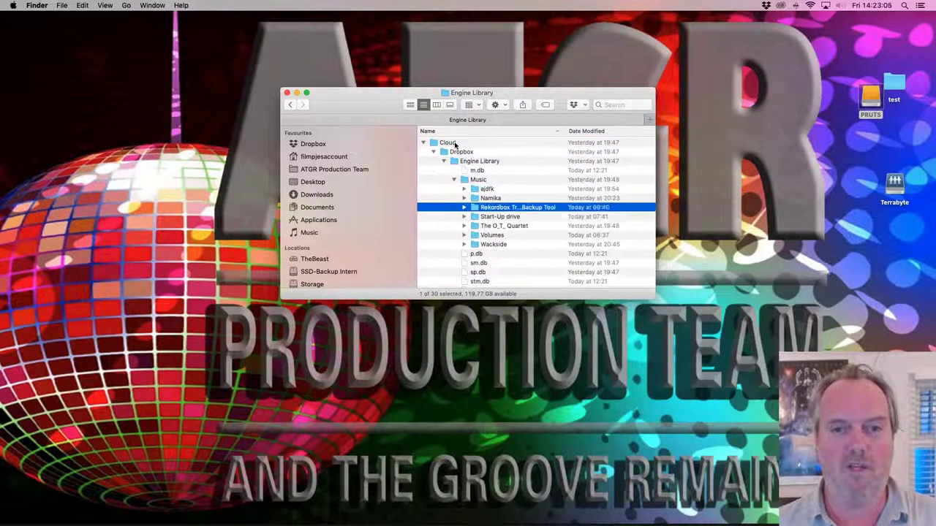
key(Down)
key(Up)
key(Up)
key(Up)
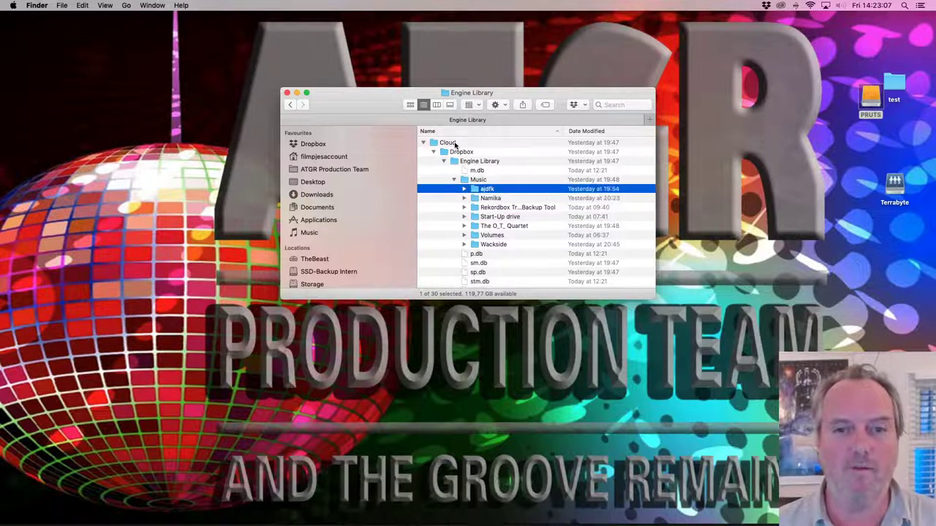
Expand all subfolders of the Music folder together, from ajdfk to Wackside.
key(shift+Down)
key(shift+Down)
key(shift+Down)
key(shift+Down)
key(shift+Down)
key(shift+Down)
key(Right)
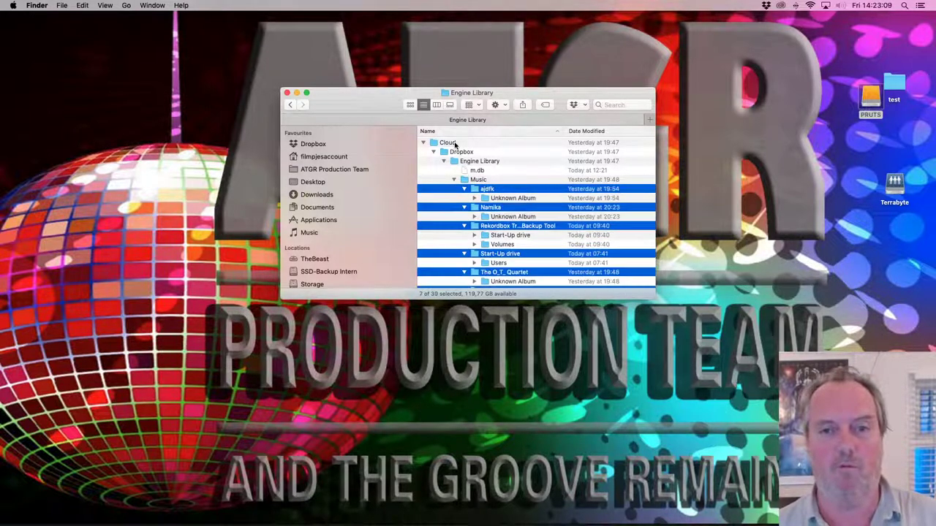
Expand the Start-Up drive folder under Rekordbox Track Backup Tool level by level down to the MusicTracks files.
scroll(499, 208, down, 3)
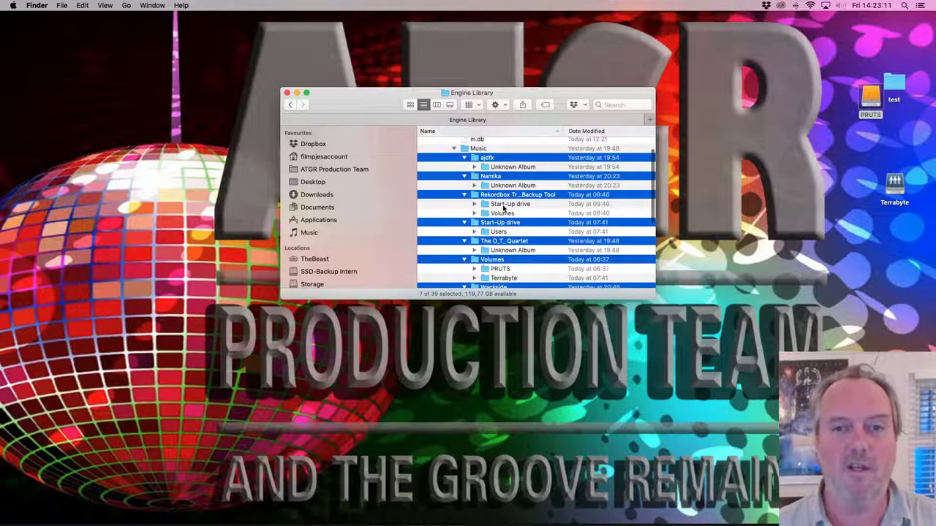
click(500, 207)
click(502, 213)
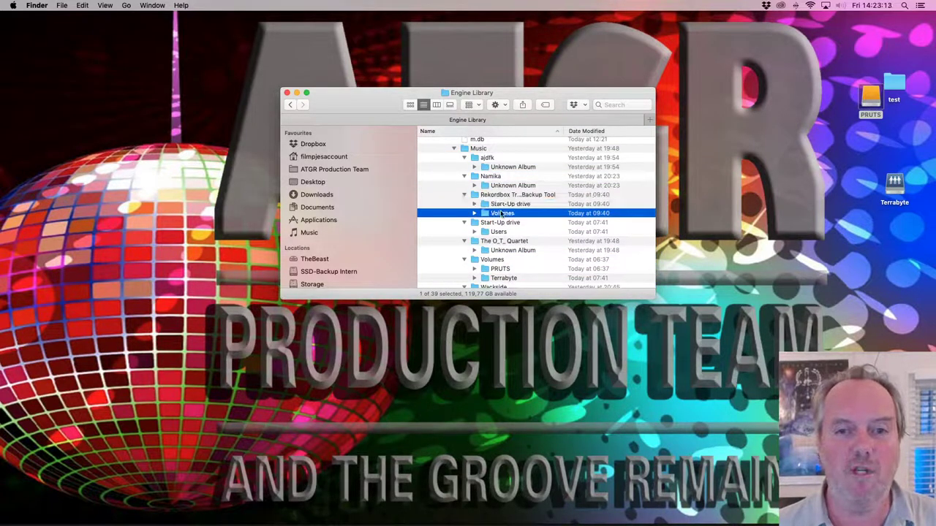
key(Up)
scroll(502, 213, up, 3)
key(Right)
key(Down)
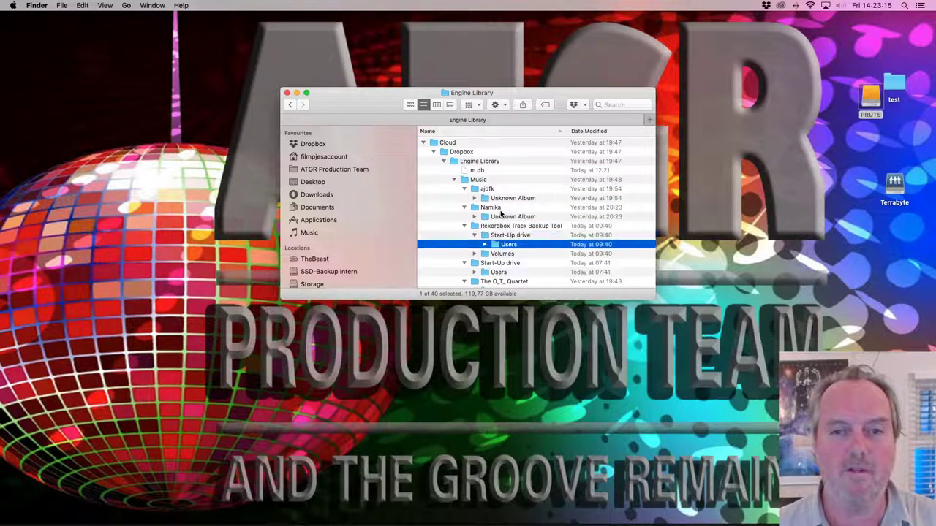
key(Right)
key(Down)
key(Right)
key(Down)
key(Right)
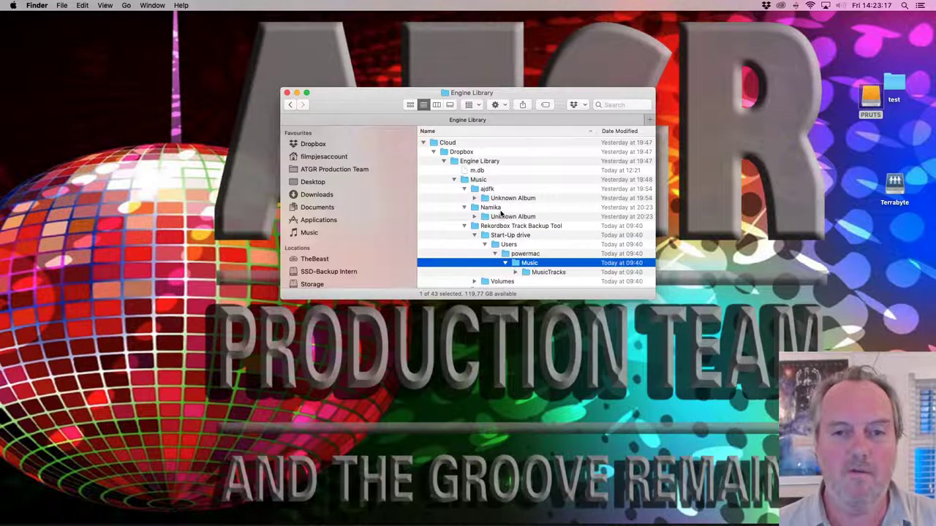
key(Down)
key(Right)
Expand the Volumes folder under Rekordbox Track Backup Tool down to the Zwarte Lijst tracks and select the Billie Holiday file.
scroll(502, 213, down, 3)
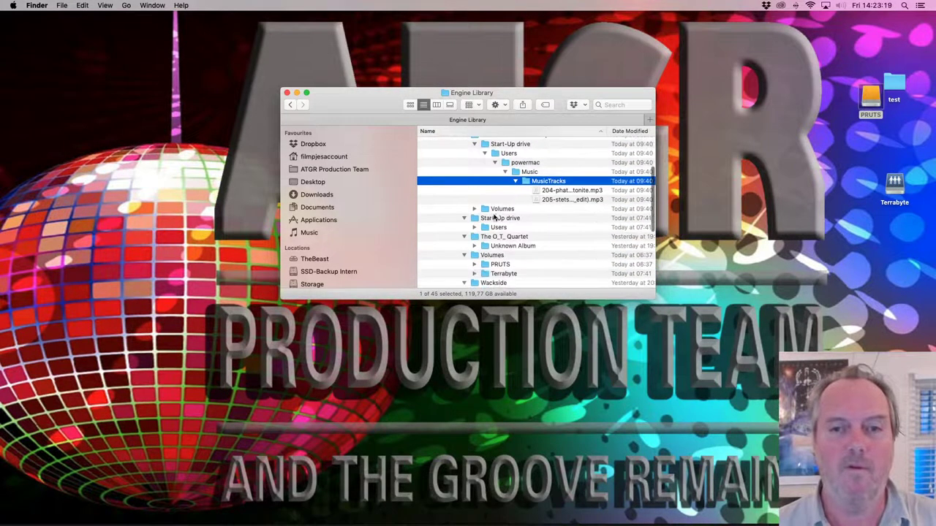
click(503, 210)
key(Right)
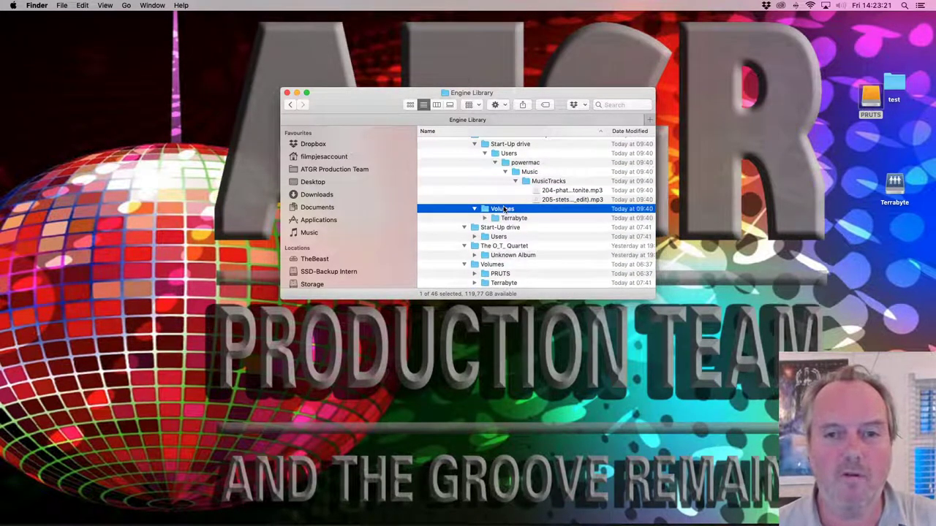
key(Down)
key(Right)
key(Down)
key(Right)
key(Down)
key(Down)
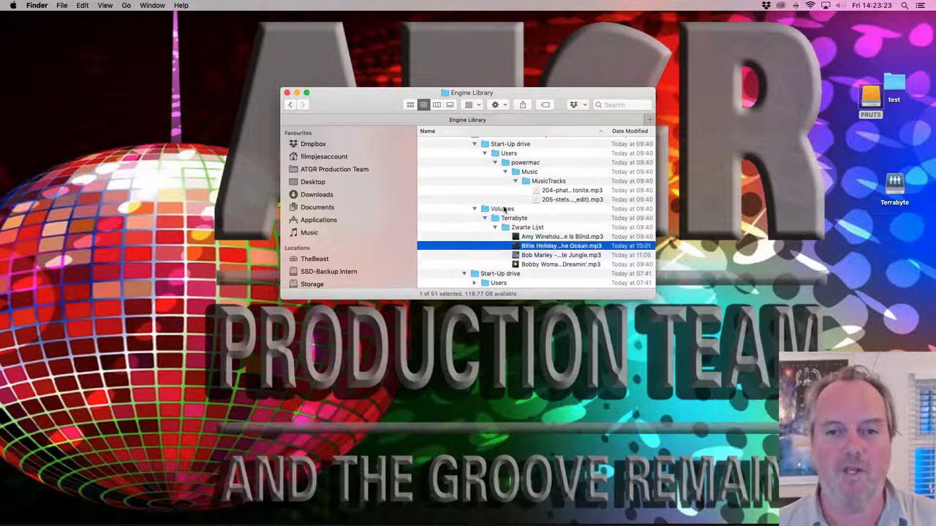
key(Down)
scroll(541, 220, up, 1)
click(576, 250)
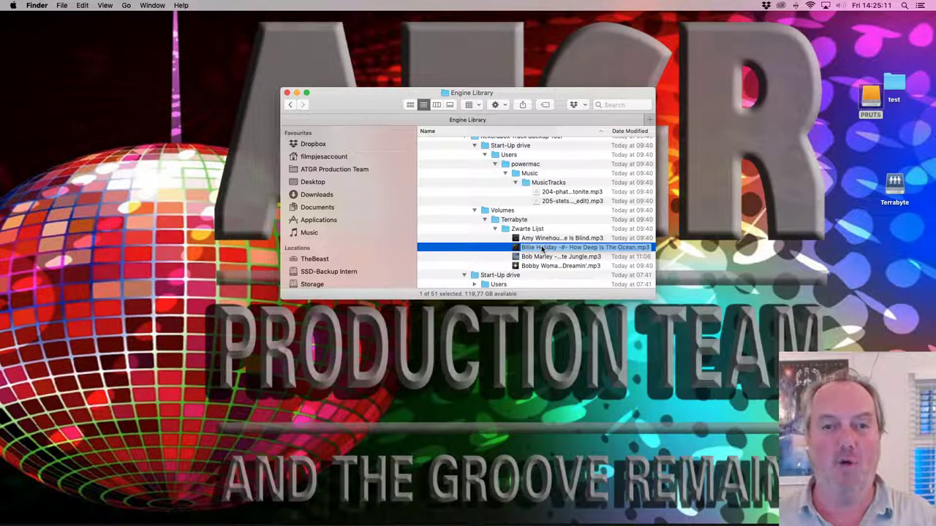
Open Dropbox in a new, enlarged Finder window and expand its Rekordbox Track Backup Tool folder.
click(133, 171)
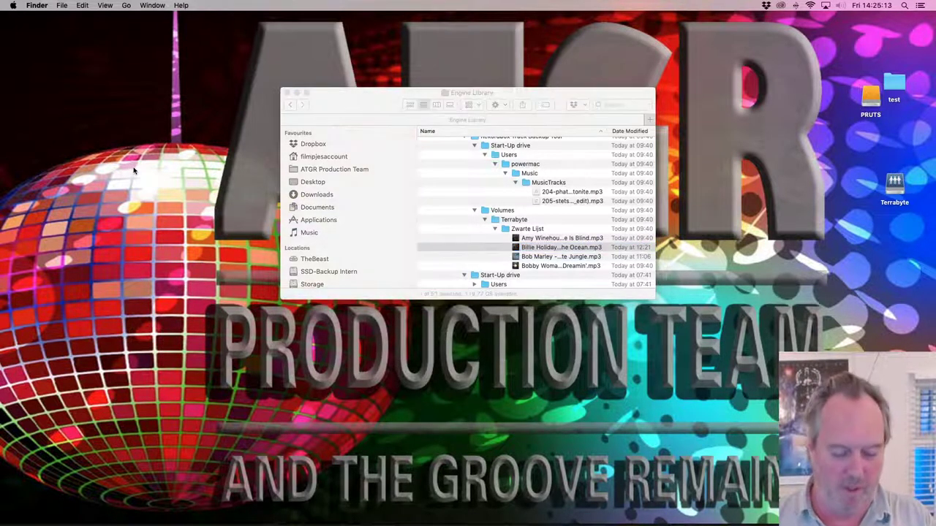
key(super+n)
click(359, 157)
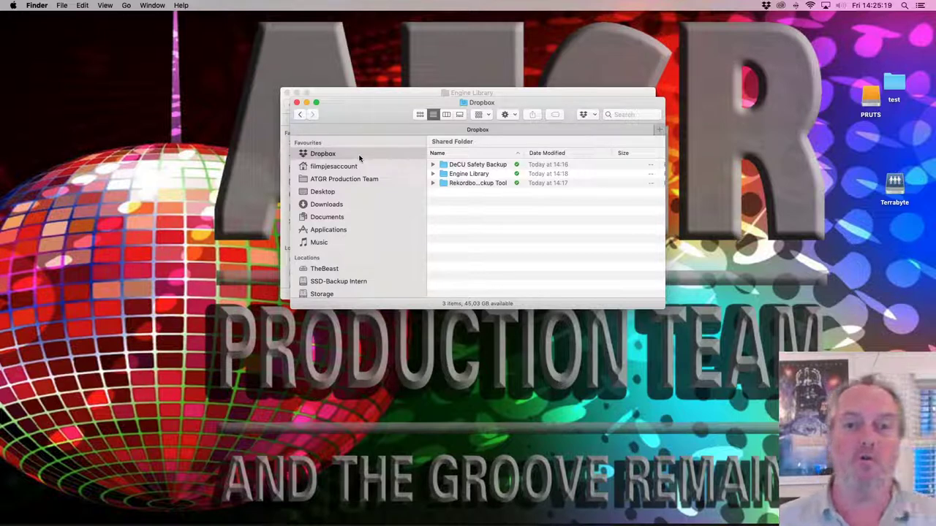
click(431, 184)
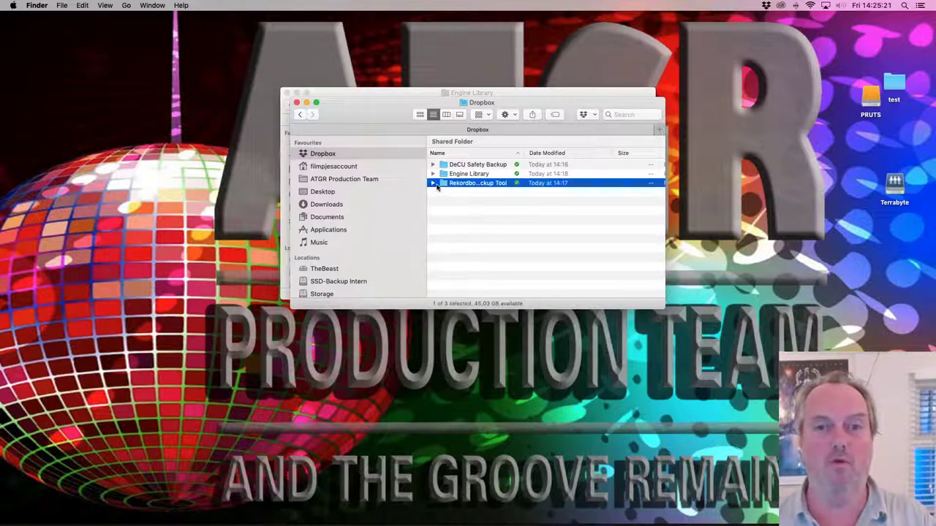
drag(665, 308, 918, 425)
key(Right)
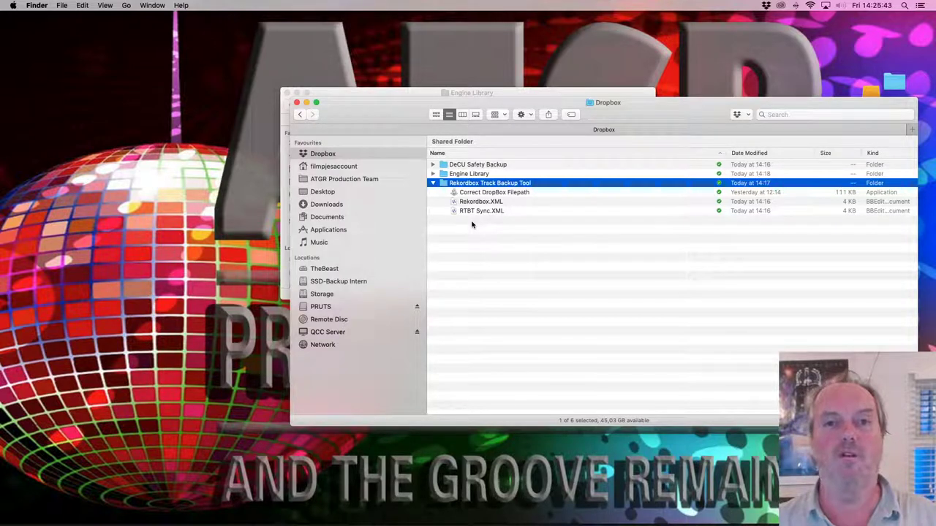
Expand Dropbox's Engine Library folder and the Music folder inside it.
key(Up)
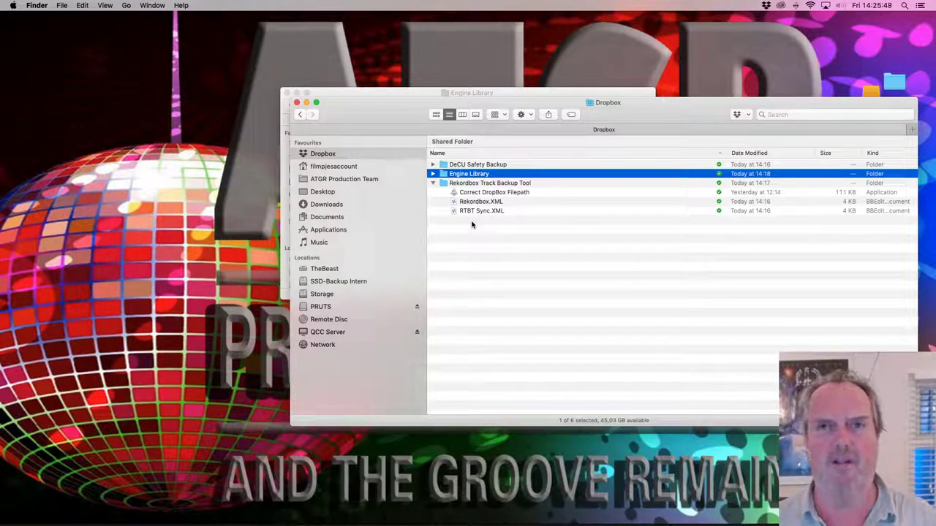
key(Right)
key(Down)
key(Down)
key(Down)
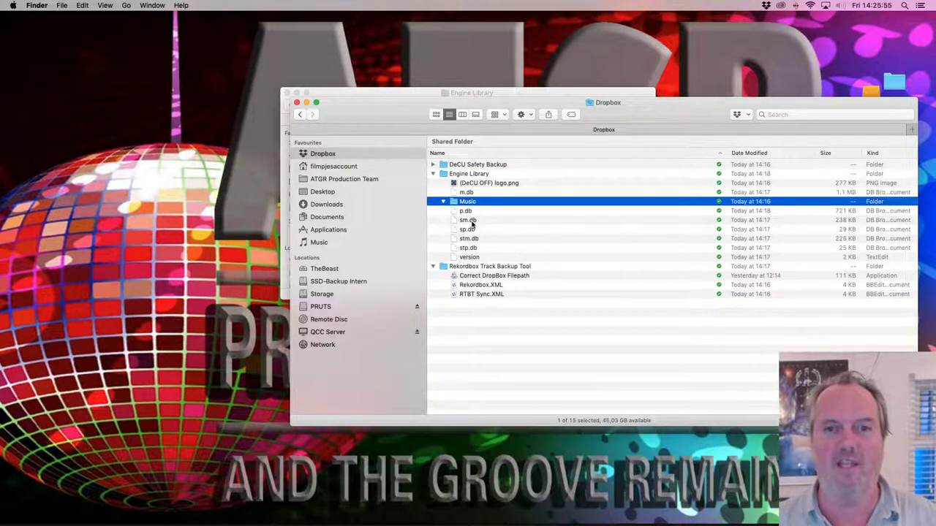
key(super+v)
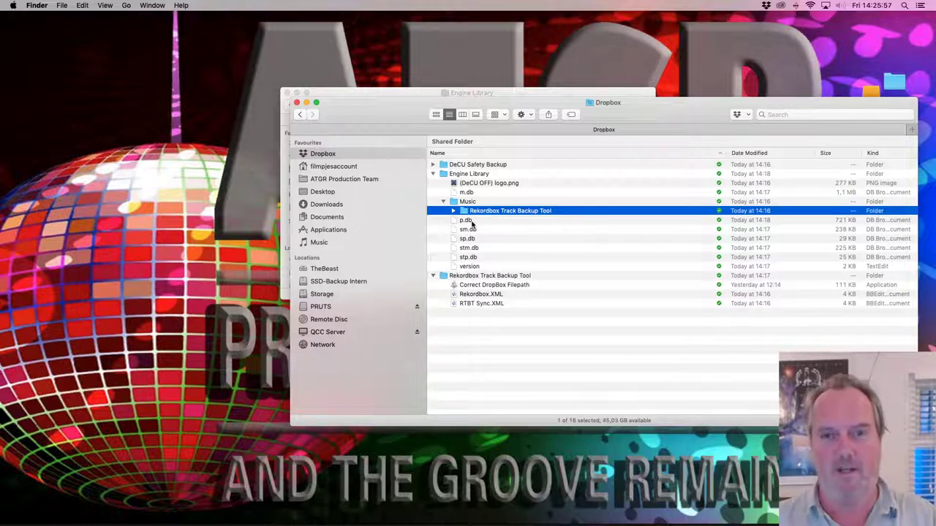
Expand Rekordbox Track Backup Tool inside Music and follow its Start-Up drive folder level by level down to the Bangers tracks.
key(Right)
key(Down)
key(Right)
key(Down)
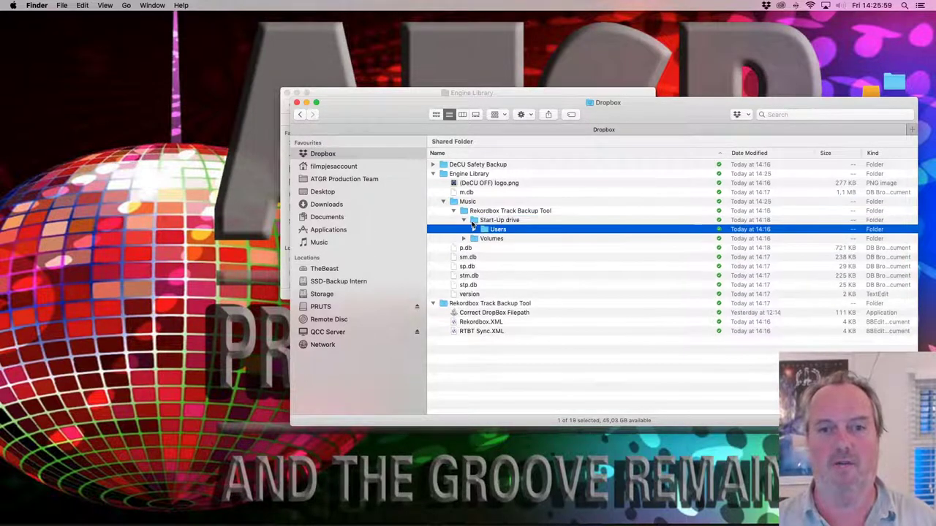
key(Right)
key(Down)
key(Right)
key(Down)
key(Right)
key(Down)
key(Right)
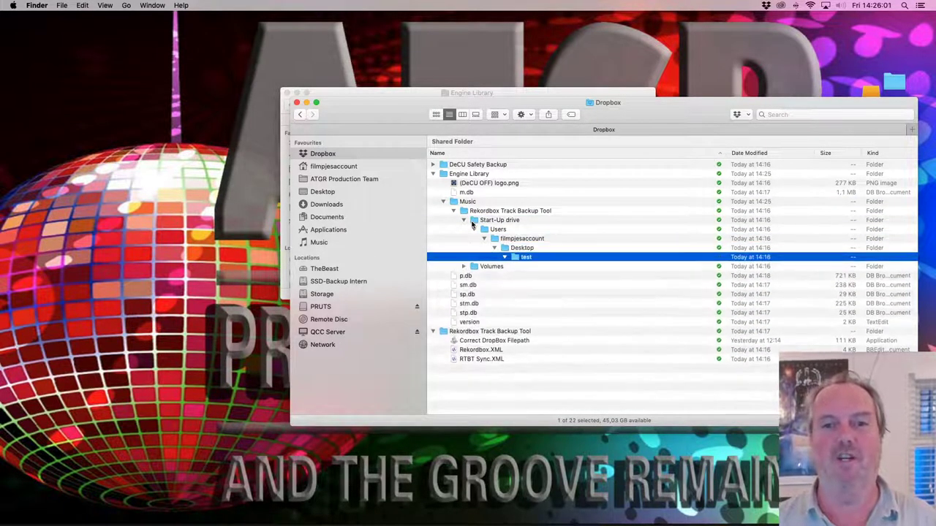
key(Down)
key(Right)
key(Down)
key(Down)
Expand the Volumes folder and the Terrabyte folder inside it.
key(Down)
key(Right)
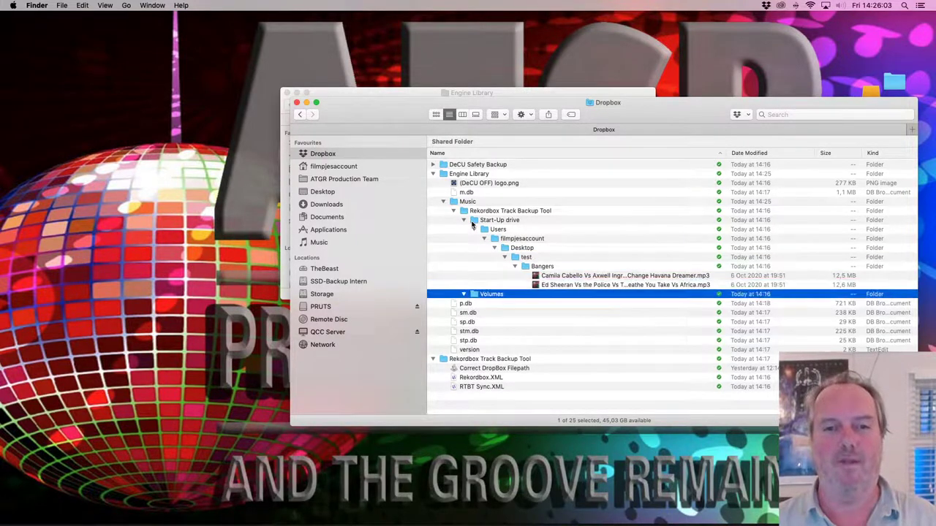
key(Down)
key(Right)
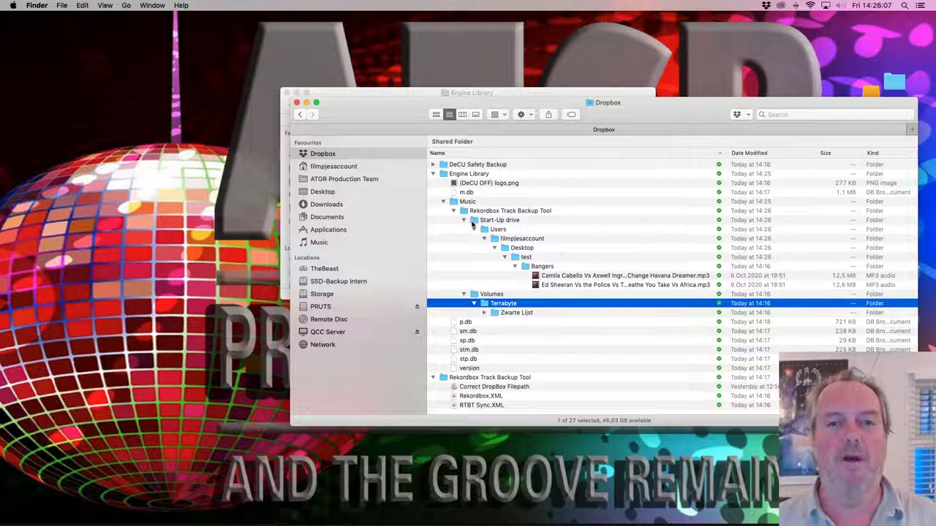
Go back up to the Music folder in Engine Library and collapse it.
key(Up)
key(Up)
key(Up)
key(Up)
key(Up)
key(Up)
key(Up)
key(Up)
key(Up)
key(Up)
key(Up)
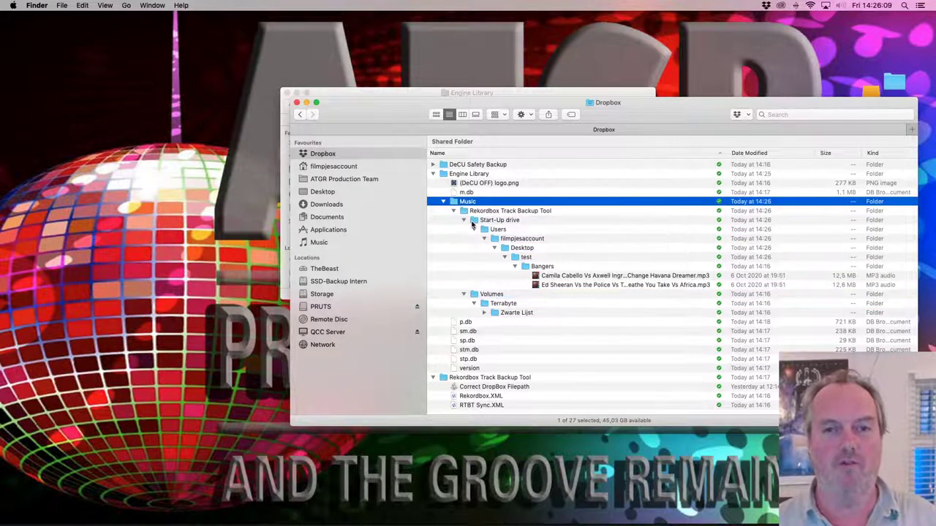
key(Left)
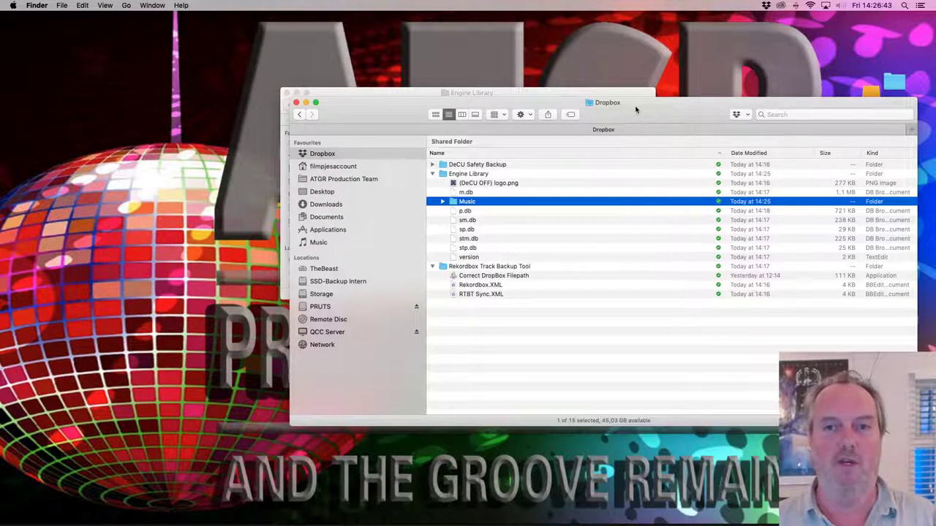
Move the Dropbox and Engine Library windows apart and collapse all expanded folders in the Dropbox window.
drag(635, 106, 502, 124)
drag(443, 103, 588, 48)
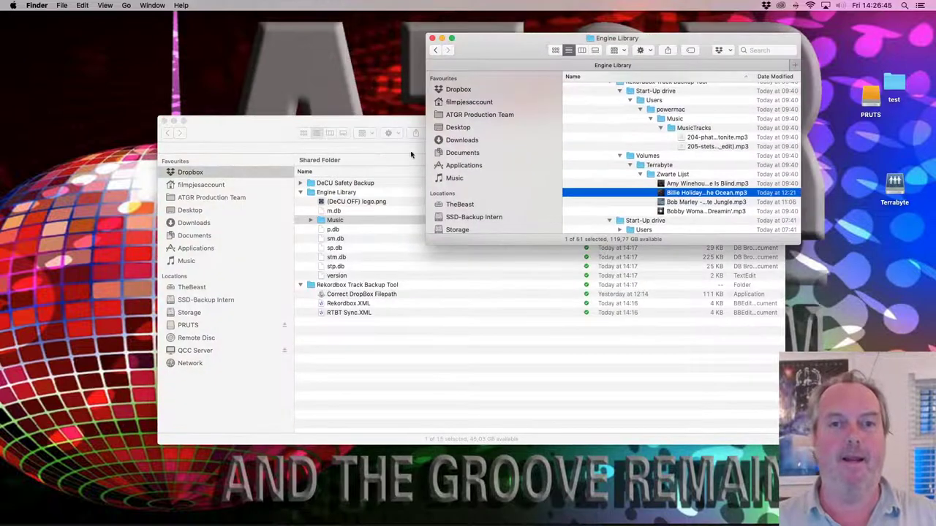
click(282, 134)
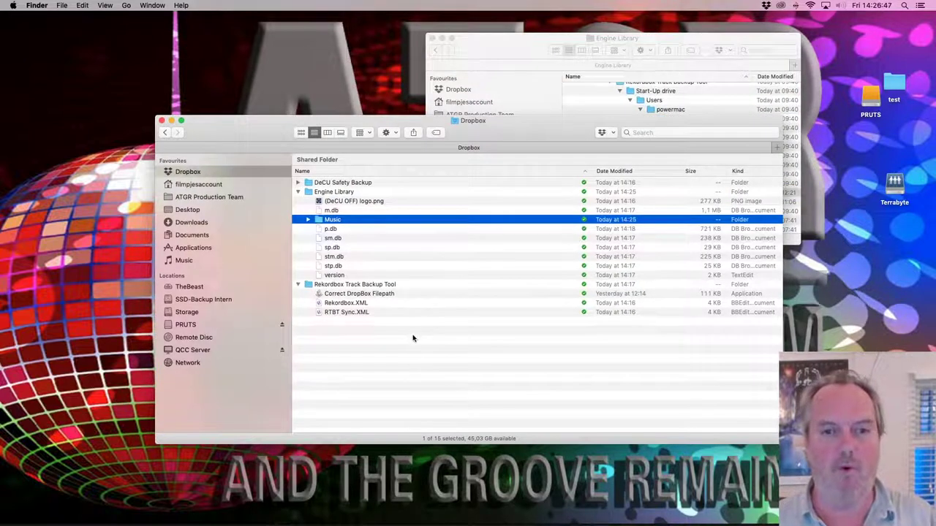
key(super+a)
key(Left)
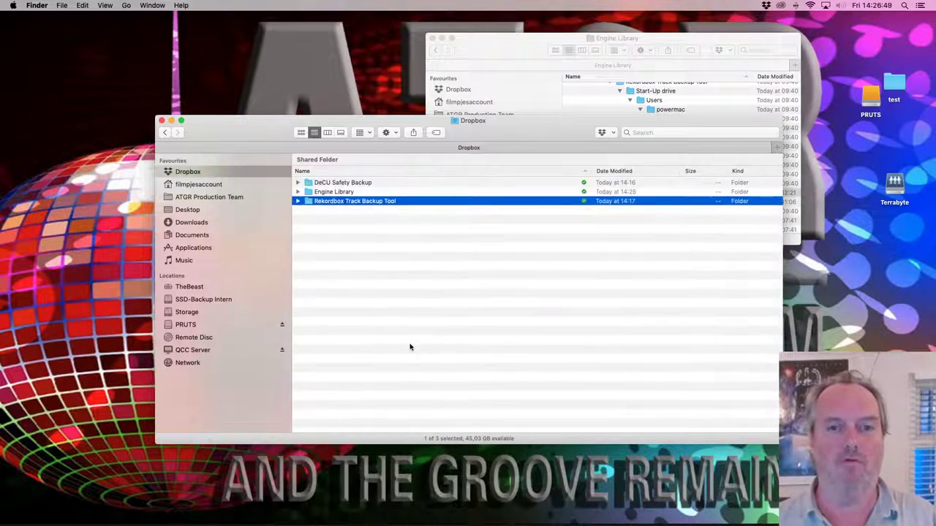
Create a folder named test in Dropbox and open it alongside the desktop's test folder.
click(410, 348)
key(super+shift+n)
text(te)
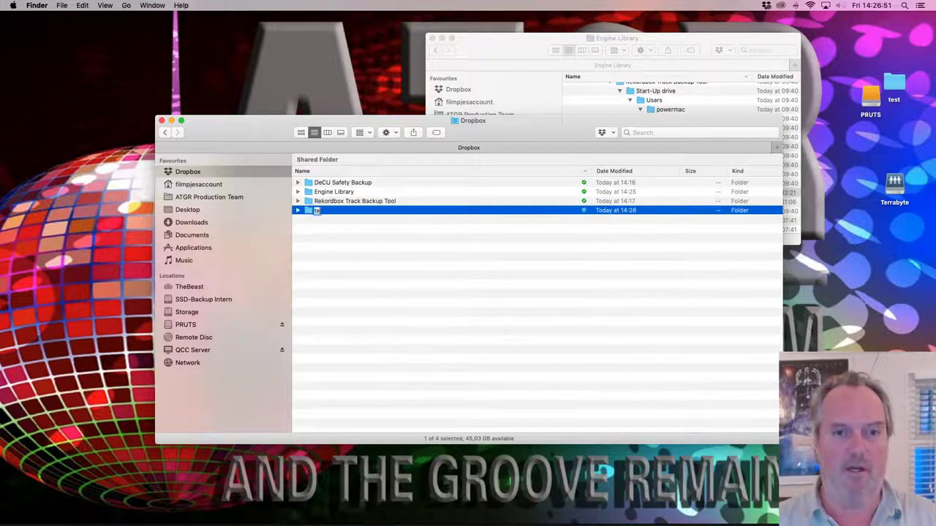
text(st)
key(Return)
key(super+o)
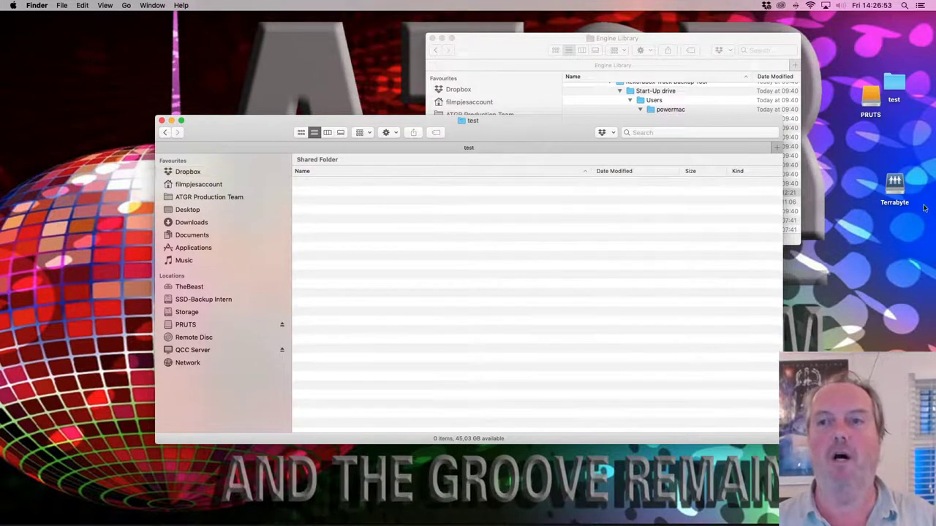
double_click(893, 86)
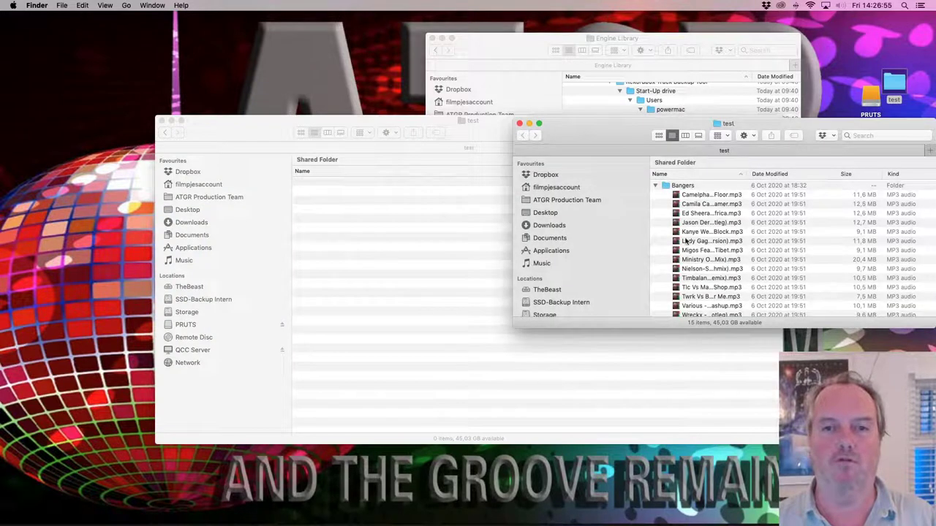
Try moving the Ministry Of Funk track from Bangers into Dropbox's test folder, undo the move, and cancel its removal from Dropbox.
drag(691, 260, 417, 252)
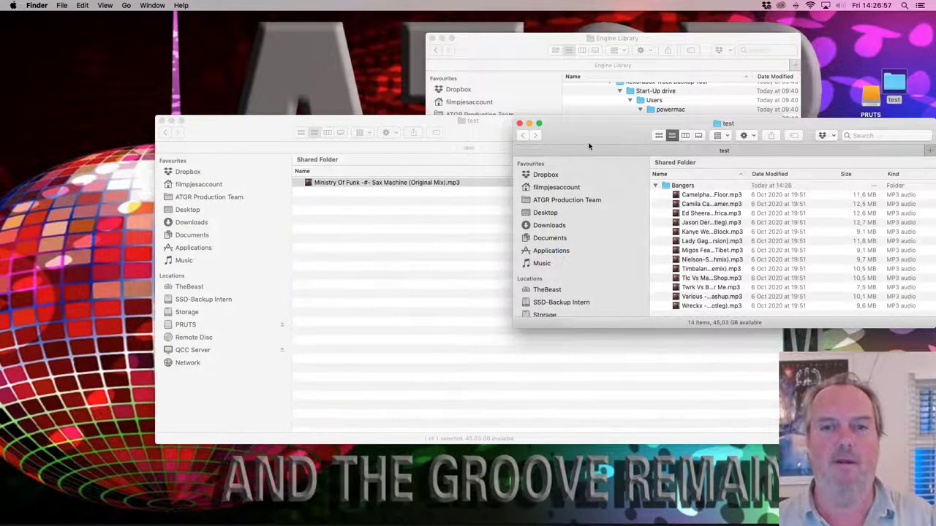
key(super+z)
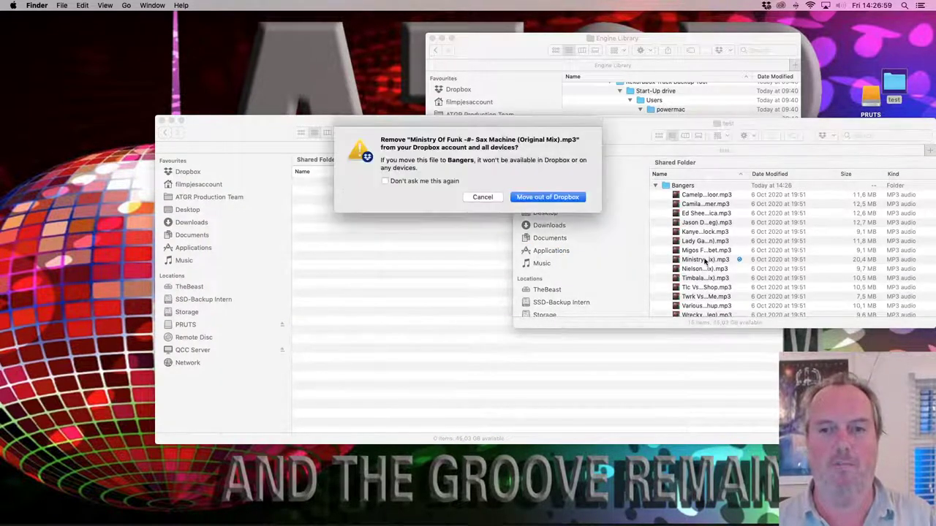
click(482, 197)
Copy the Ministry Of Funk Sax Machine track from Bangers into Dropbox's test folder and close the source window.
drag(706, 260, 366, 251)
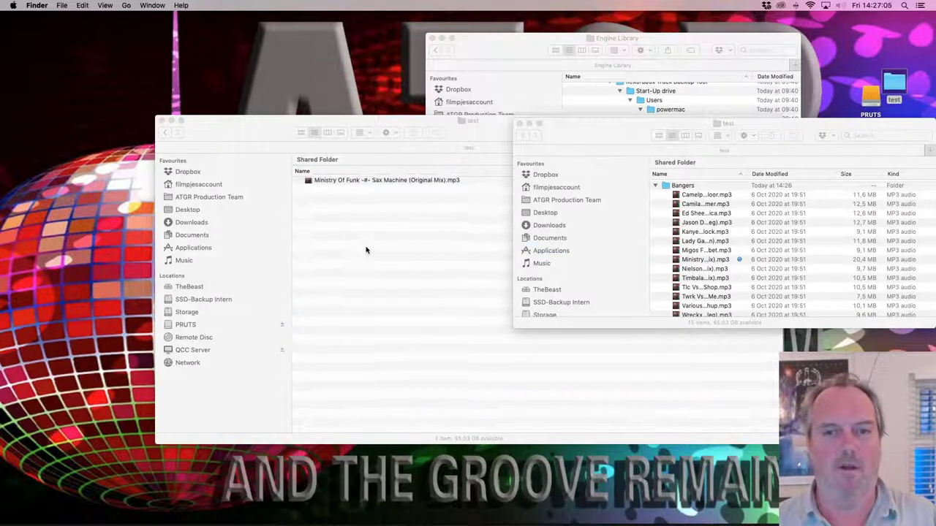
click(587, 133)
key(super+w)
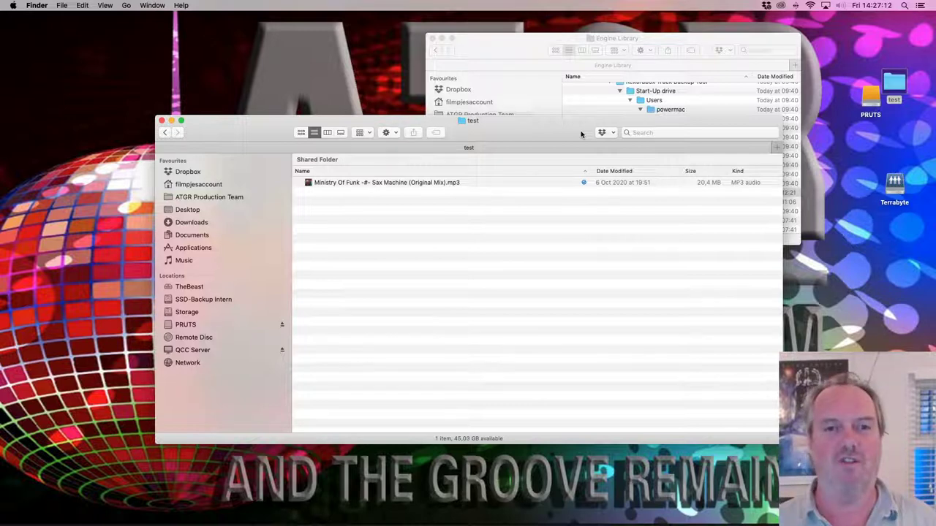
Reposition the test window, return to the Dropbox folder, and expand test to check the track's sync status.
drag(556, 132, 640, 168)
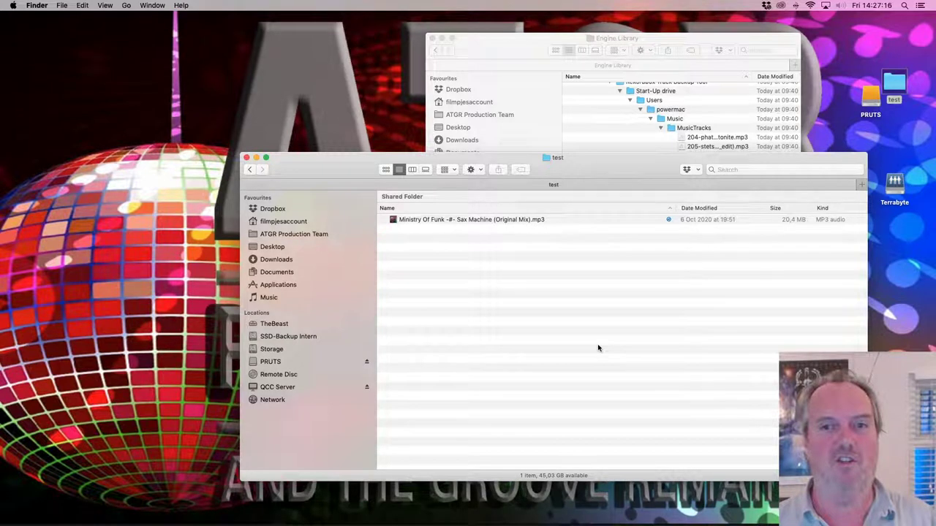
click(250, 169)
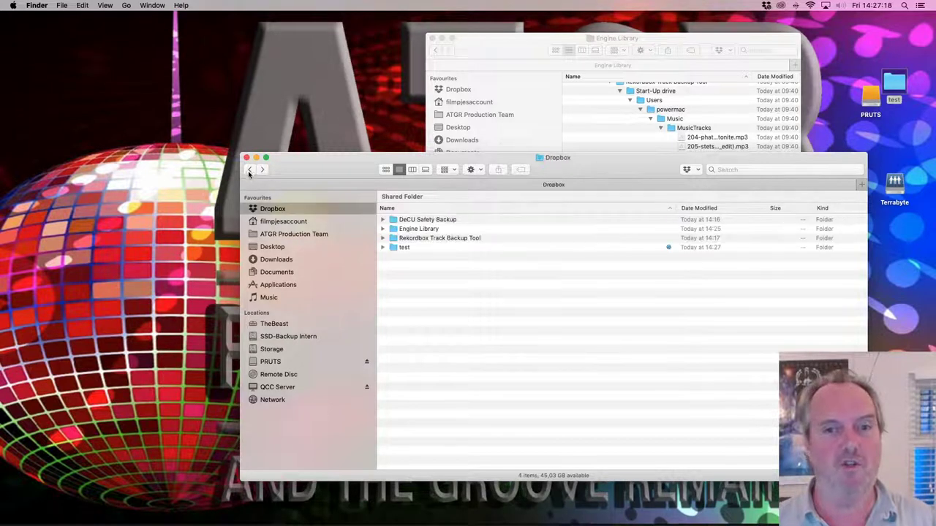
click(384, 247)
Open the Applications folder in a new Finder window and launch Engine Prime.
mouse_move(468, 514)
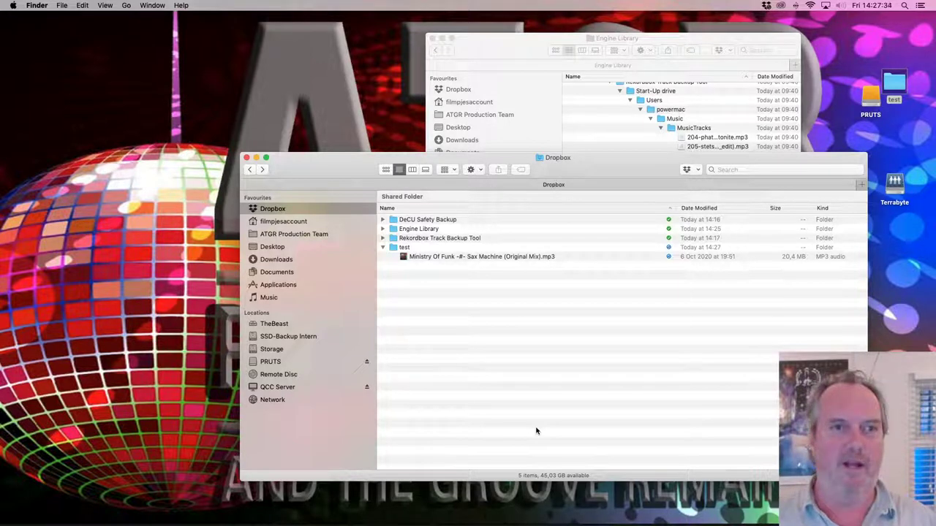
mouse_move(497, 523)
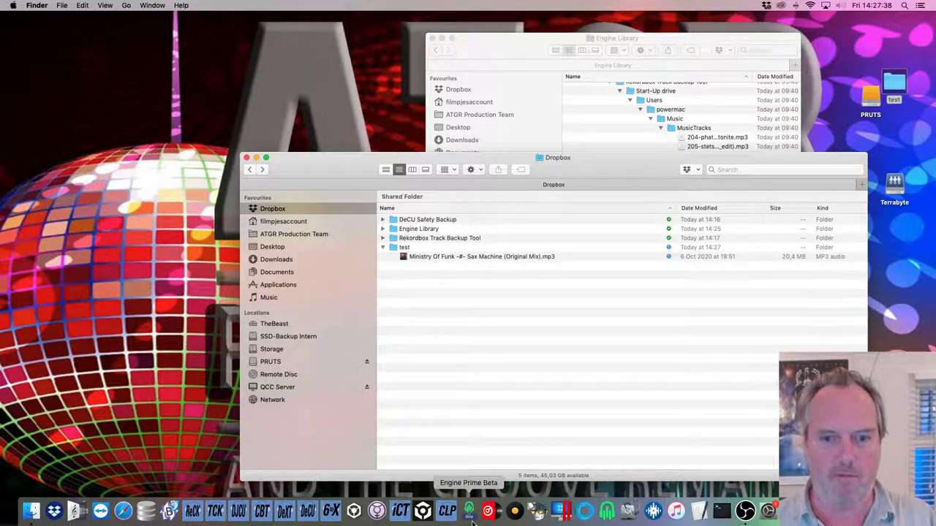
click(158, 253)
key(super+n)
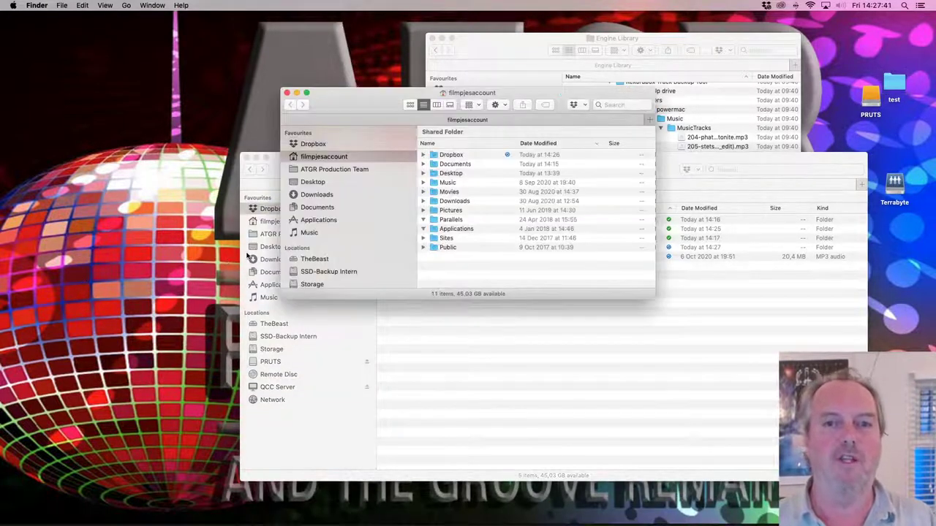
click(326, 225)
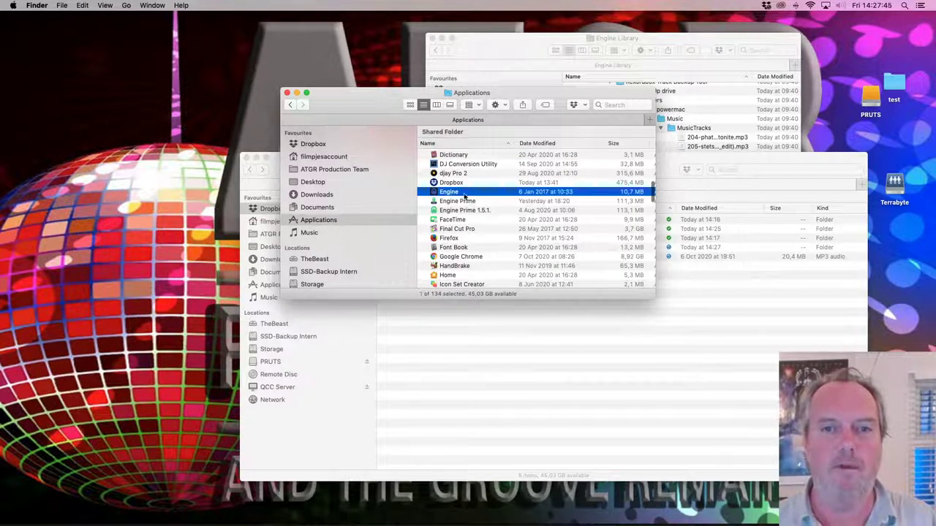
click(460, 202)
double_click(460, 201)
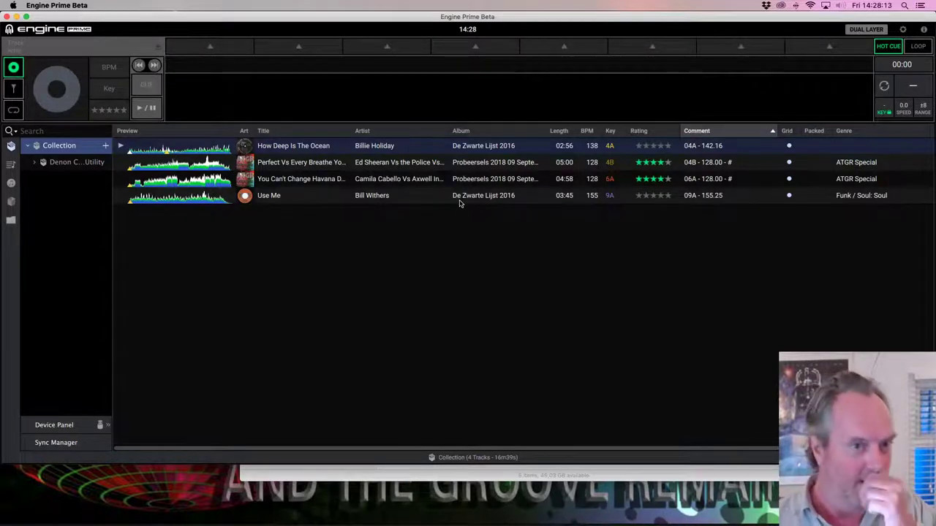
Expand the Denon Conversion Utility crate and create a subcrate named "This goes wrong" inside Converted Playlists.
click(33, 163)
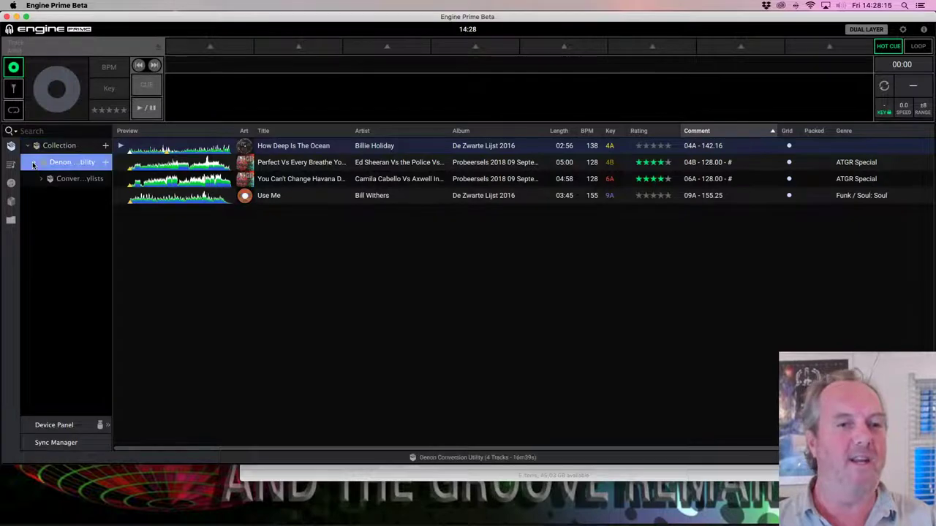
click(41, 179)
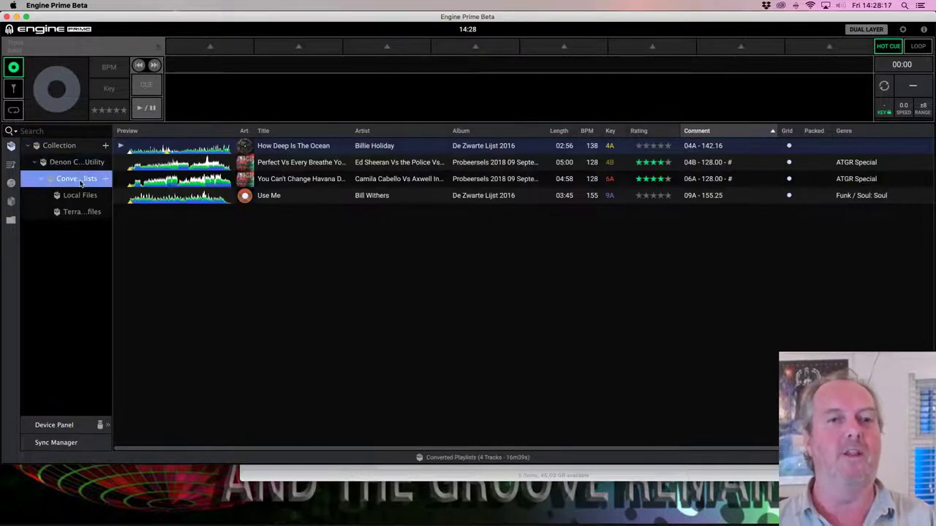
right_click(80, 183)
click(93, 188)
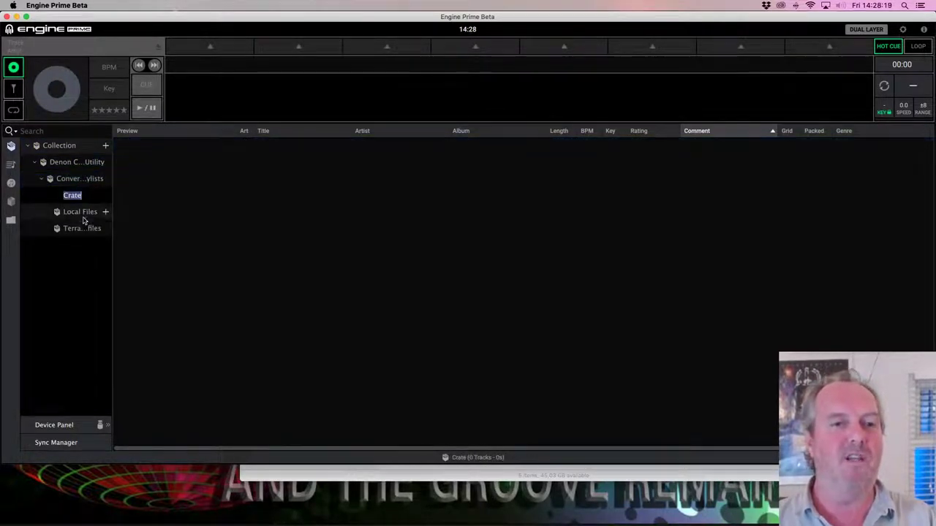
text(T)
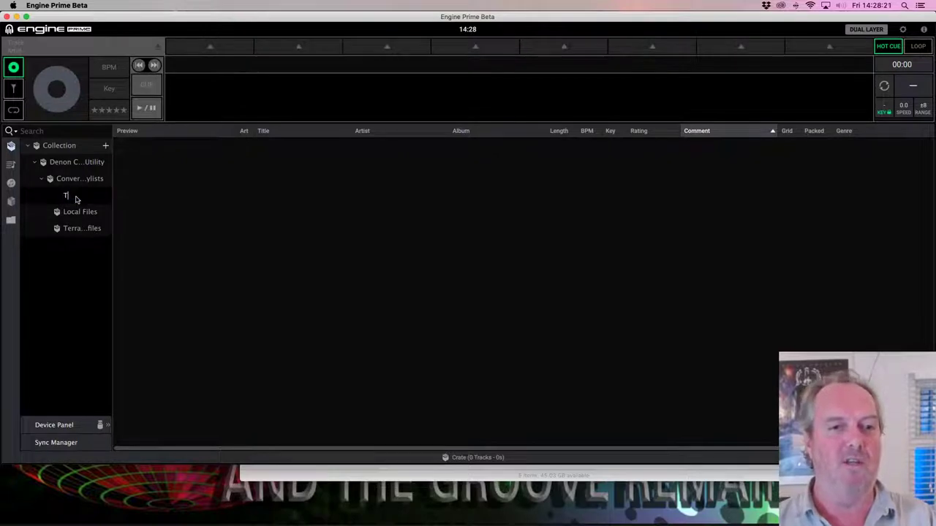
text(his goes wrong)
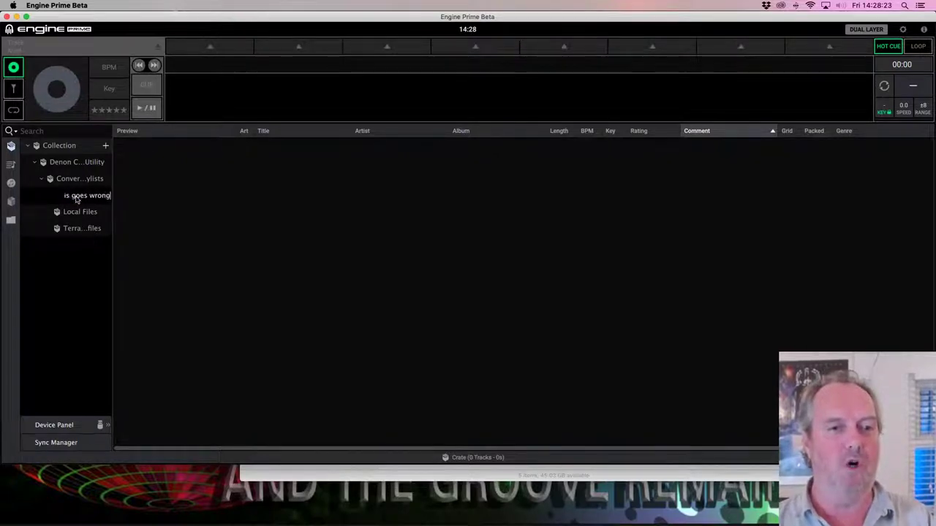
key(Return)
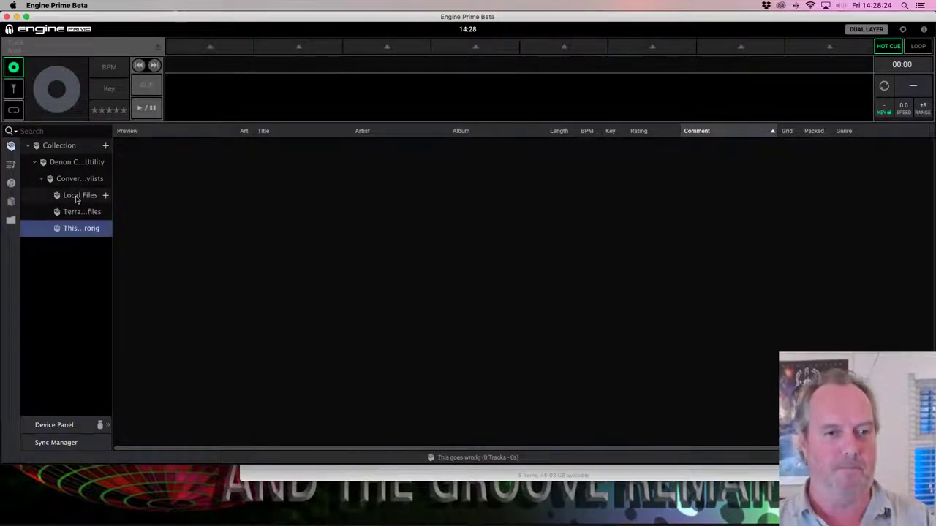
Add the Ministry Of Funk Sax Machine track from Dropbox's test folder to the "This goes wrong" crate.
click(426, 478)
click(427, 258)
key(shift+Up)
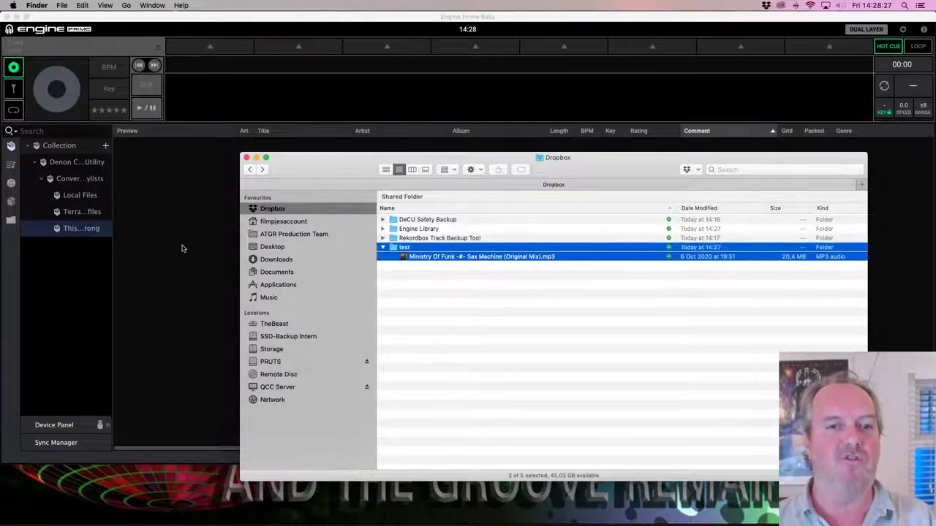
click(526, 319)
drag(446, 258, 183, 261)
click(176, 270)
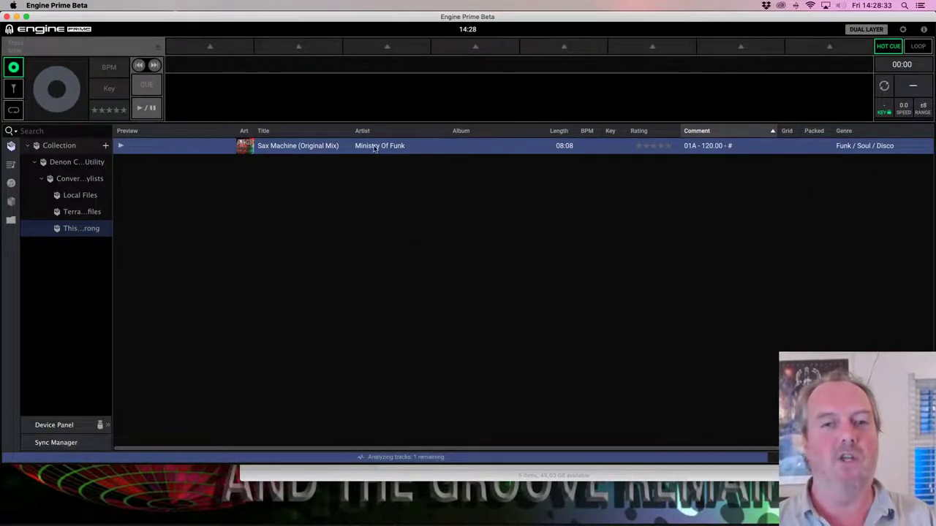
Load Sax Machine onto the deck and quit Engine Prime without a backup on exit.
drag(375, 148, 355, 89)
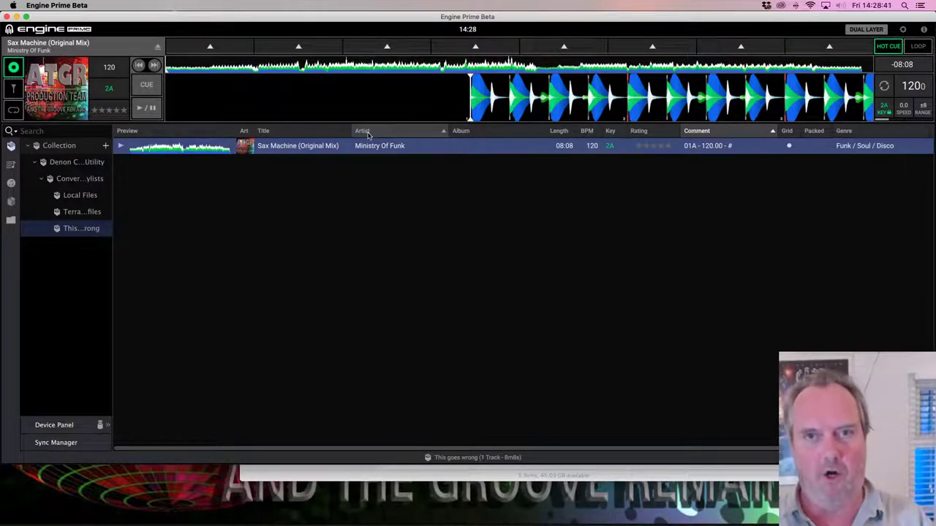
key(super+q)
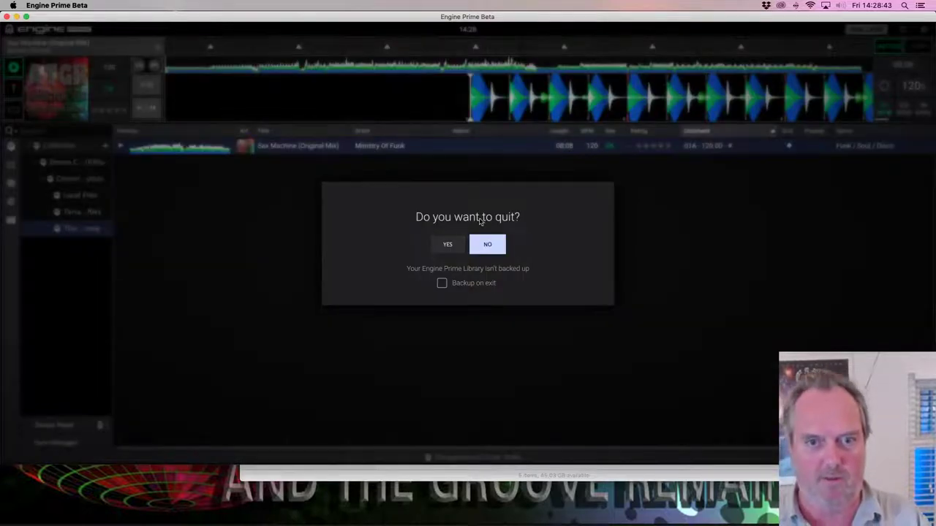
click(458, 245)
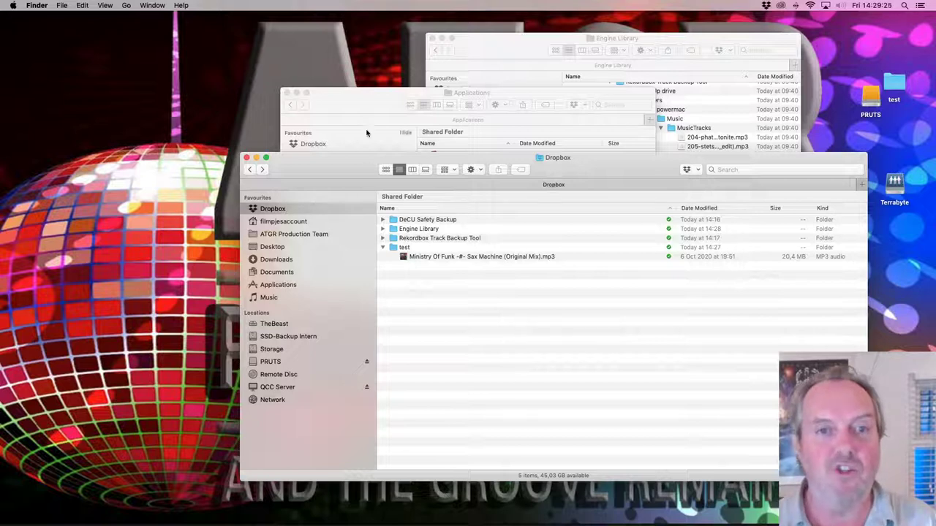
Delete all folders on the PRUTS drive, close its window, and empty the Trash.
click(367, 106)
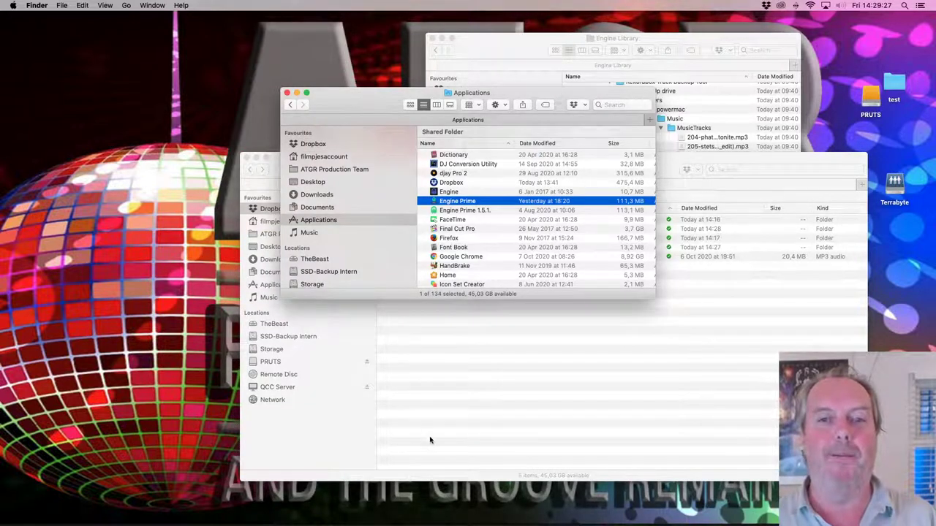
click(460, 435)
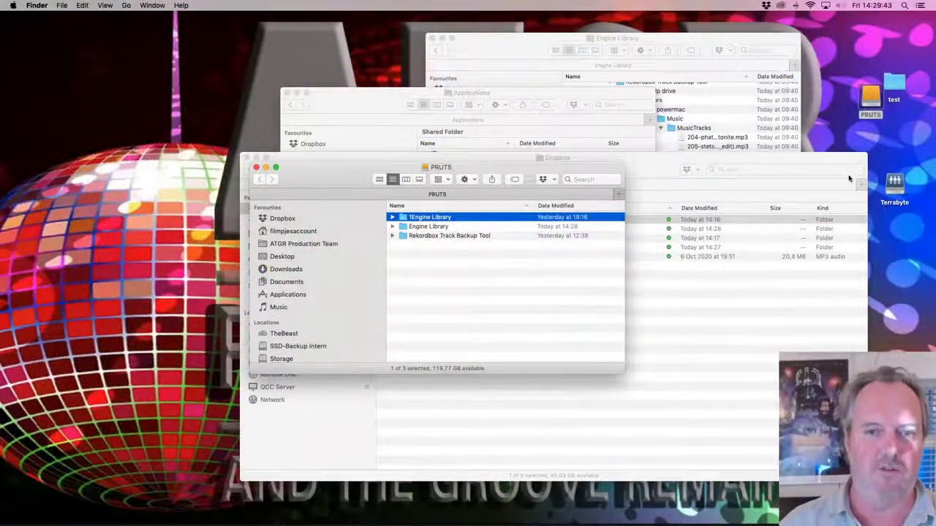
key(super+a)
key(super+BackSpace)
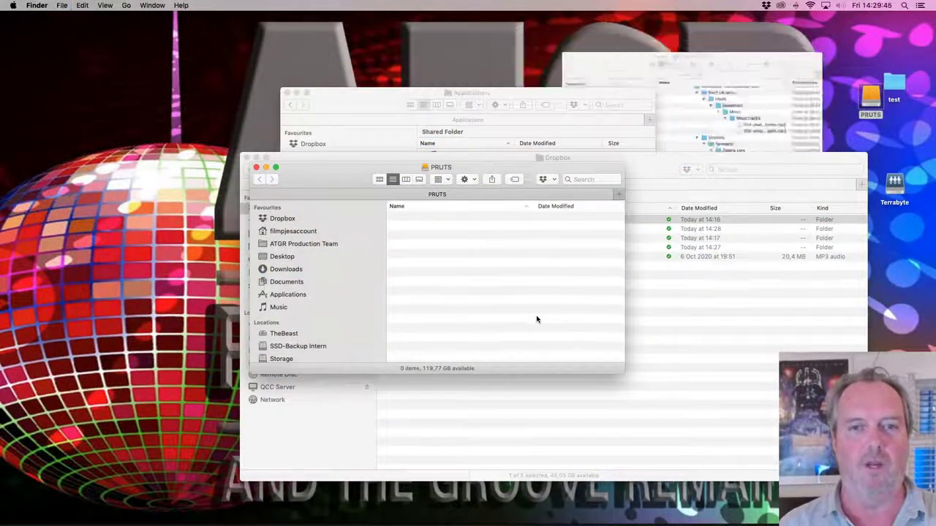
key(super+w)
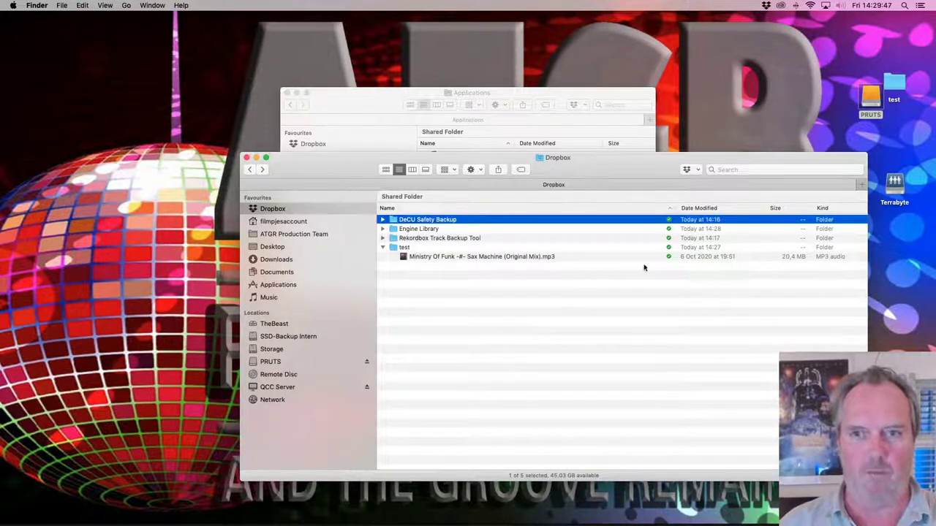
click(38, 5)
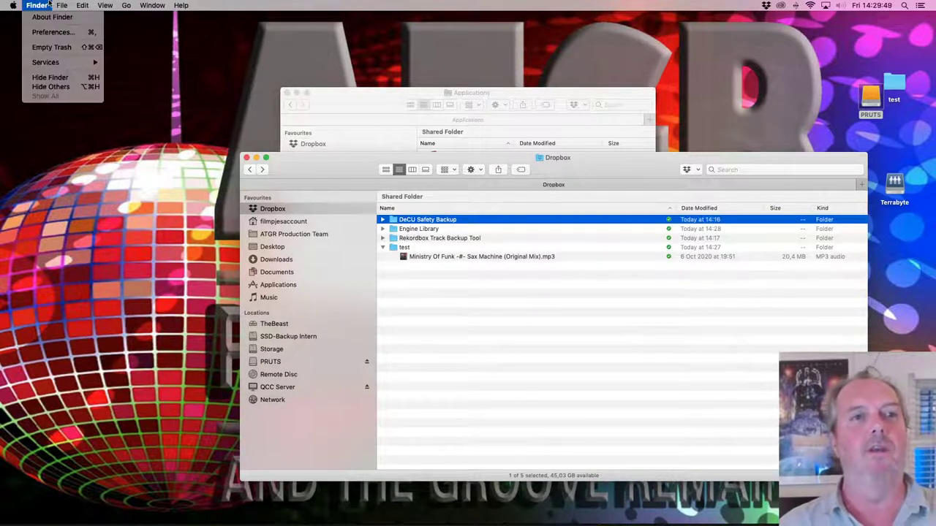
click(43, 49)
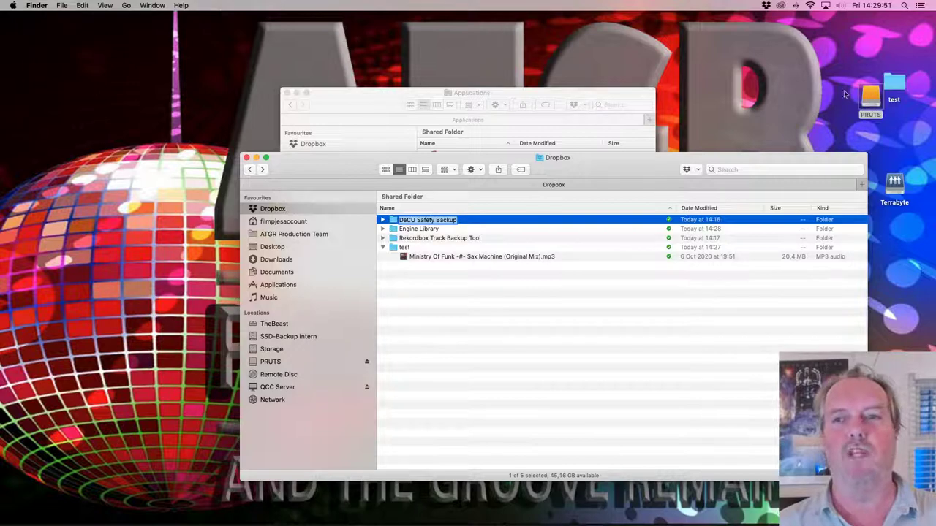
Open the PRUTS drive to check its contents and eject it.
double_click(868, 95)
right_click(864, 93)
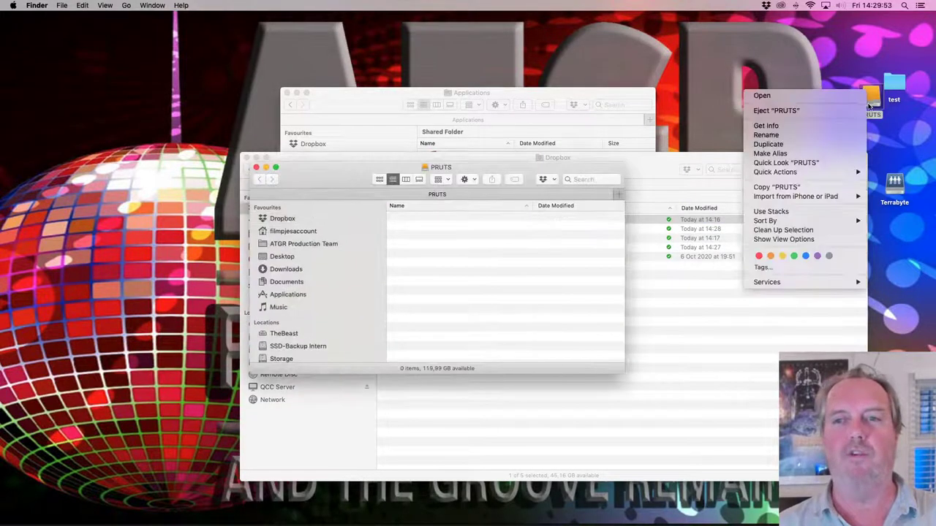
click(862, 111)
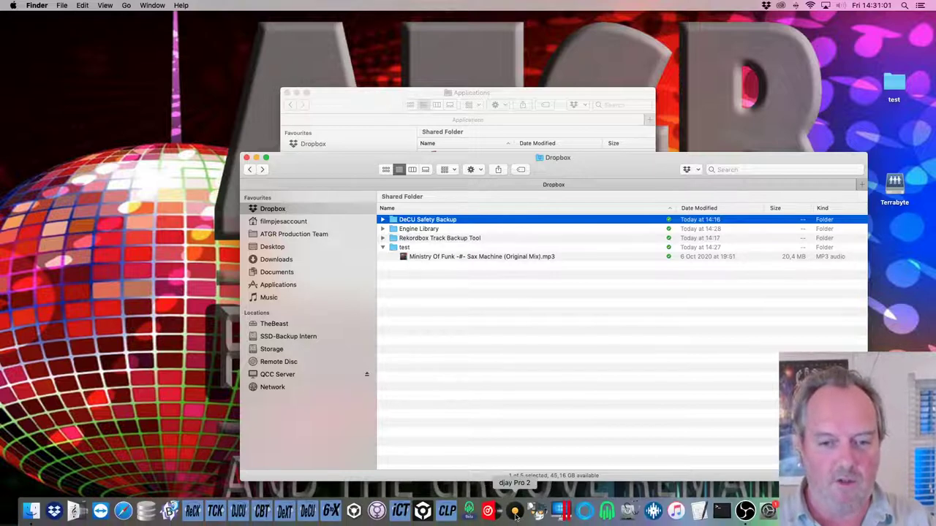
Relaunch Engine Prime from the Applications folder, check the tracks in the collection, and quit it.
click(51, 67)
click(12, 5)
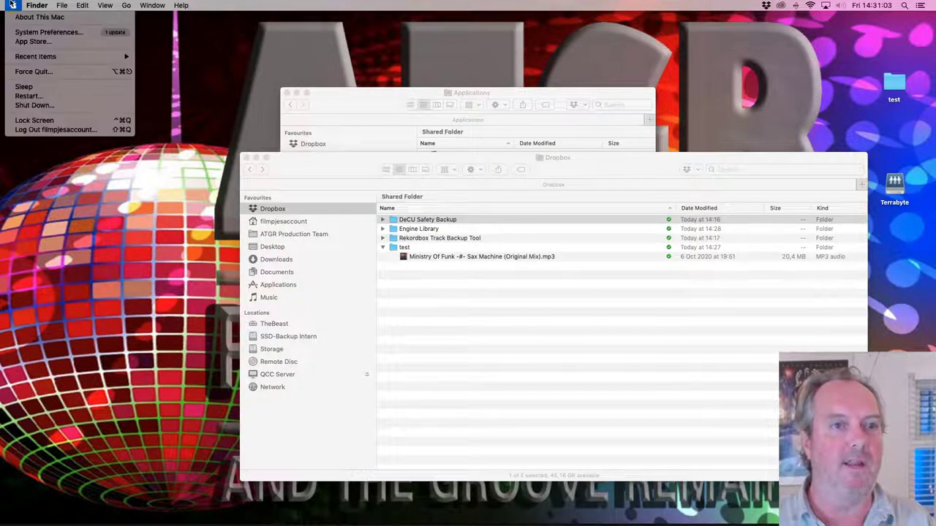
click(12, 5)
click(359, 104)
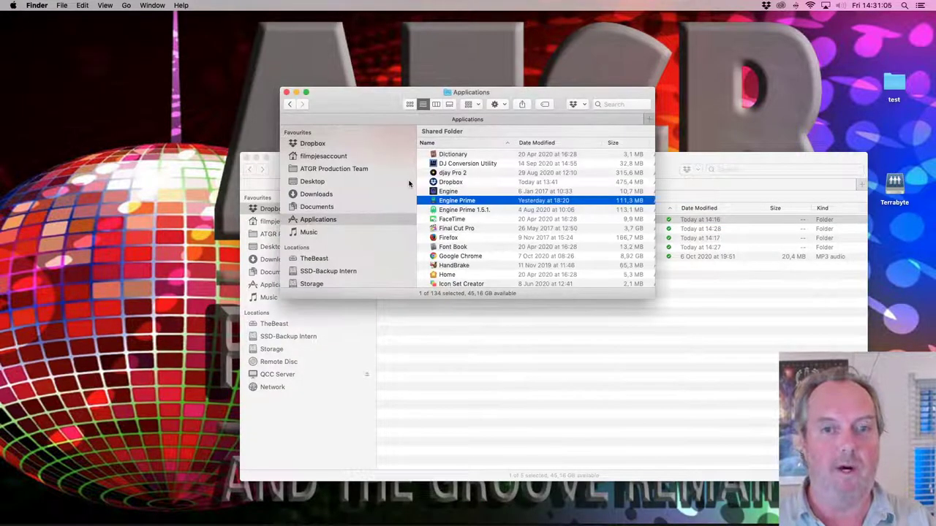
double_click(466, 205)
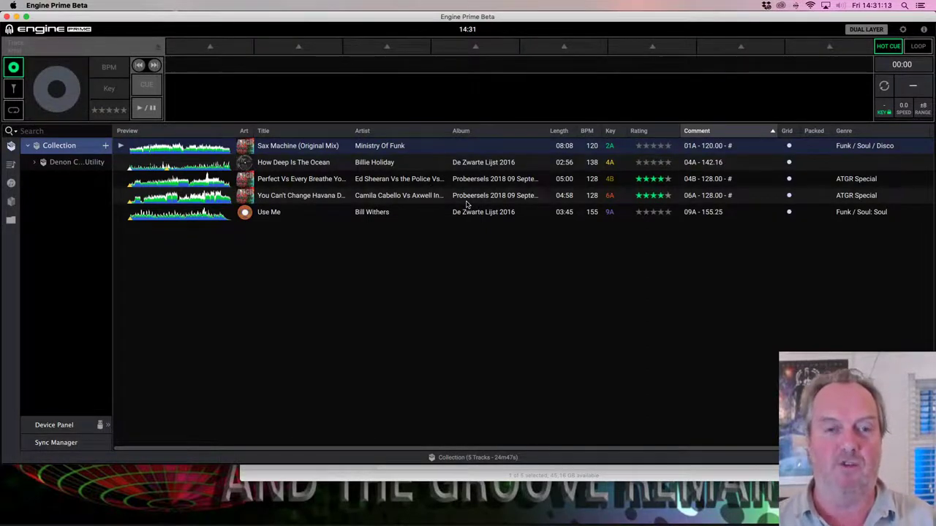
key(super+q)
click(446, 242)
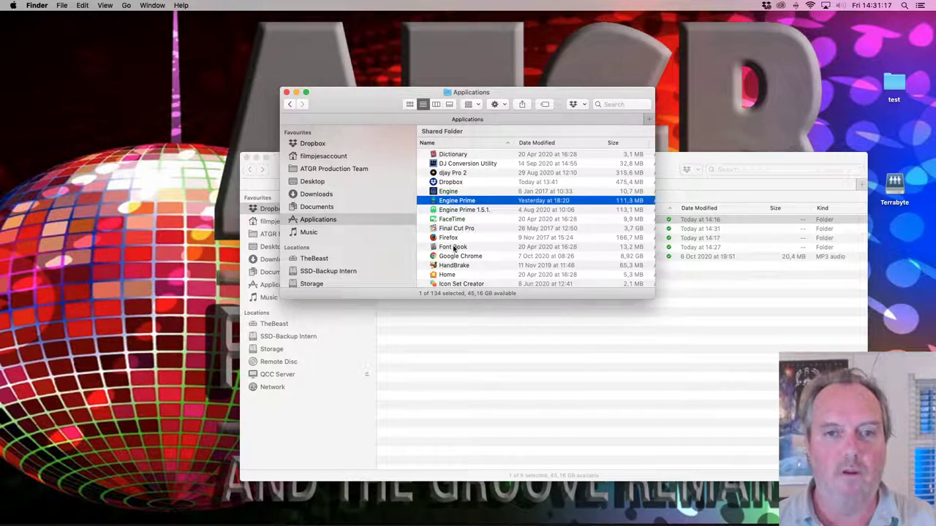
Launch Google Chrome, reopen the recently closed Denon DJ Dropbox Integration page, and dismiss its error message.
double_click(453, 256)
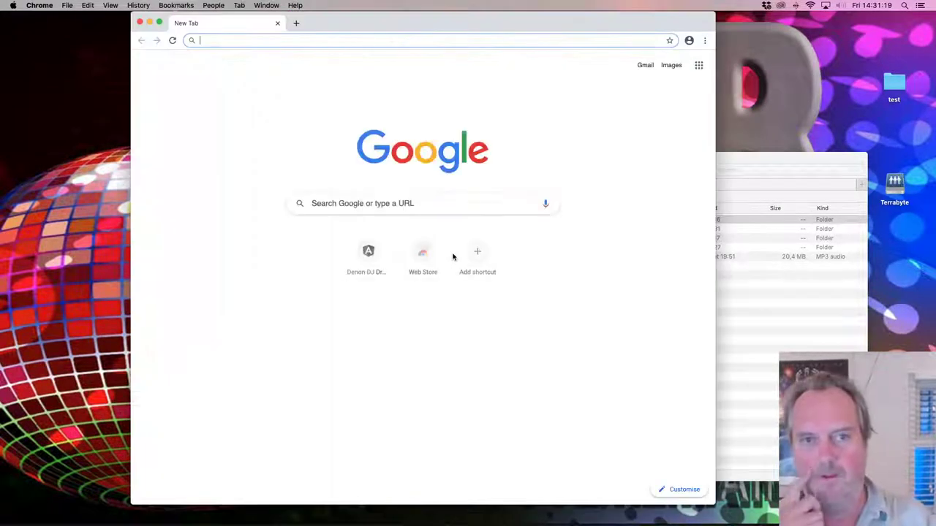
click(139, 5)
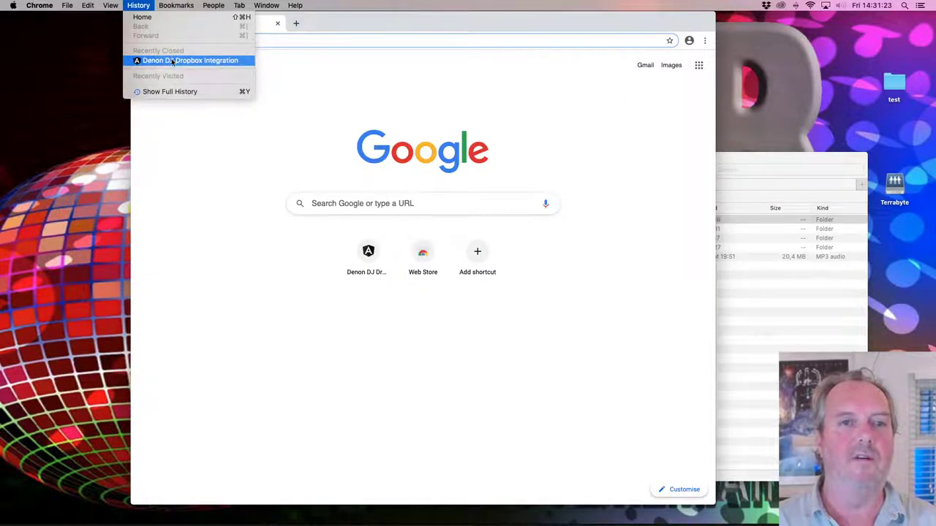
click(206, 63)
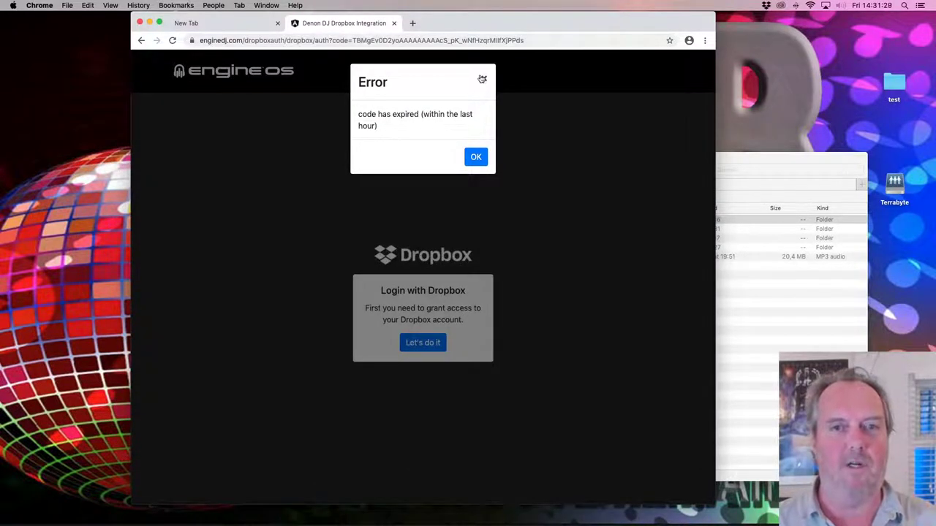
key(Return)
click(289, 40)
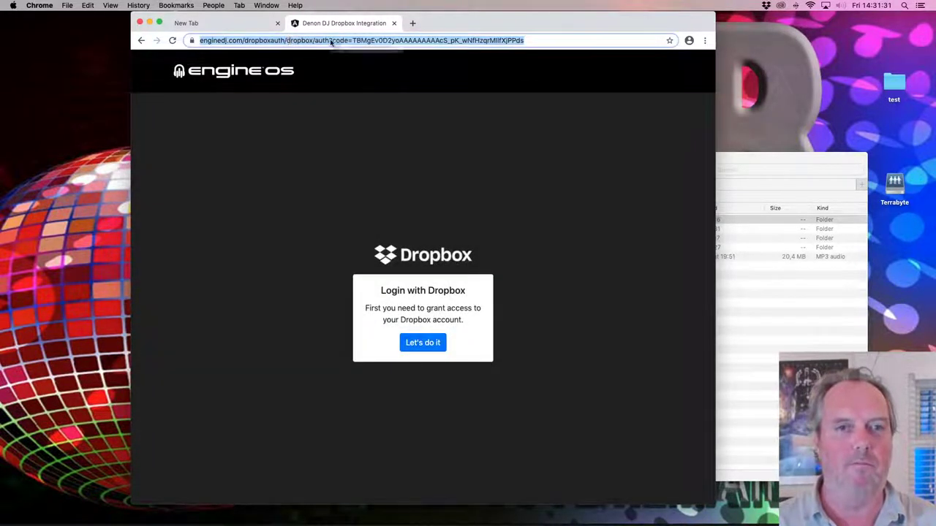
click(508, 40)
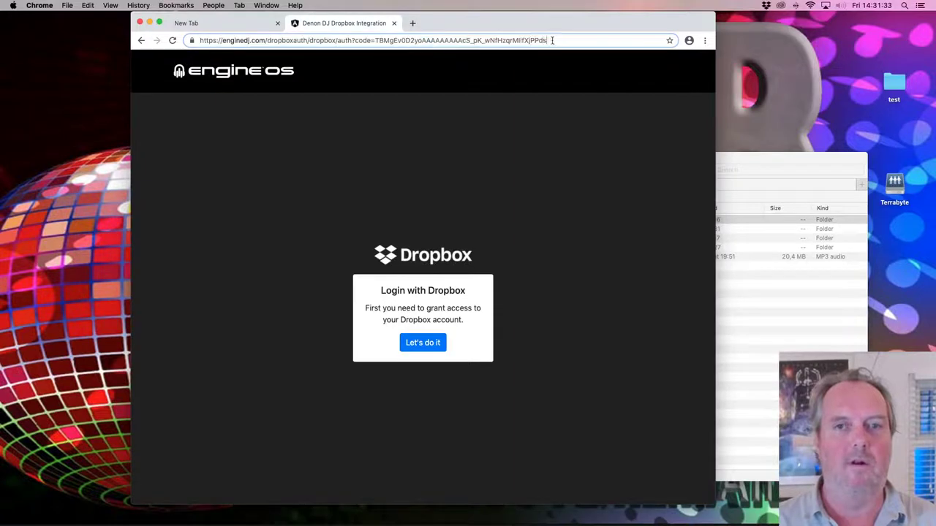
drag(552, 41, 312, 40)
key(BackSpace)
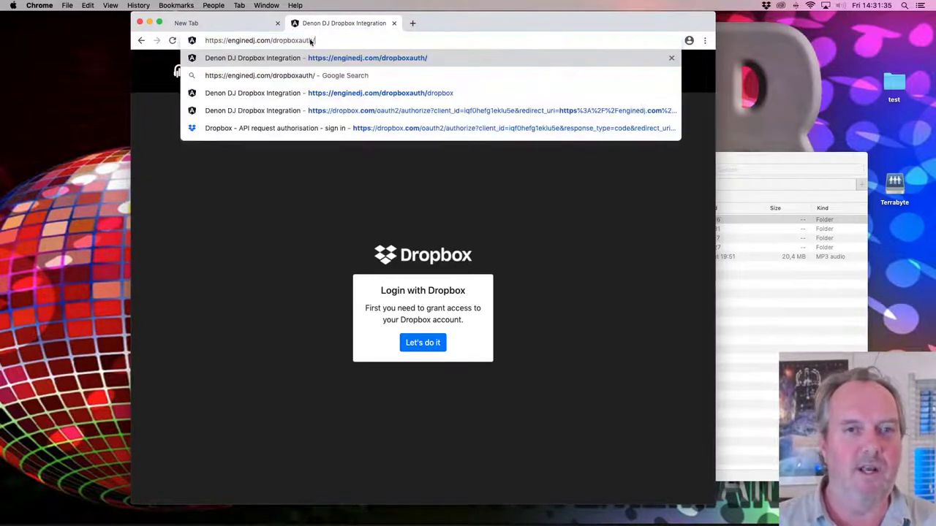
key(Return)
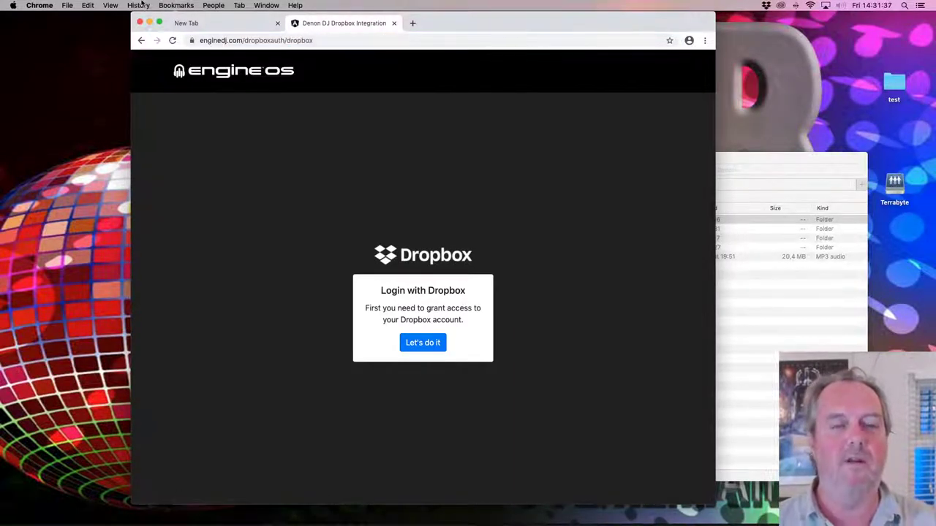
View Chrome's saved bookmarks in the Bookmark Manager and close it.
click(176, 6)
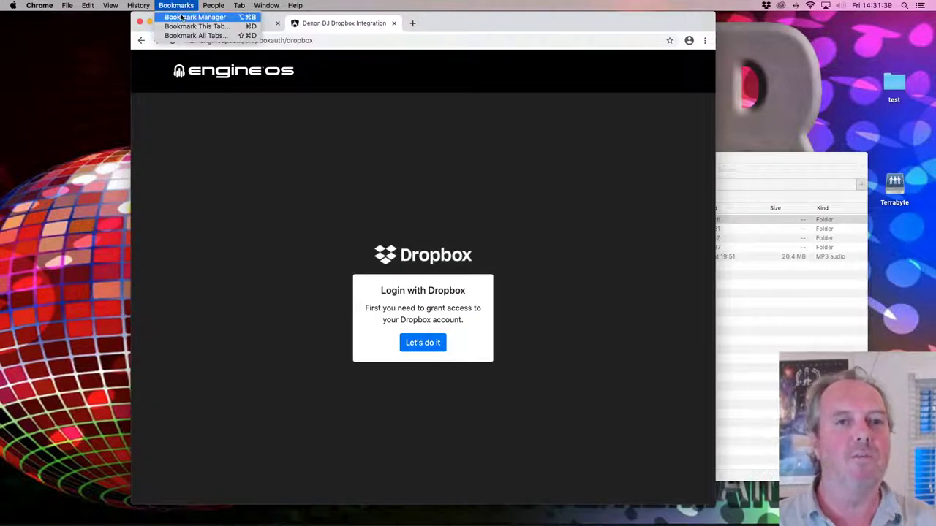
click(182, 17)
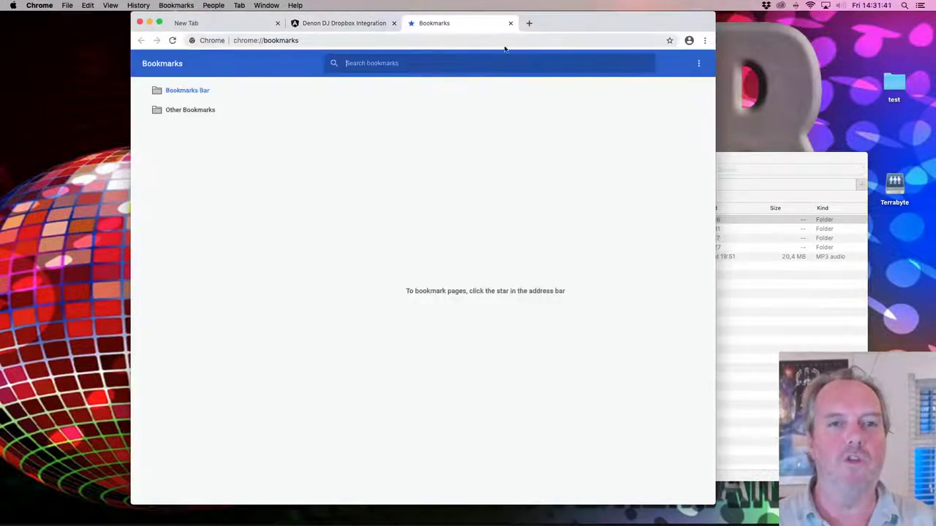
click(511, 23)
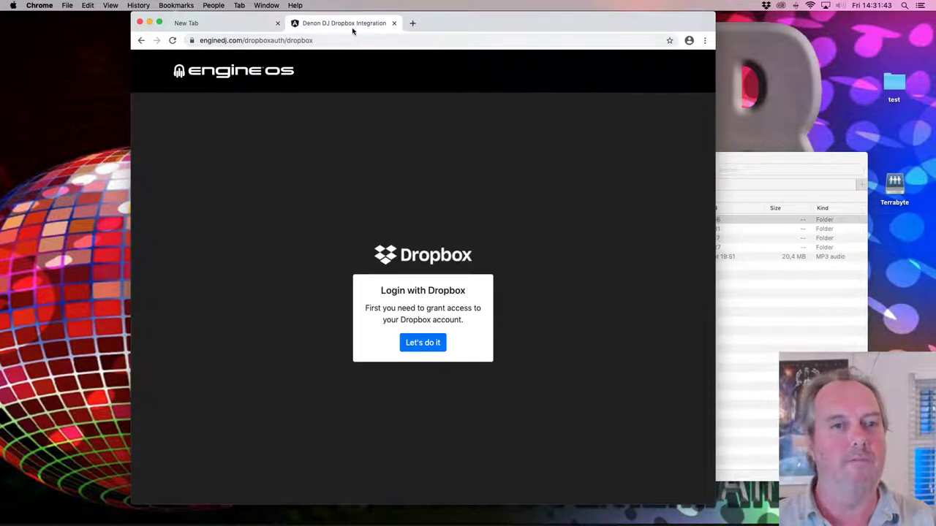
Start the Dropbox login for Engine OS and sign in with the prefilled account credentials.
click(414, 341)
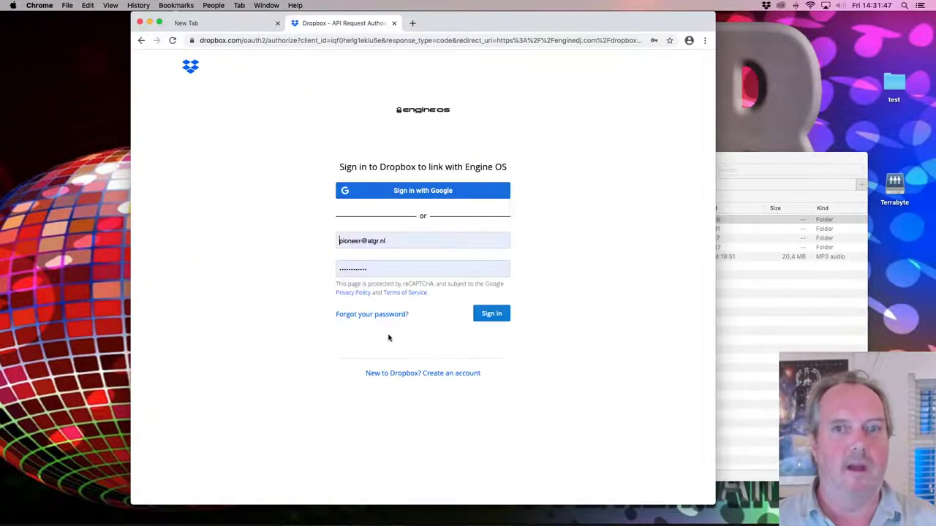
click(492, 314)
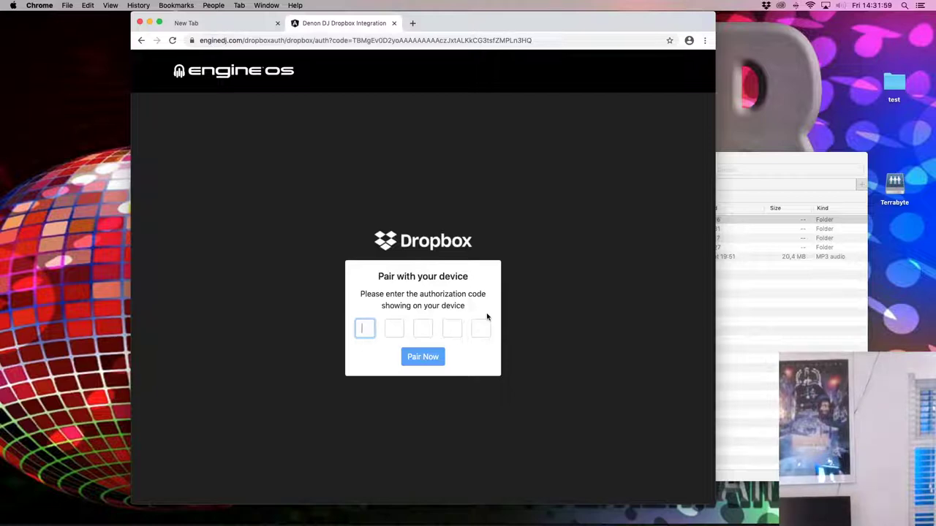
Enter the device's authorization code on the Dropbox pairing page and pair the device.
text(NN)
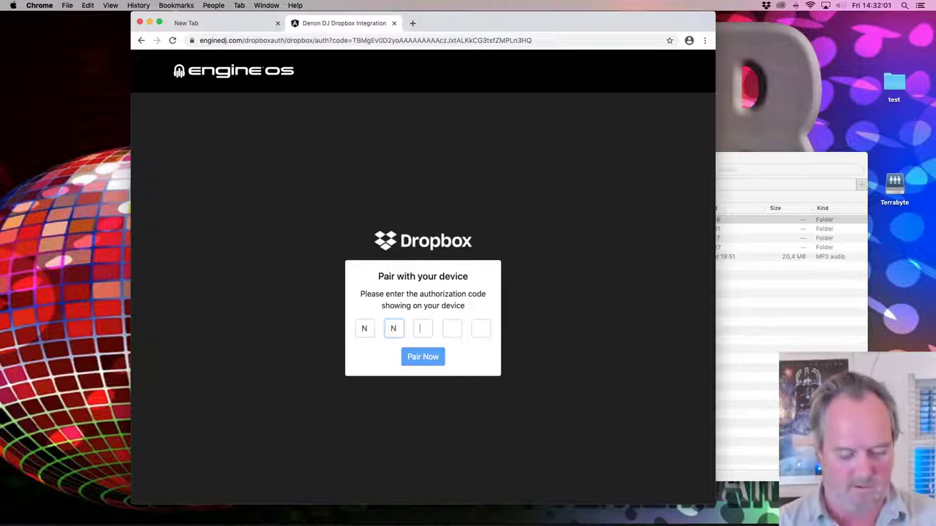
text(SSO)
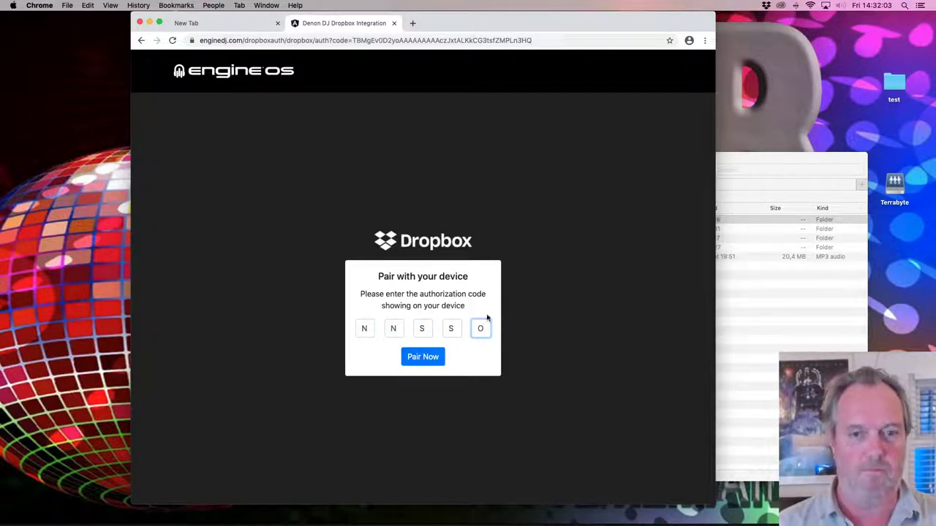
click(419, 357)
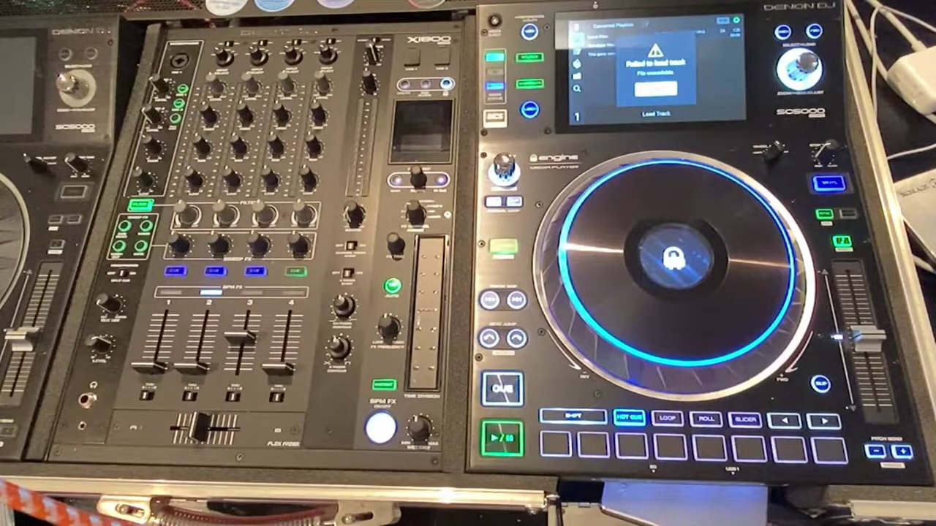
click(656, 89)
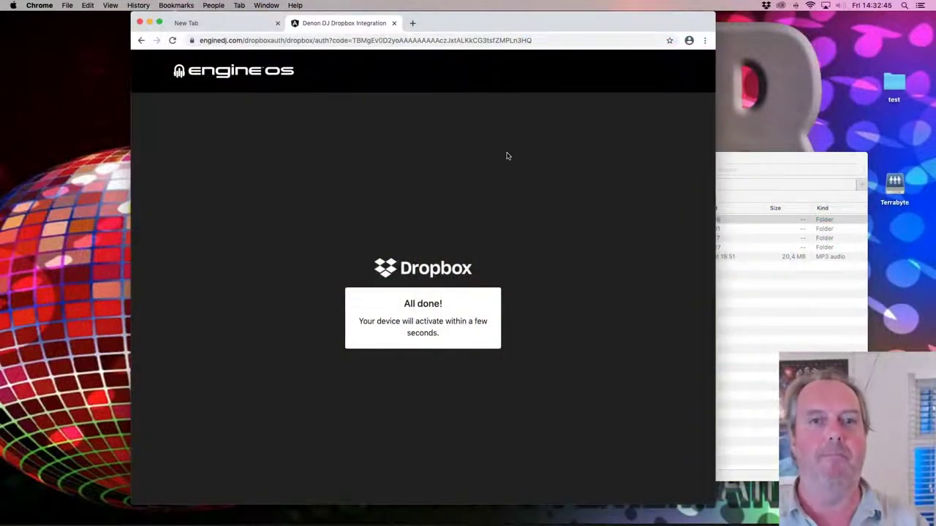
Close the Denon DJ Dropbox Integration page and quit Google Chrome.
key(super+w)
text(1)
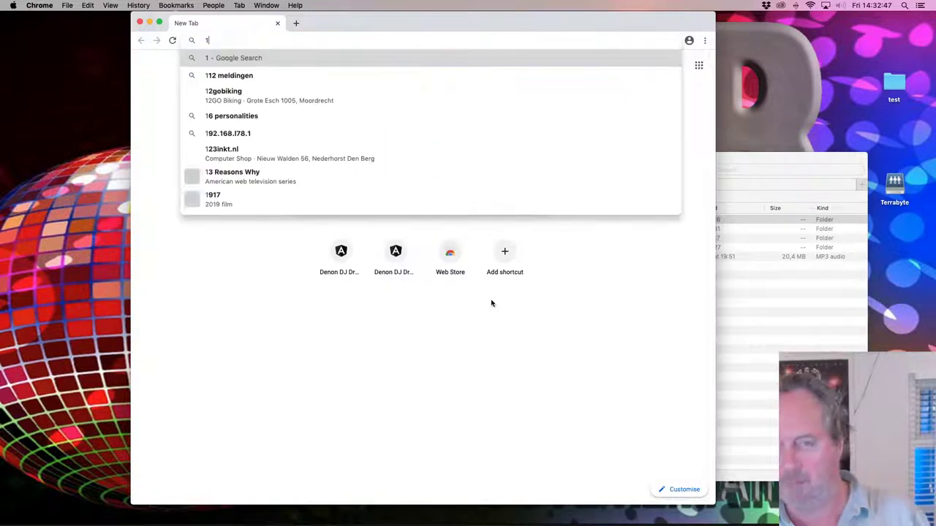
key(super+q)
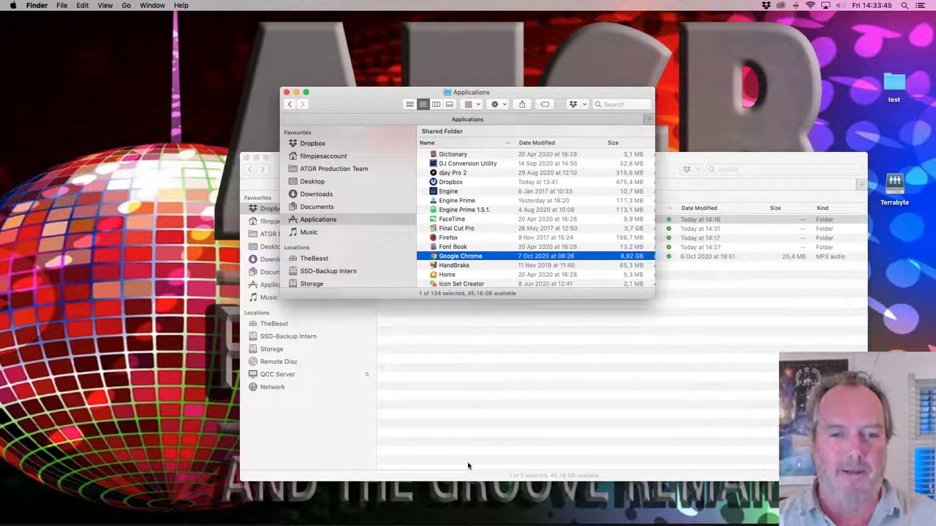
Open iTunes, compare the tracks in the iTunes van SSD and iTunes van Terrabyte playlists, and hide iTunes.
mouse_move(311, 523)
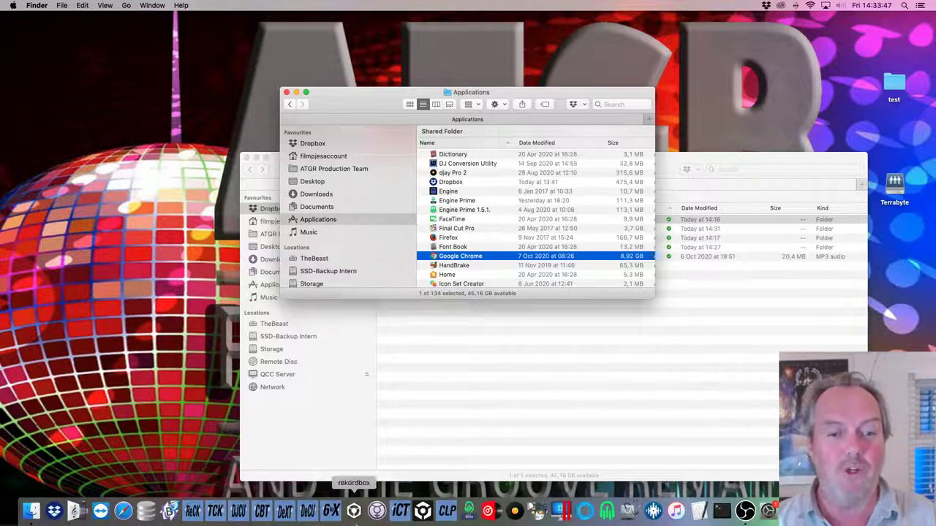
click(677, 511)
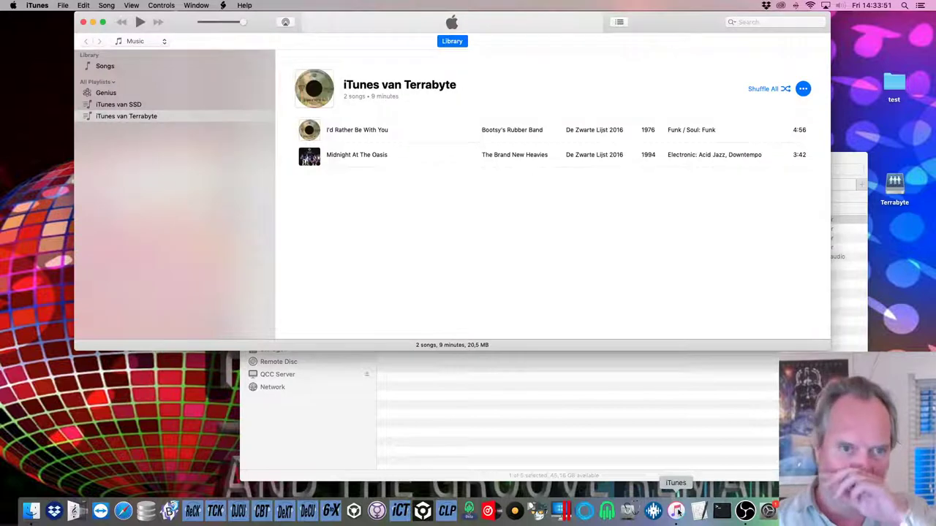
click(139, 104)
click(136, 116)
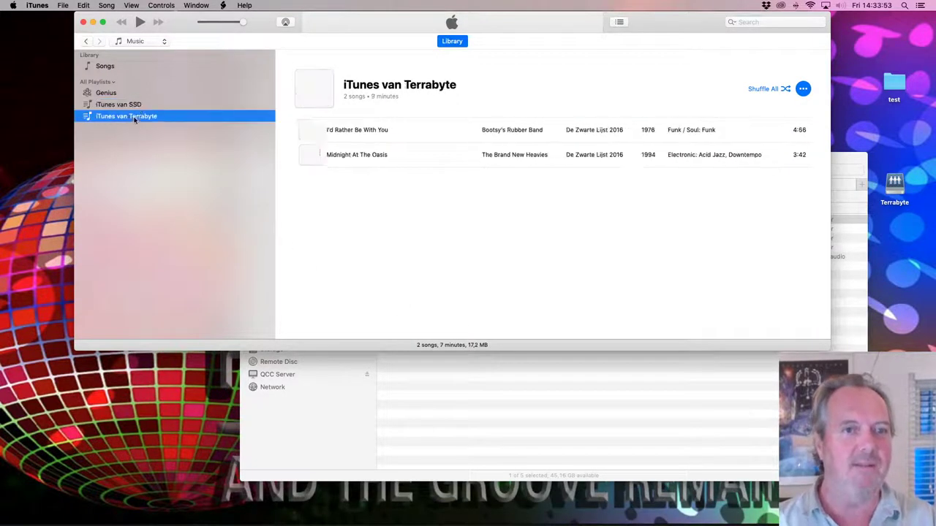
click(138, 105)
click(136, 116)
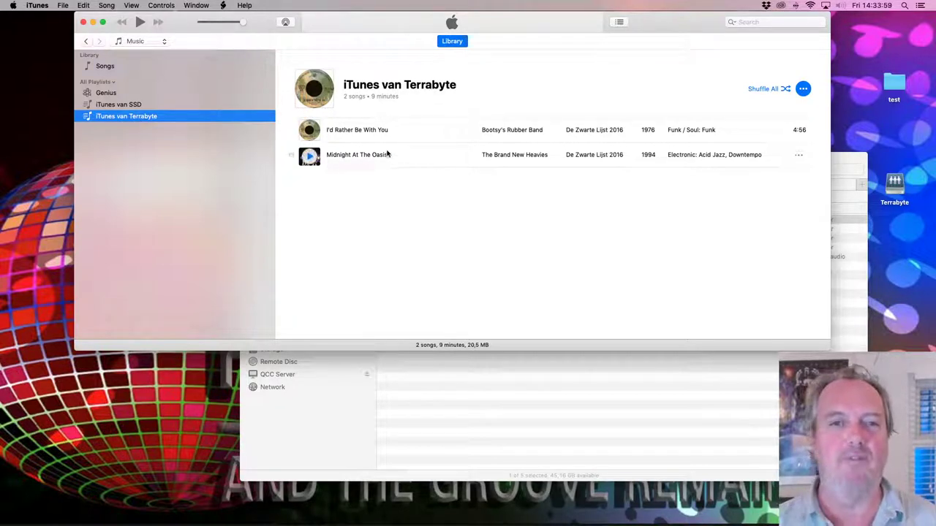
key(super+h)
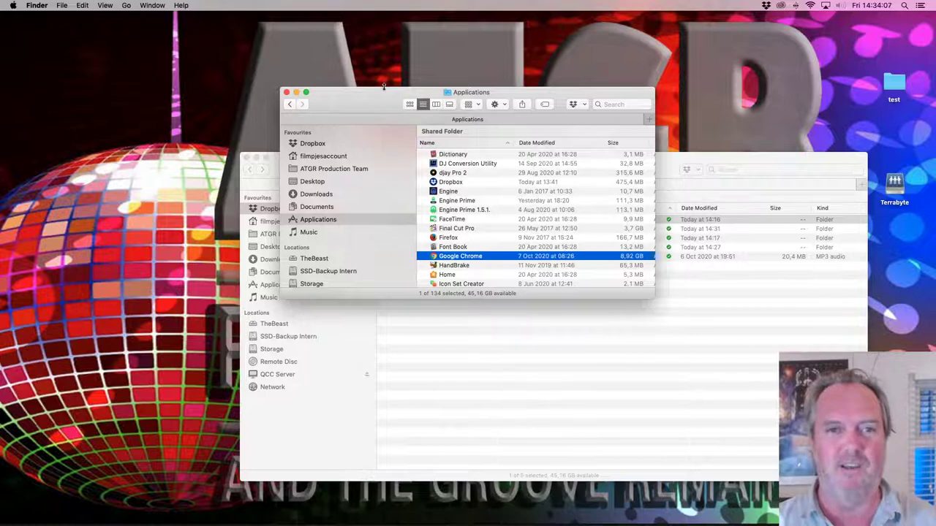
Launch the iR Collection Backup Tool and choose DropBox as the target drive for the backup.
drag(384, 99, 402, 68)
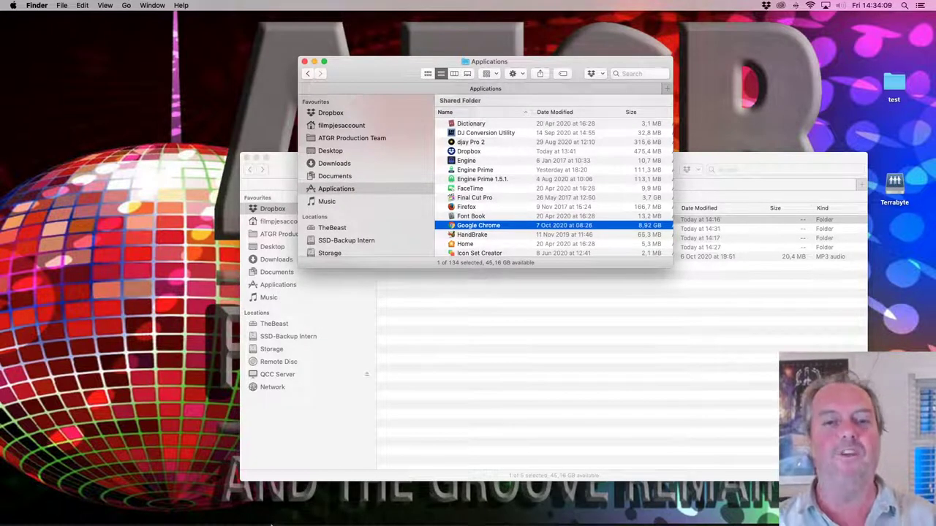
click(261, 512)
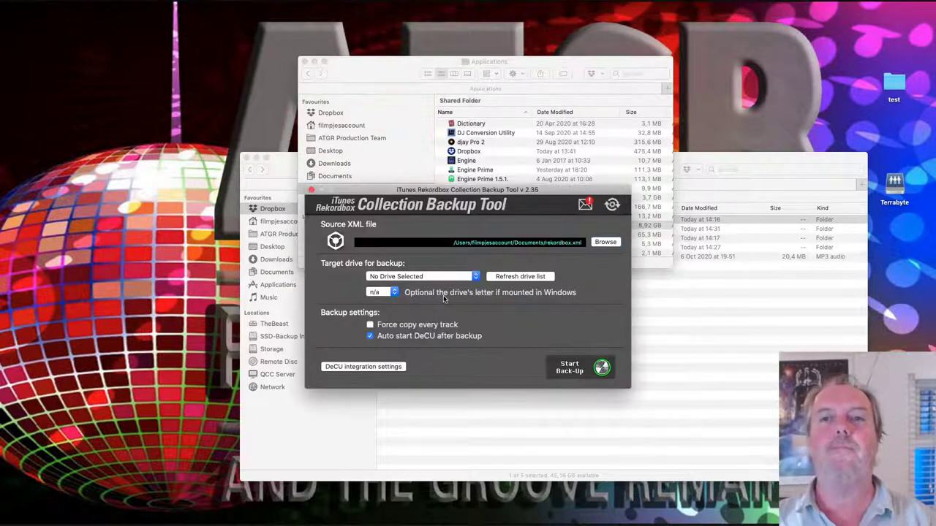
click(424, 278)
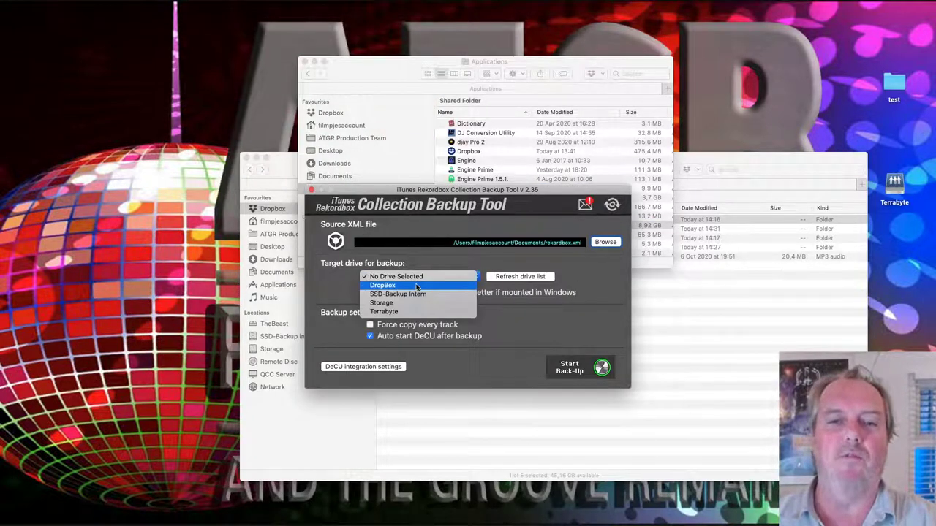
click(417, 286)
Set the source XML file to iTunes Library.xml from the iTunes folder inside Music.
click(605, 242)
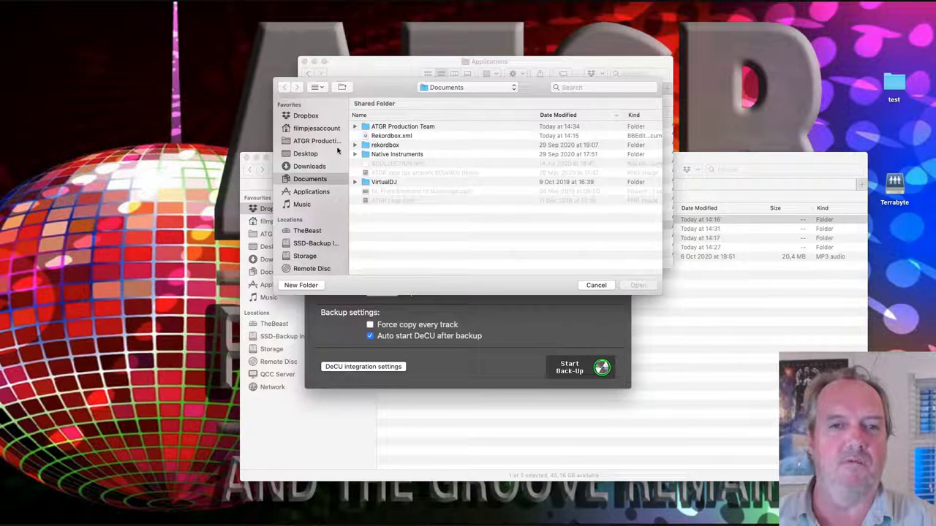
click(302, 204)
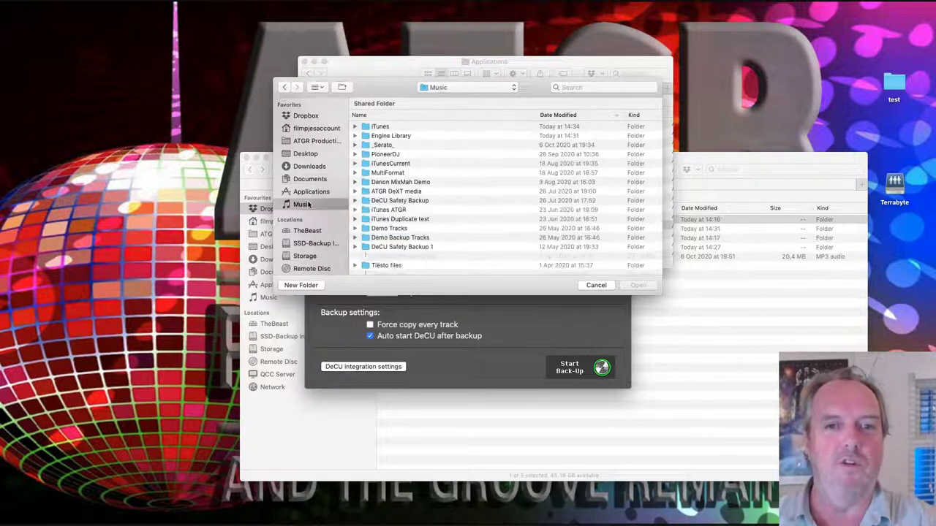
scroll(393, 143, down, 5)
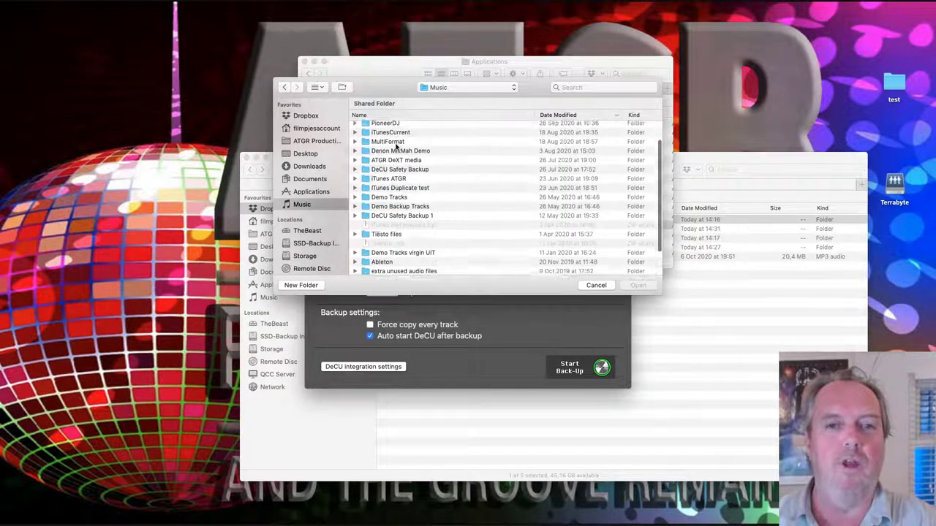
scroll(395, 150, up, 5)
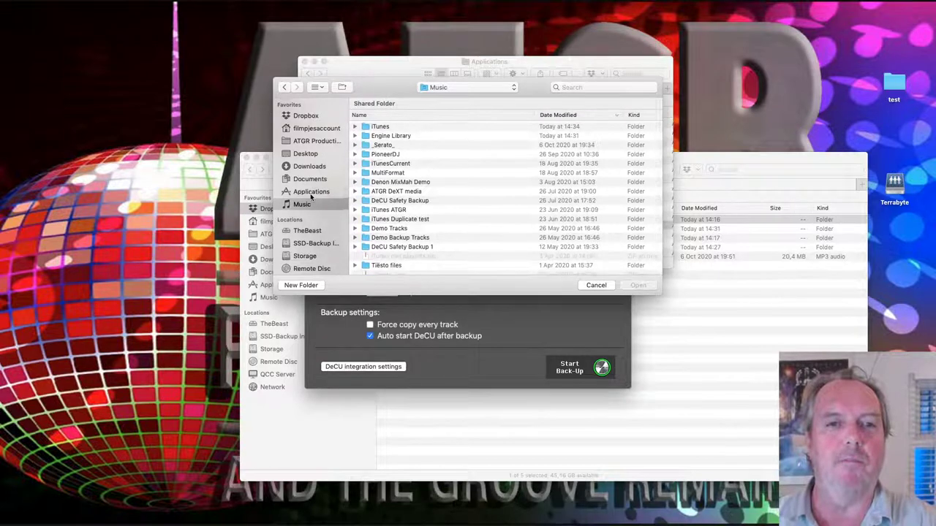
double_click(408, 128)
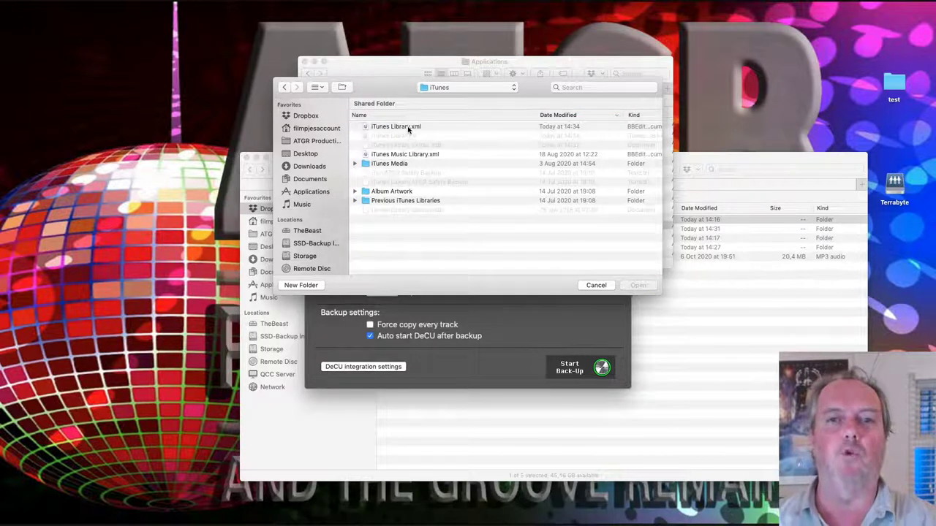
click(410, 128)
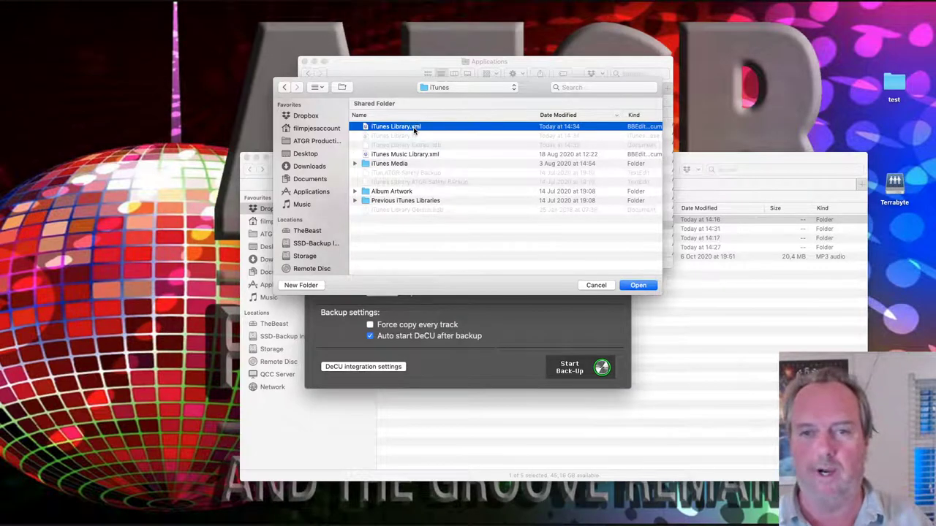
double_click(414, 129)
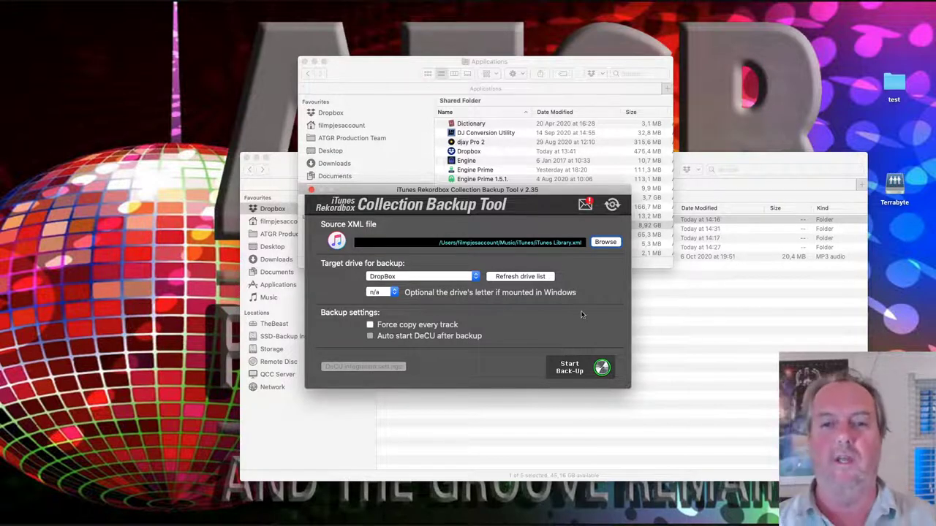
Run the iTunes collection backup and decline viewing the log.
click(590, 366)
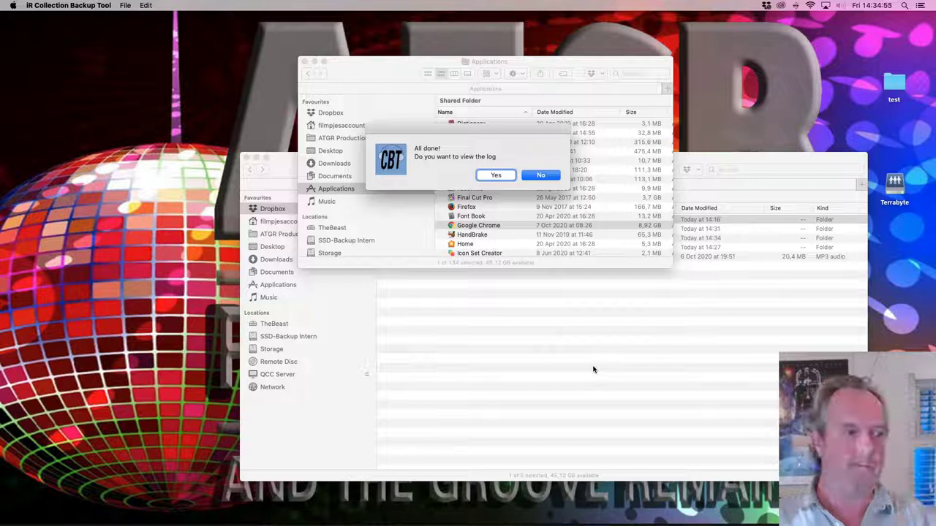
key(Return)
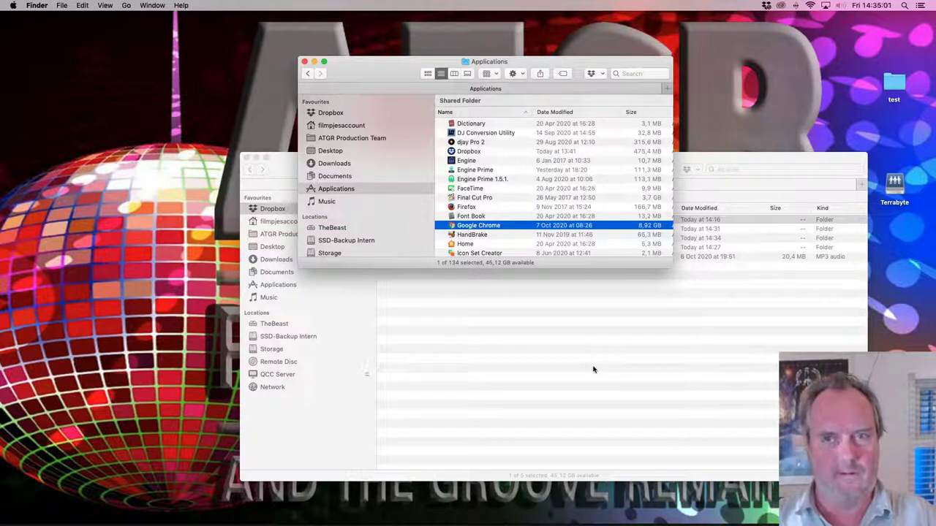
Launch the Denon Conversion Utility, convert the iTunes van SSD and iTunes van Terrabyte playlists, and decline viewing the log.
mouse_move(255, 520)
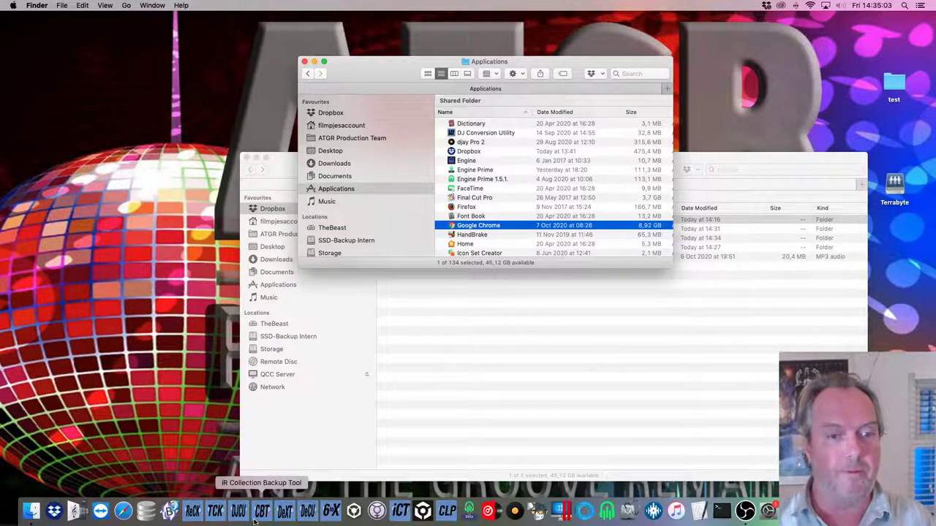
click(307, 514)
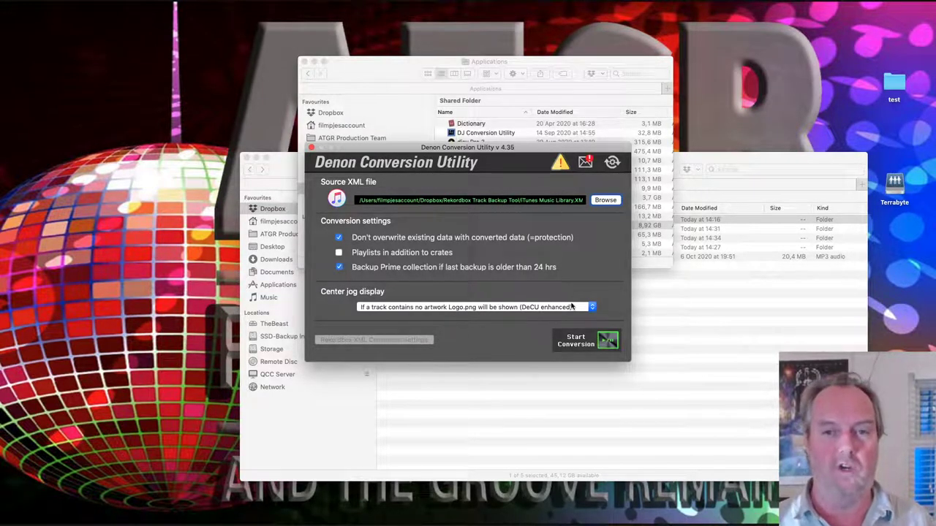
key(super+w)
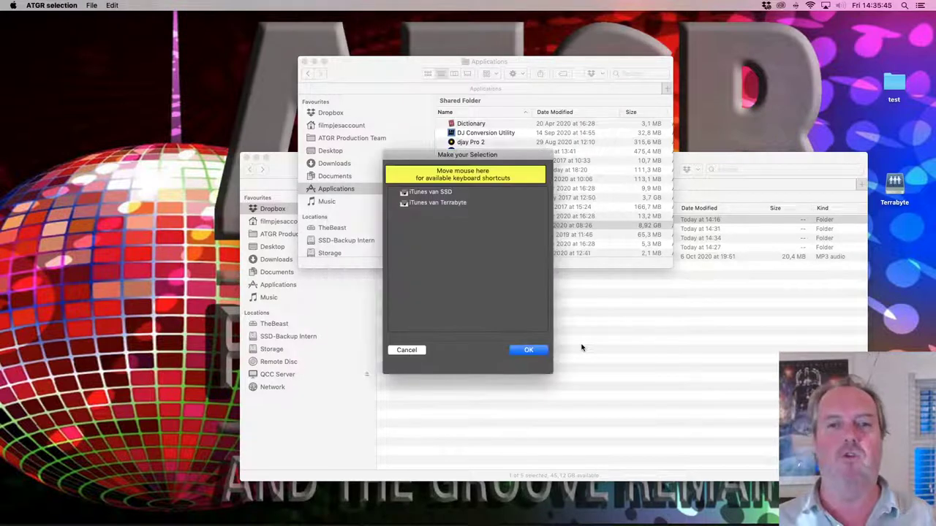
key(super+a)
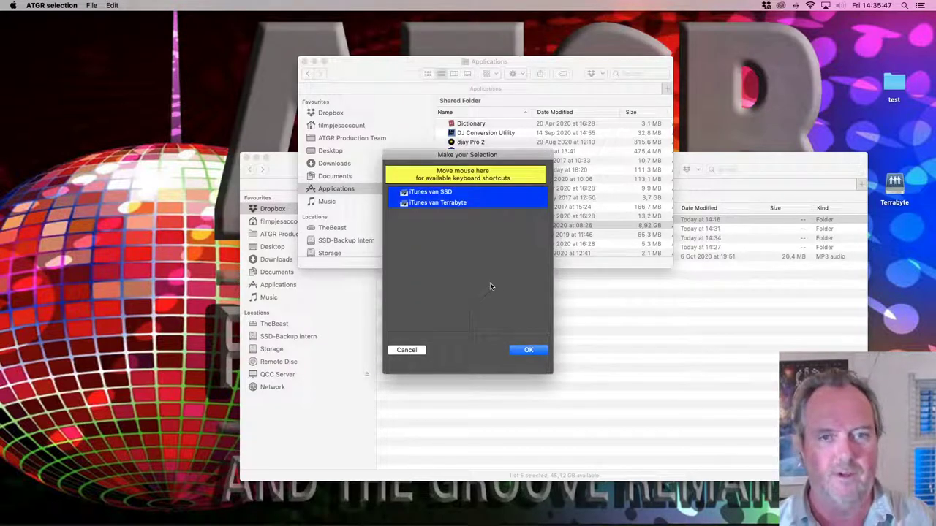
click(530, 353)
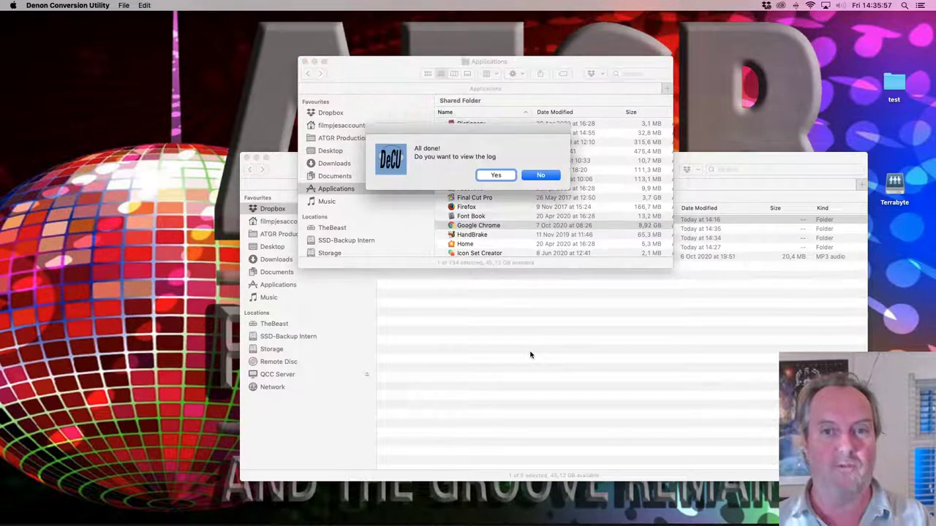
key(Return)
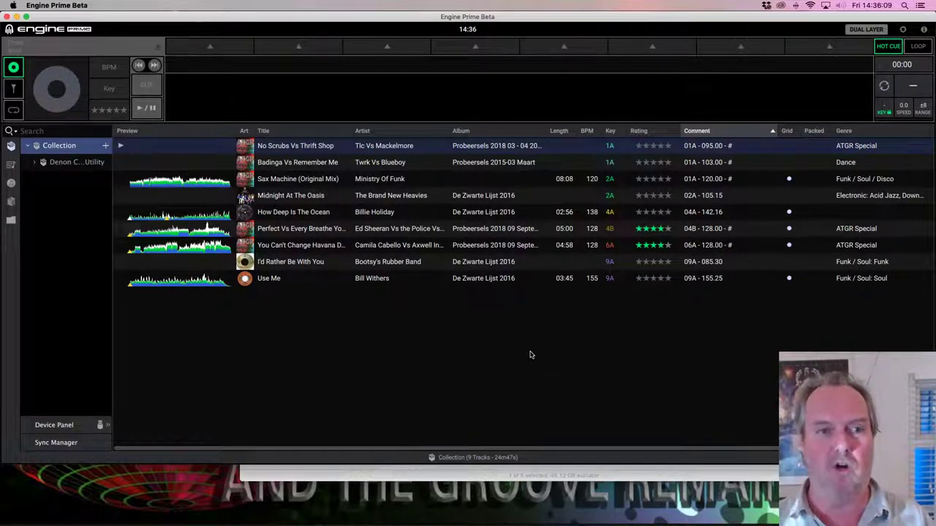
Expand the Denon Conversion Utility crate in Engine Prime, widen the crate list, and examine the converted iTunes playlists and not-analyzed tracks.
key(Down)
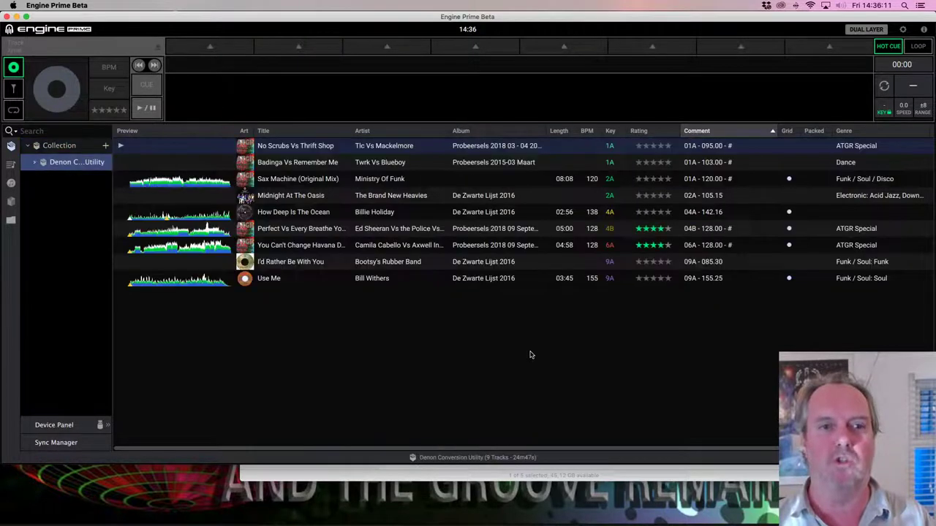
key(Right)
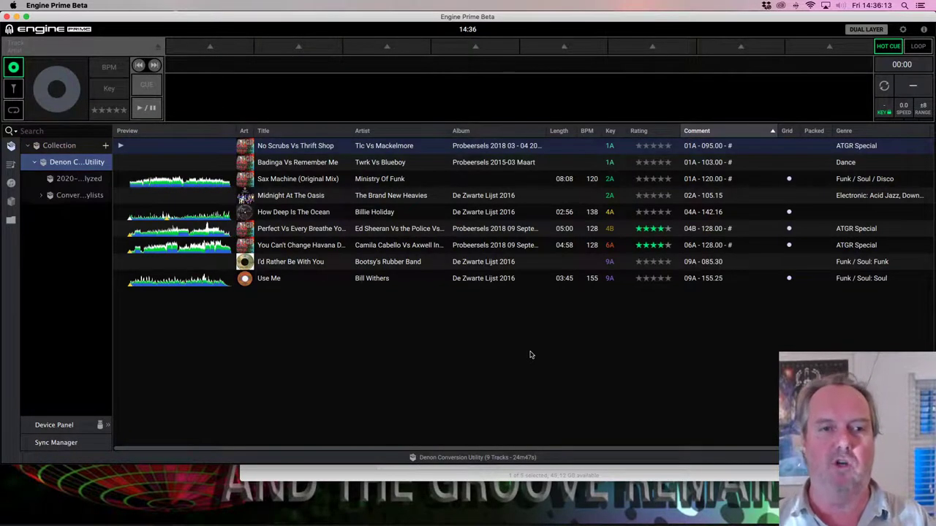
key(Down)
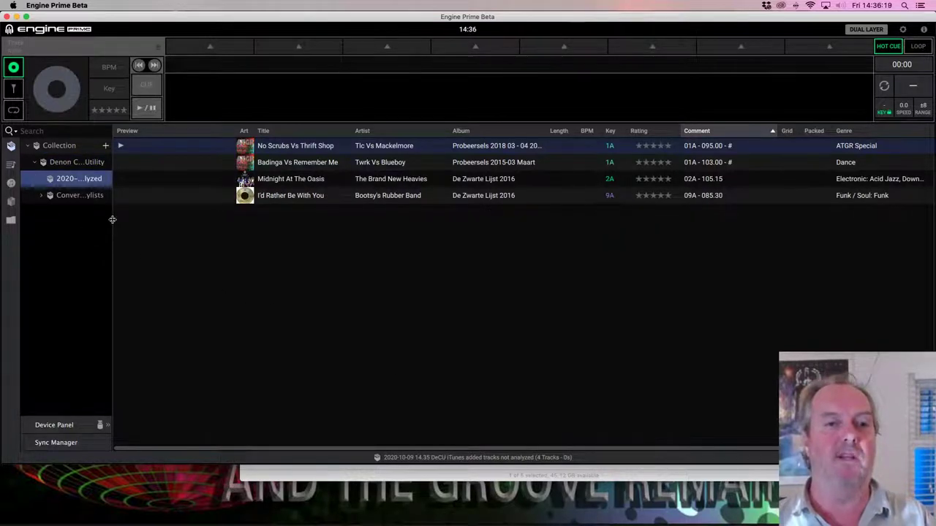
drag(113, 219, 200, 219)
click(88, 195)
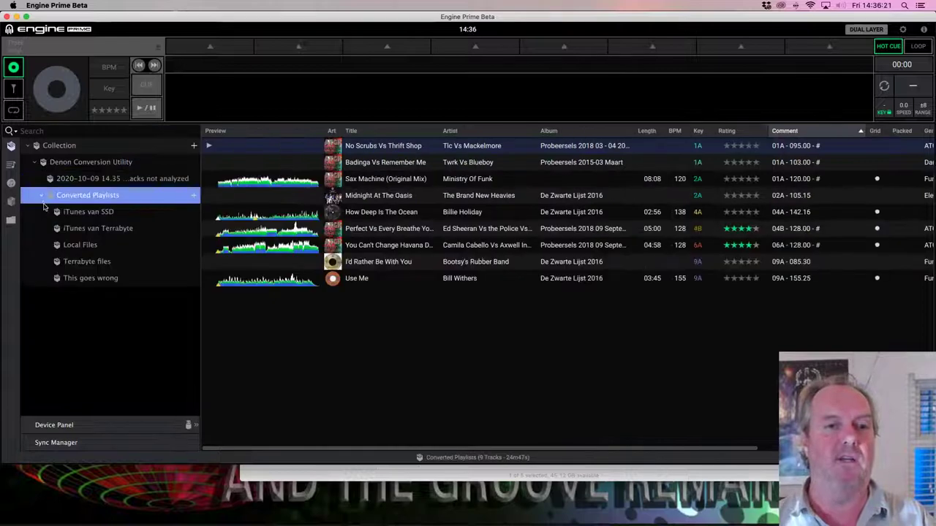
click(77, 228)
key(Up)
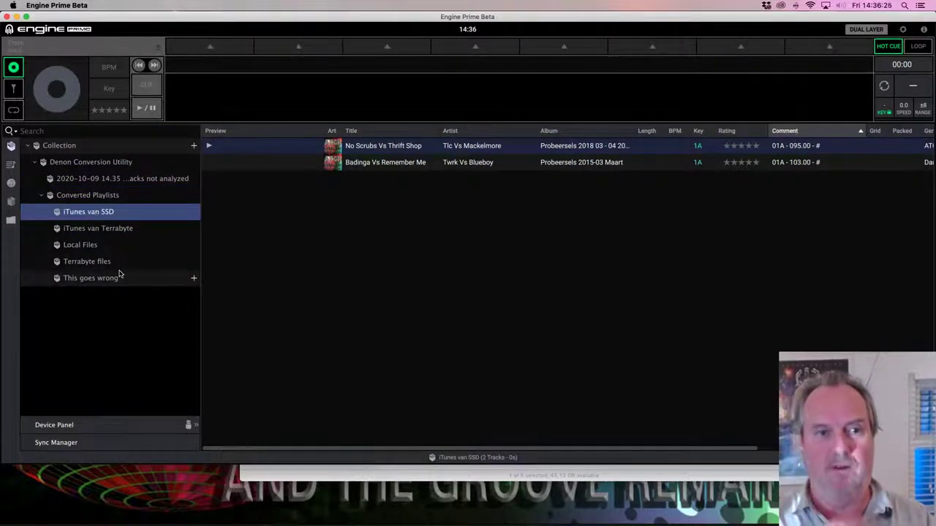
click(154, 179)
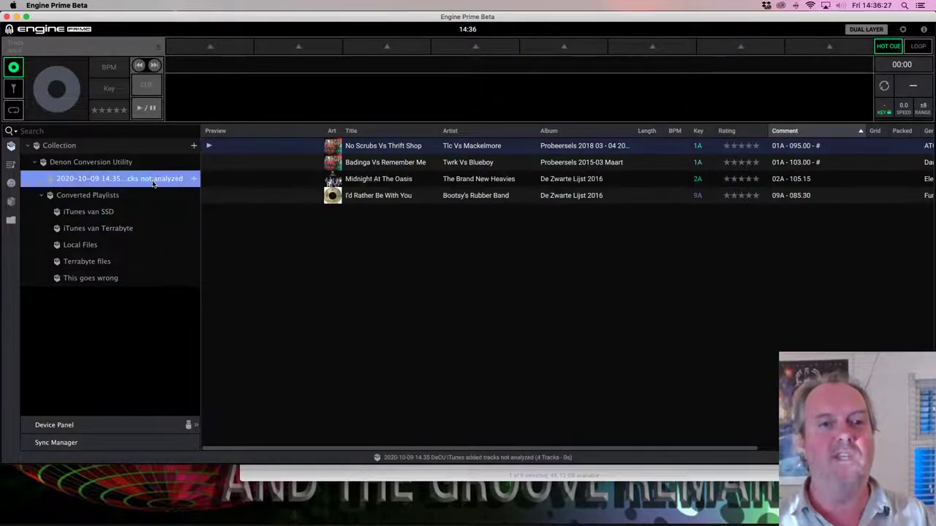
Analyze all tracks in the DeCU iTunes added tracks not analyzed crate, and quit Engine Prime without backing up on exit.
drag(200, 251, 362, 253)
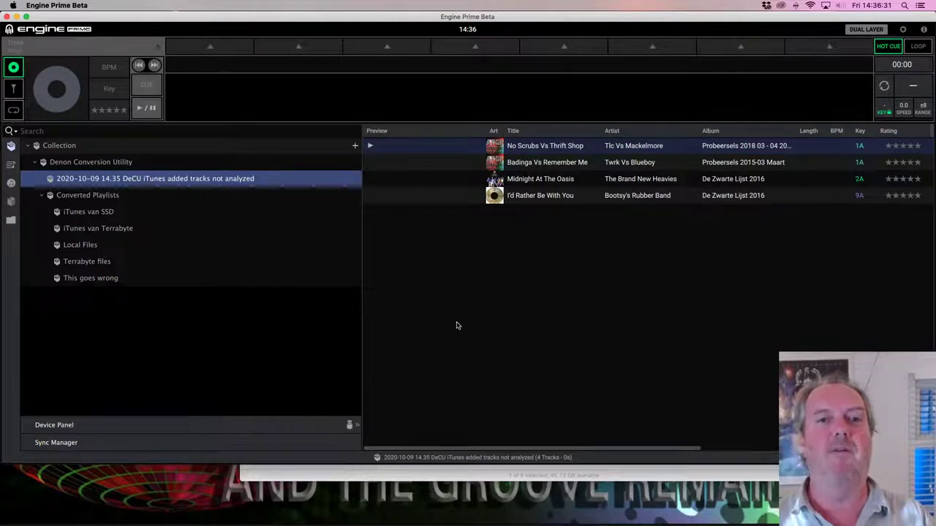
click(491, 317)
key(super+a)
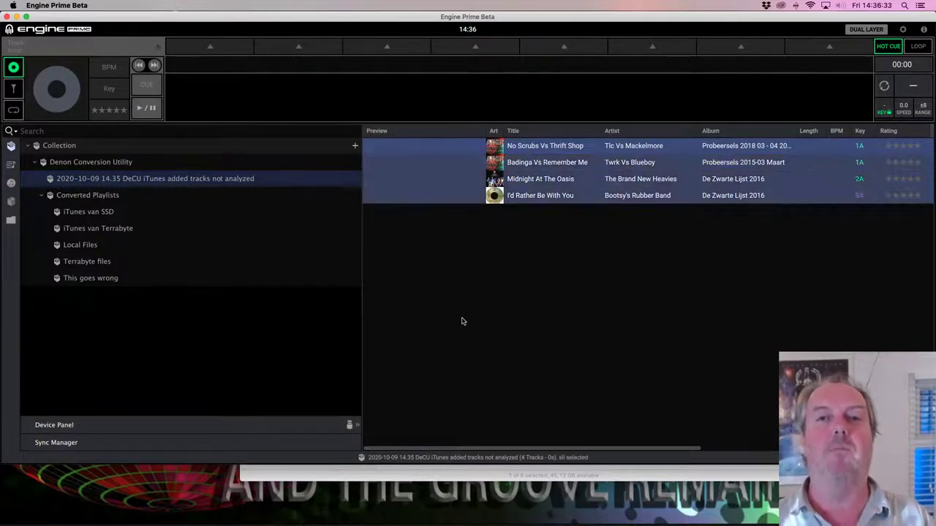
right_click(552, 177)
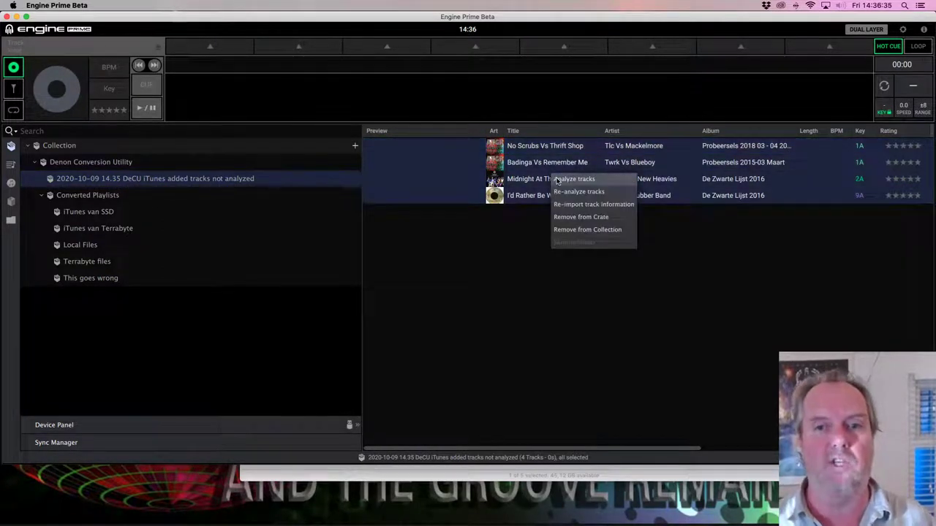
click(557, 180)
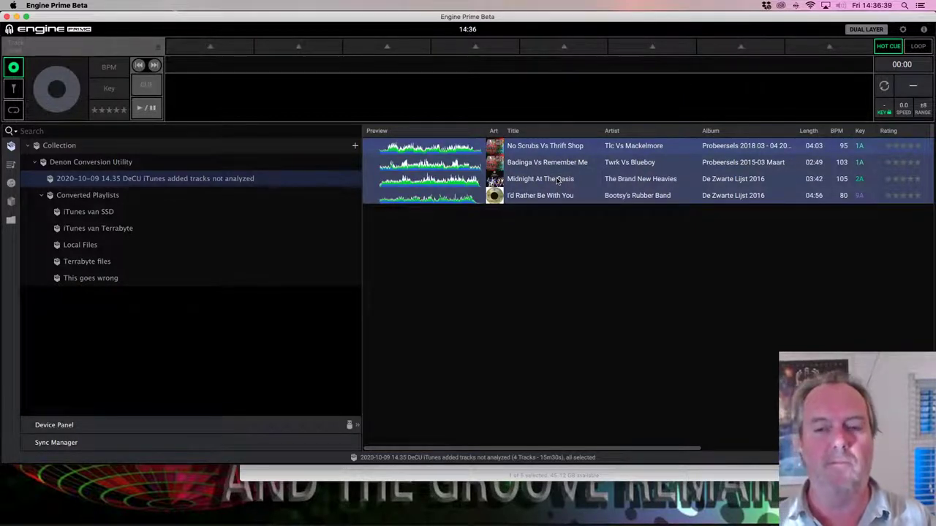
key(super+q)
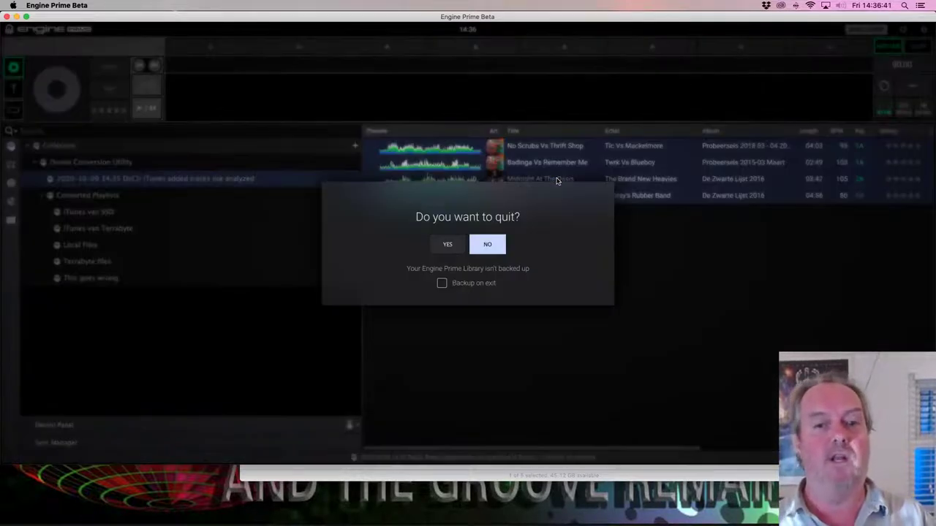
click(445, 246)
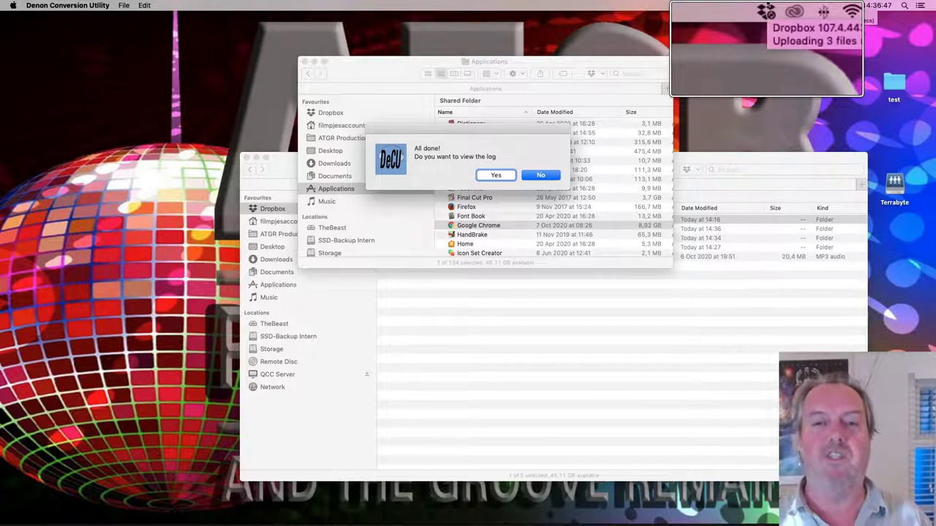
Decline viewing the Denon Conversion Utility log and close the open Finder windows.
click(550, 177)
key(super+w)
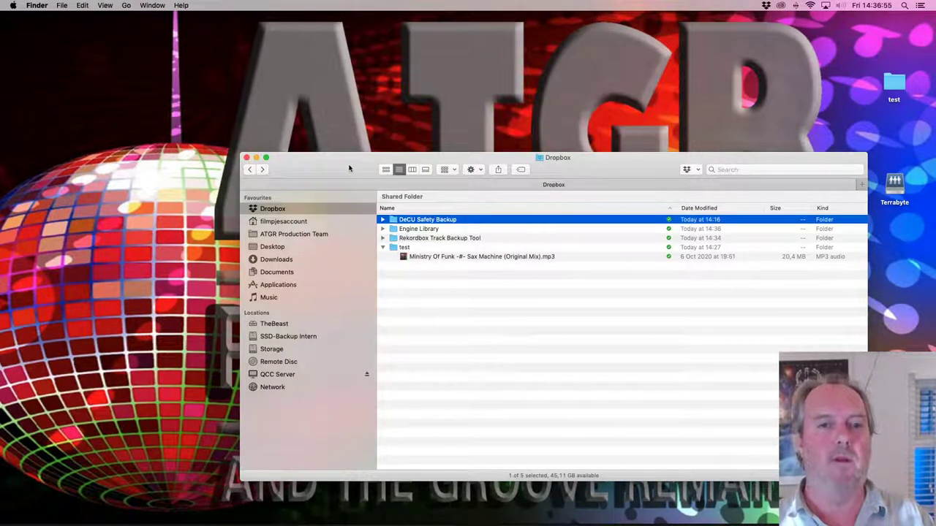
key(super+w)
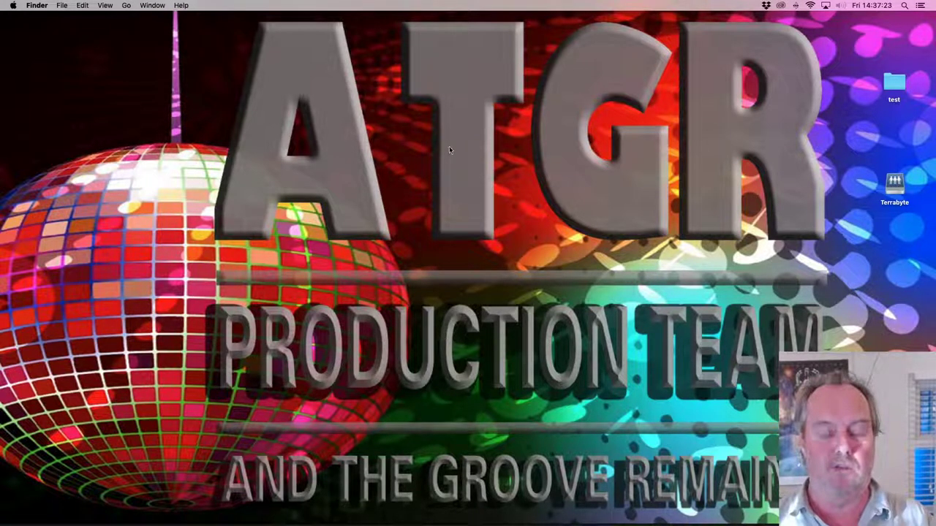
Examine the backed-up tracks in Dropbox's Engine Library Music folder, expanding Zwarte Lijst under Volumes/Terrabyte, and close the window.
key(super+n)
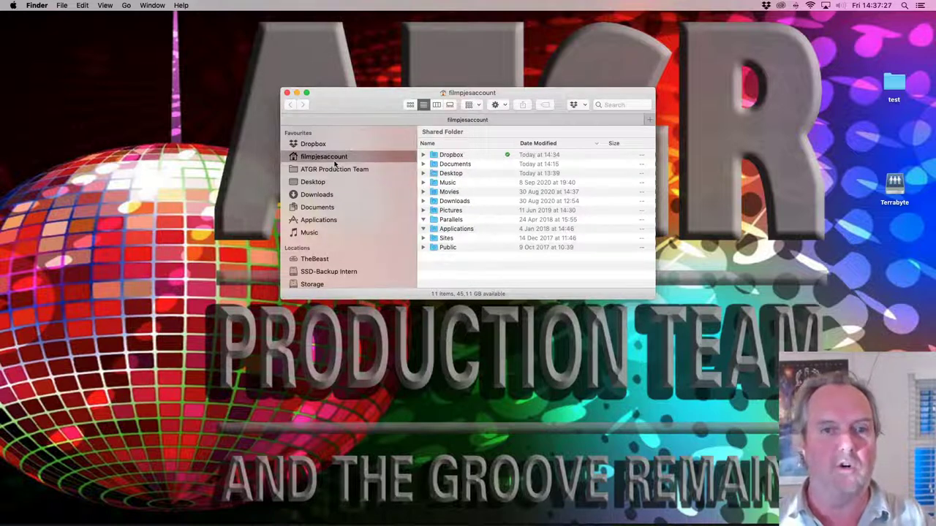
click(328, 145)
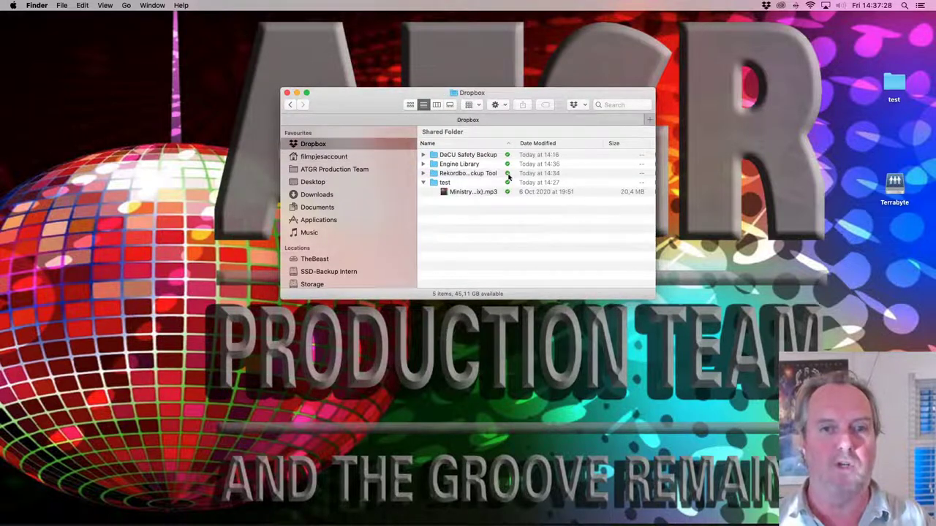
click(457, 167)
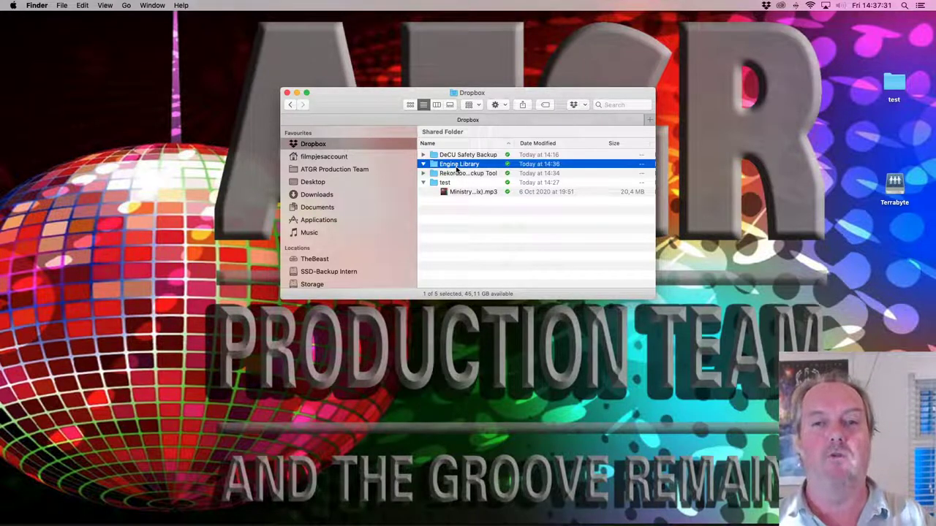
key(Down)
key(Down)
key(Down)
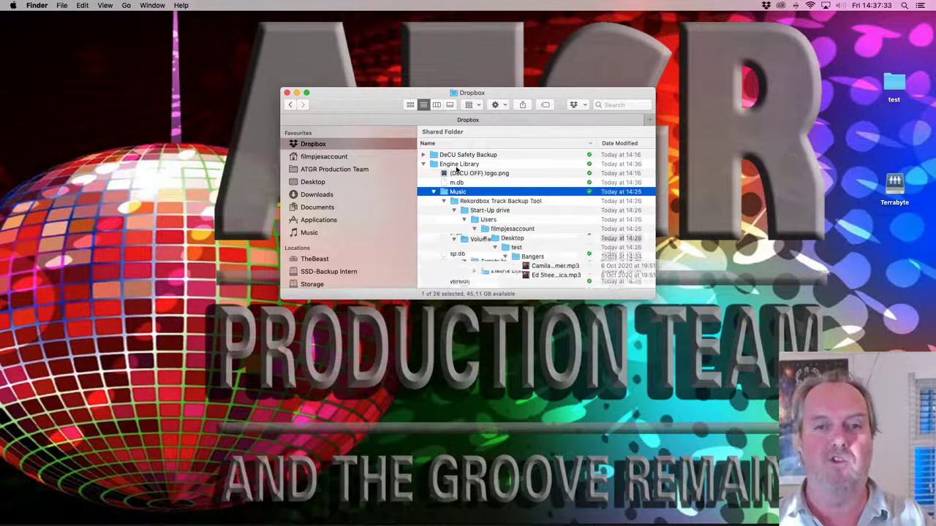
scroll(456, 170, down, 3)
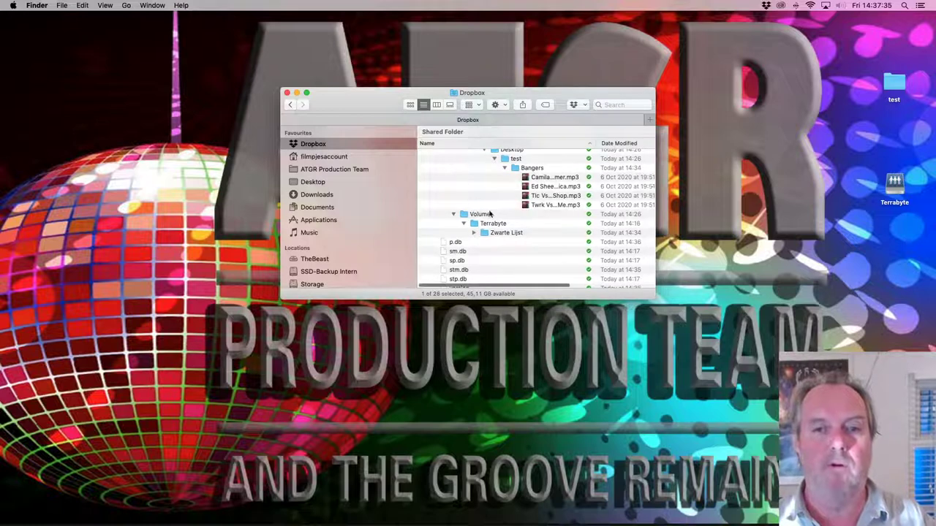
click(501, 233)
key(Right)
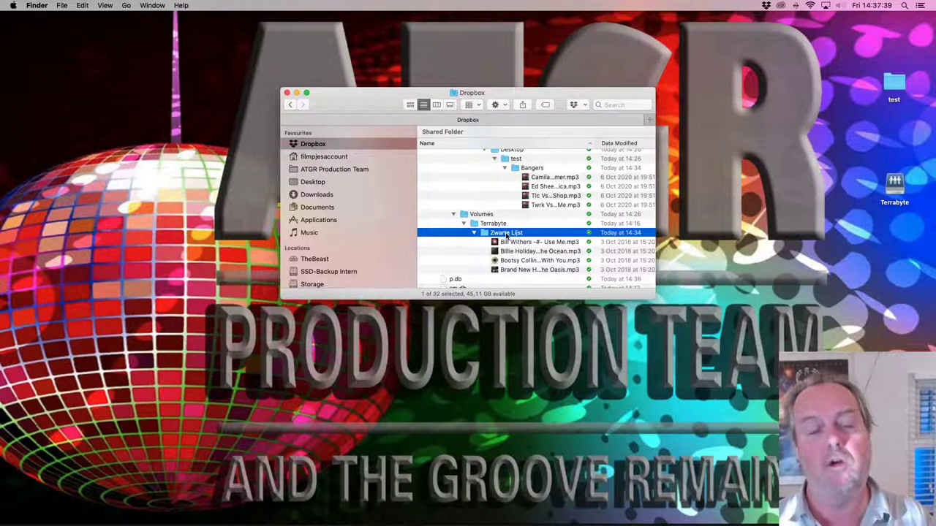
key(super+w)
Locate Engine Prime in the Applications folder, launch it, and close the Finder window.
mouse_move(468, 516)
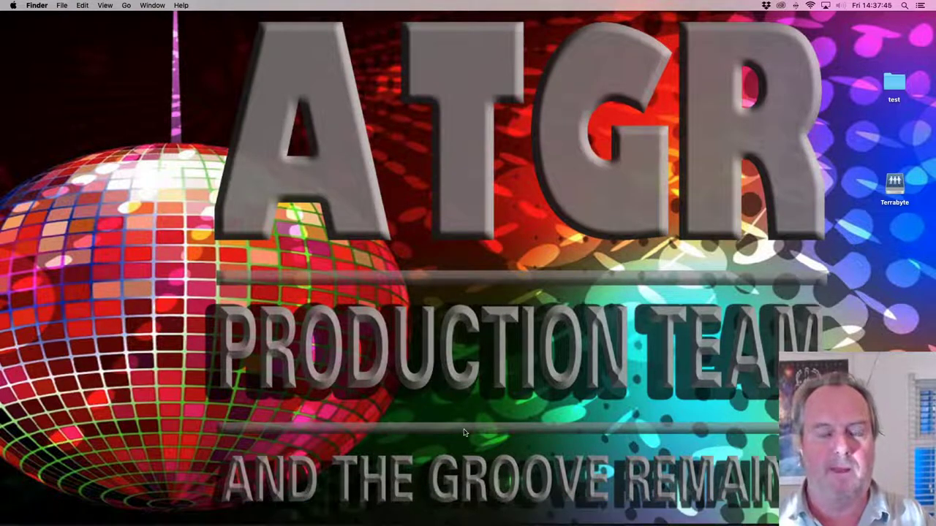
key(super+n)
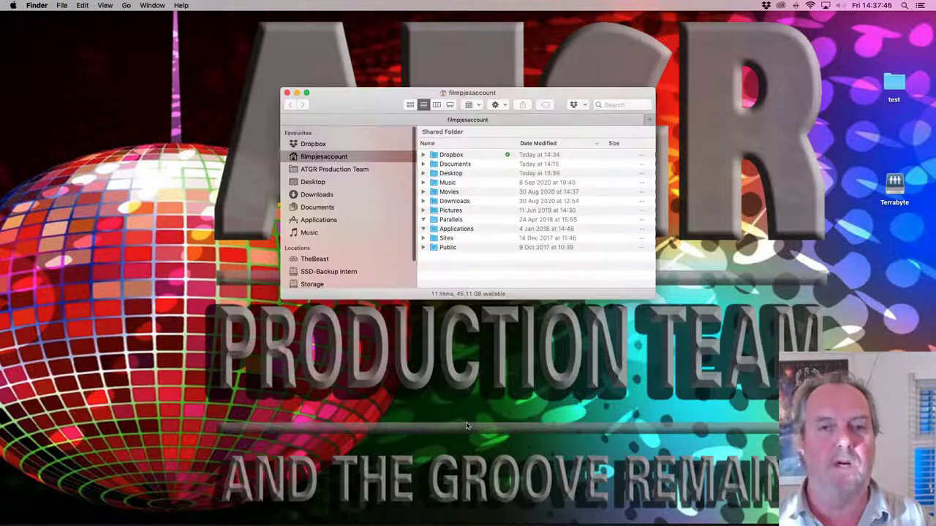
click(322, 220)
click(448, 192)
click(462, 202)
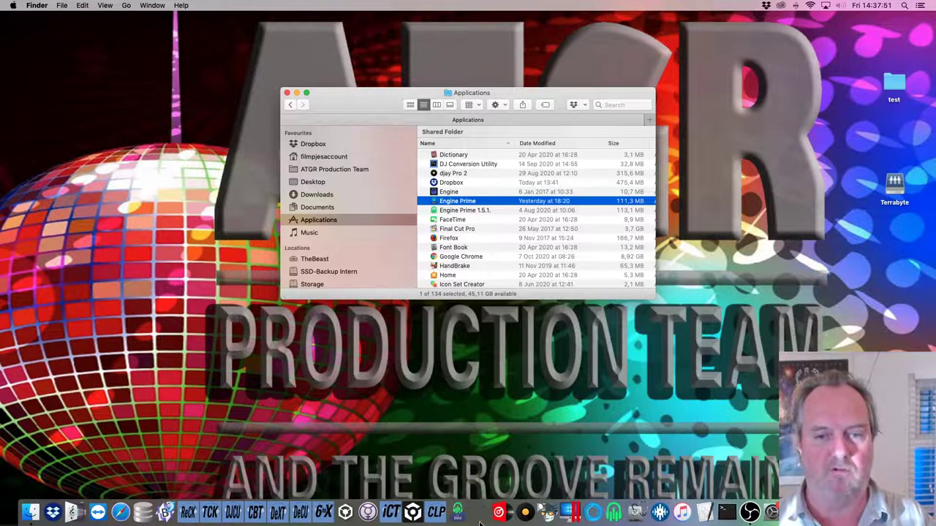
click(472, 516)
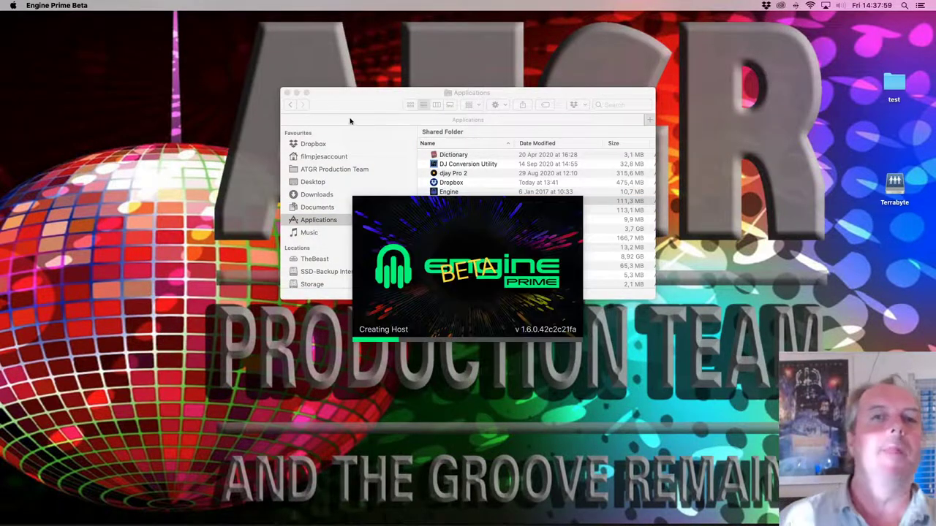
click(286, 93)
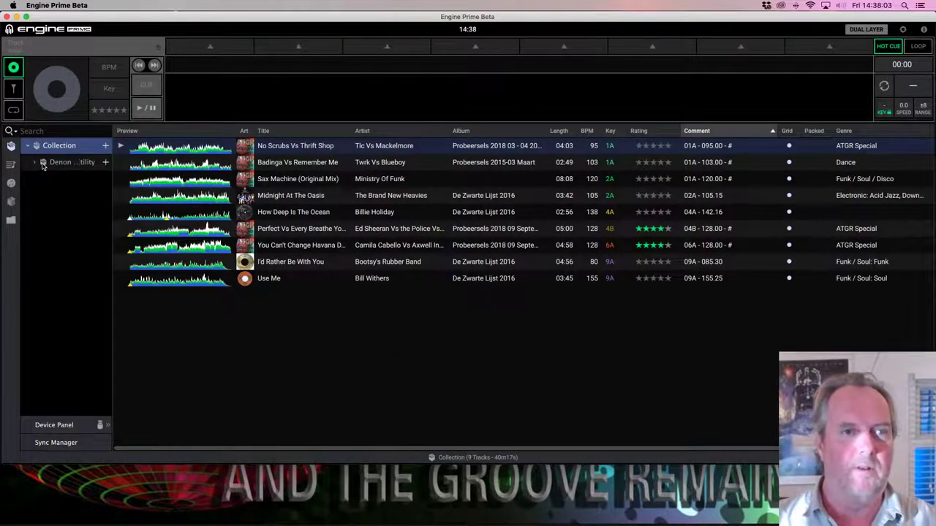
Widen the crate list, review the Converted Playlists crate inside Denon Conversion Utility, and quit Engine Prime without a backup.
drag(114, 178, 209, 177)
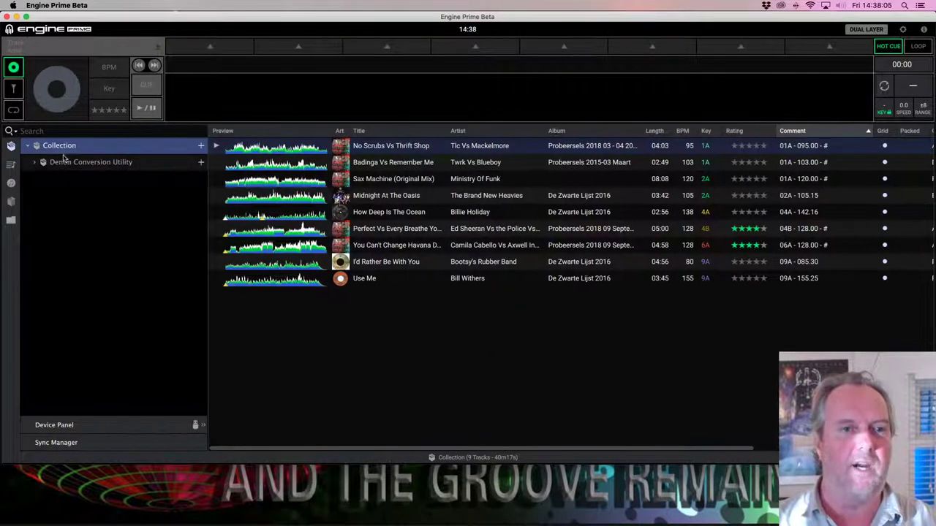
click(35, 162)
click(44, 195)
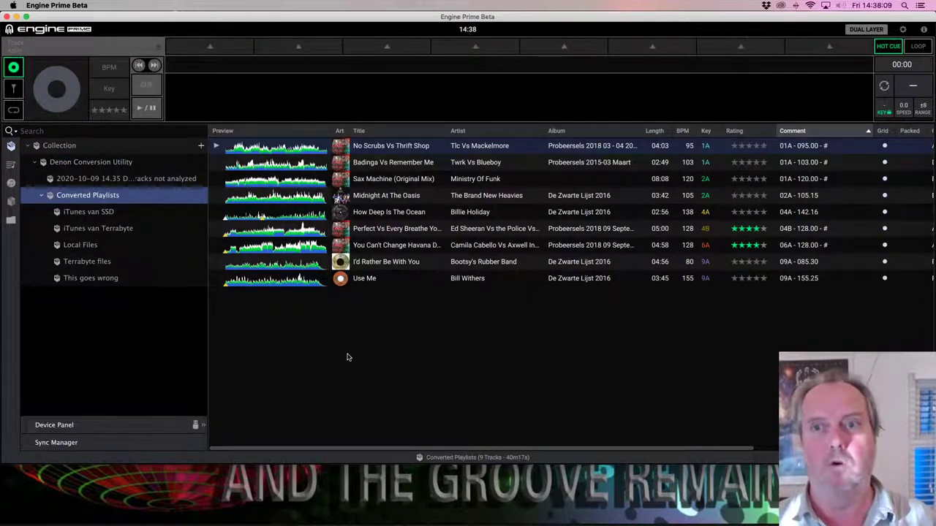
key(super+q)
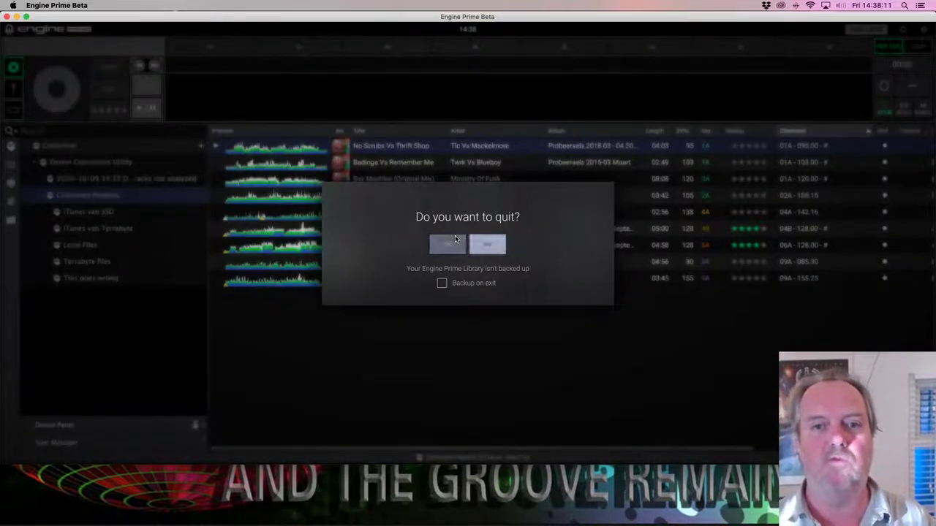
click(455, 238)
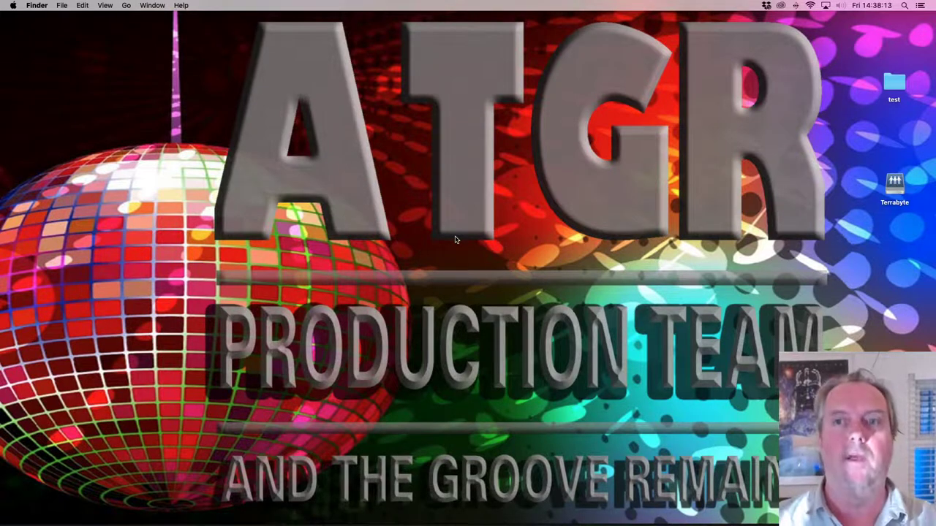
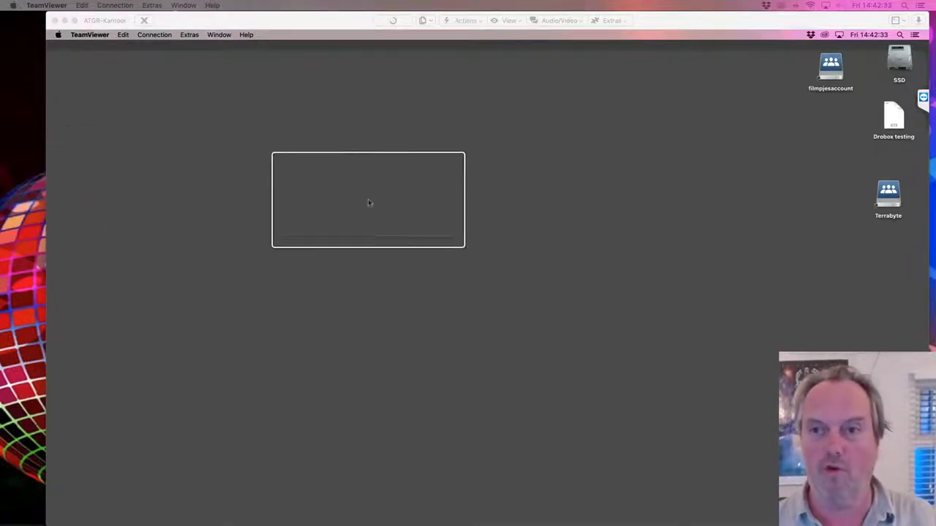
On the remote ATGR-Kantoor Mac in TeamViewer, open the Dropbox folder in Finder and expand Rekordbox Track Backup Tool.
click(790, 52)
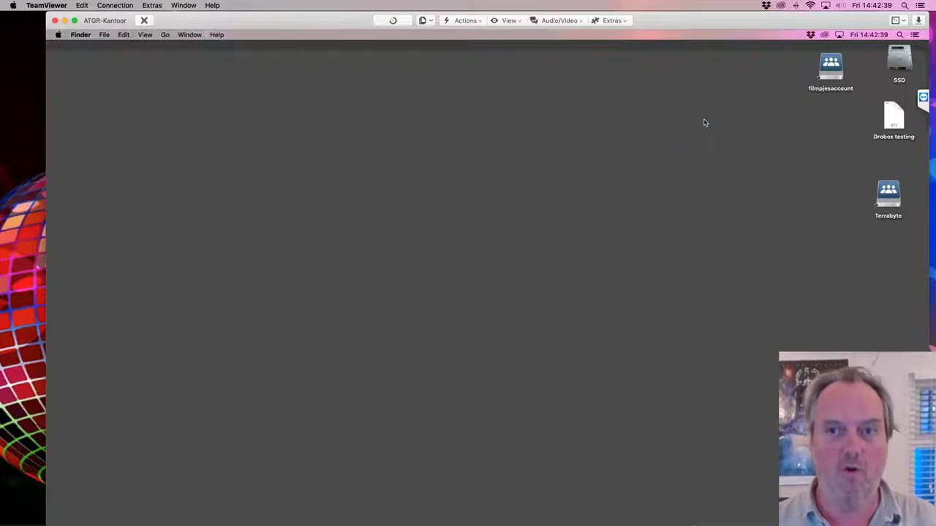
key(super+n)
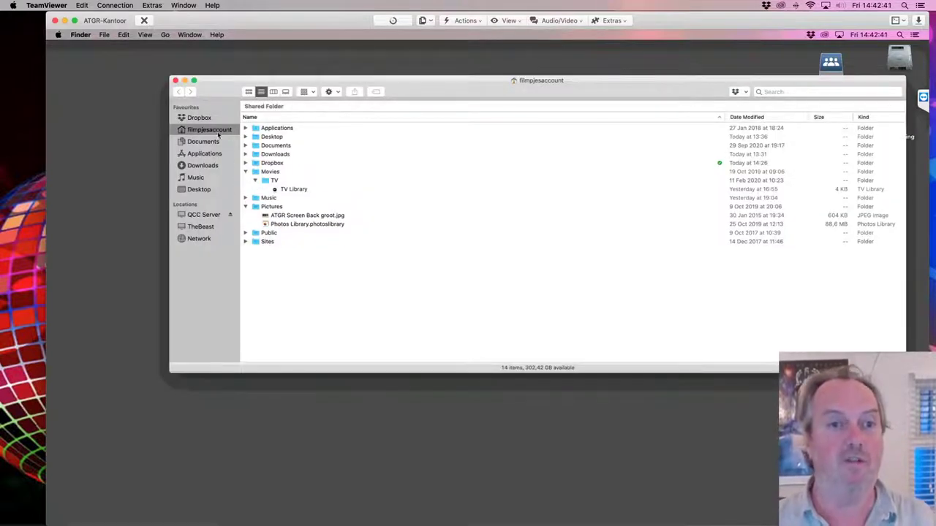
click(209, 118)
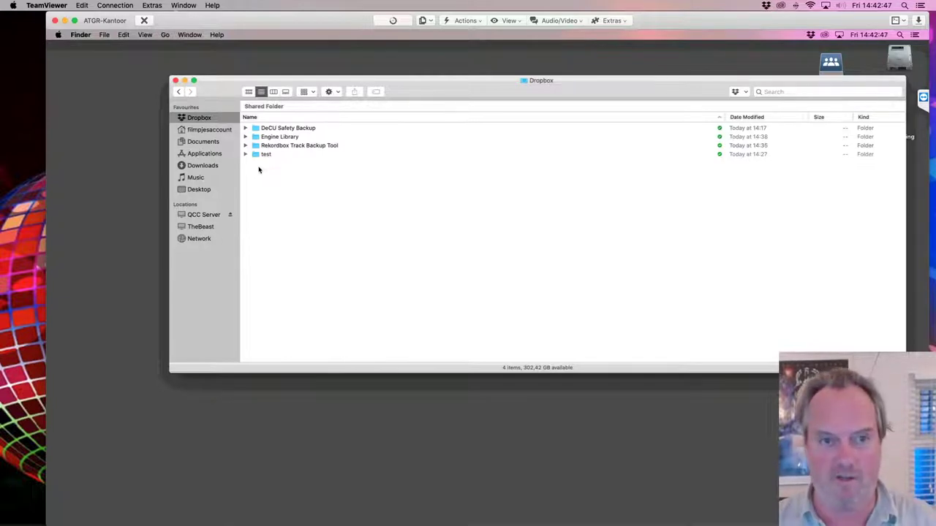
click(277, 146)
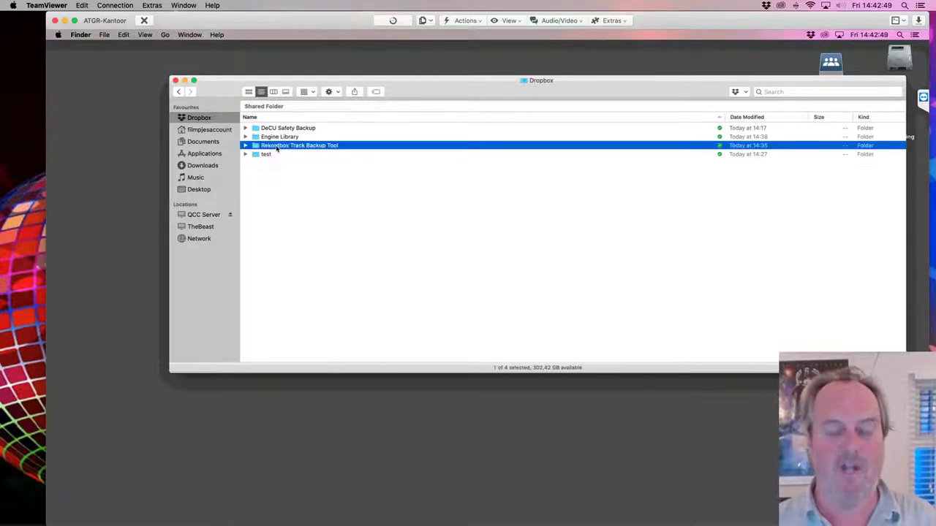
key(Right)
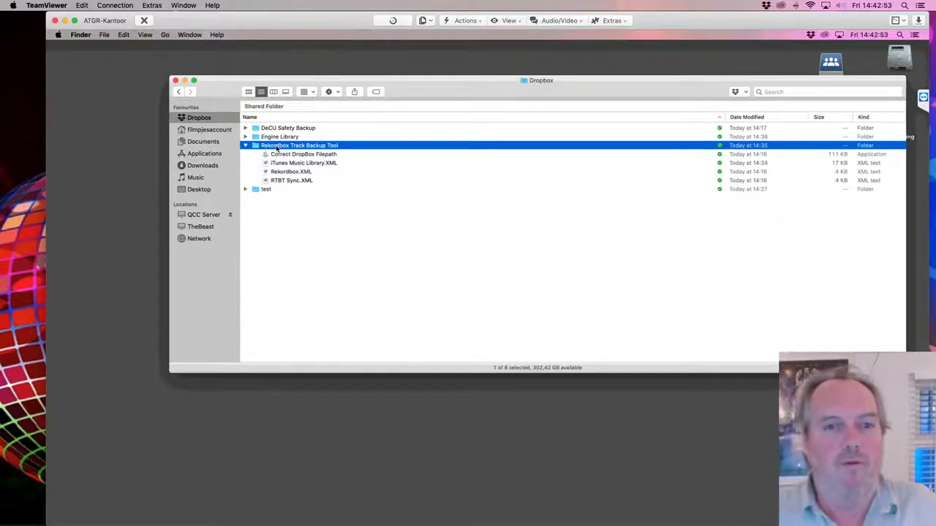
Review the Rekordbox.XML, RTBT Sync.XML and iTunes Music Library.XML files in the Rekordbox Track Backup Tool folder.
click(296, 171)
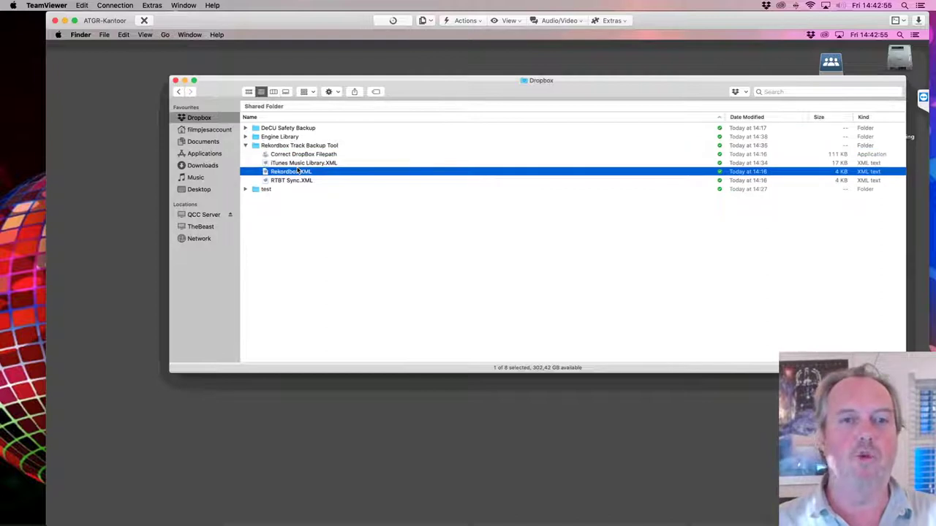
key(Up)
key(Down)
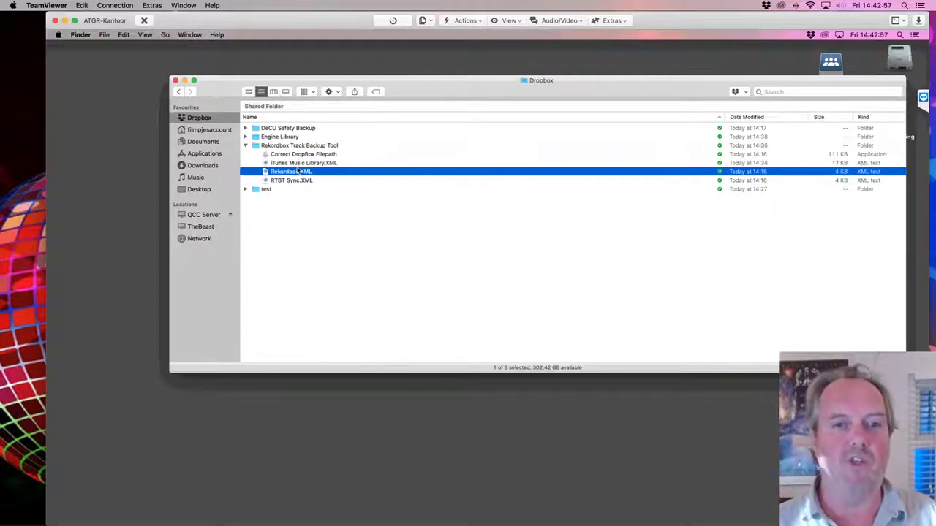
key(Down)
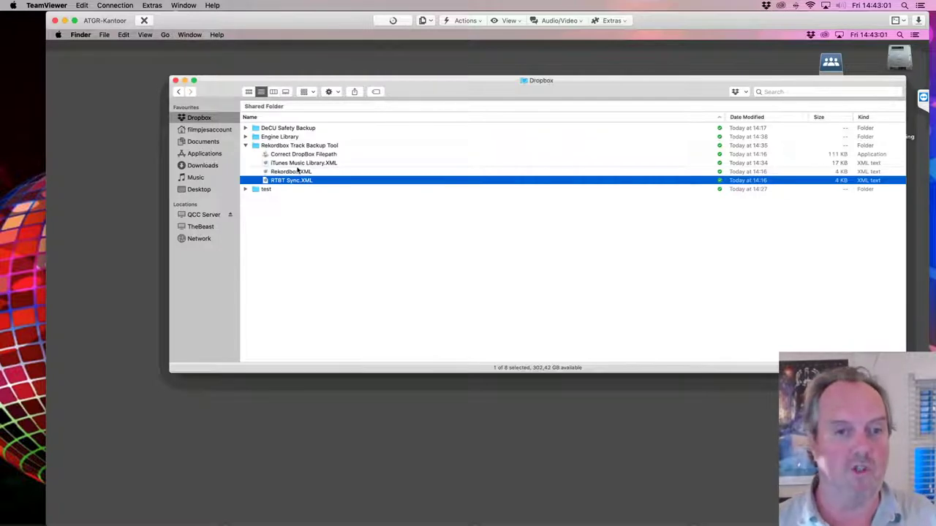
key(Up)
key(Up)
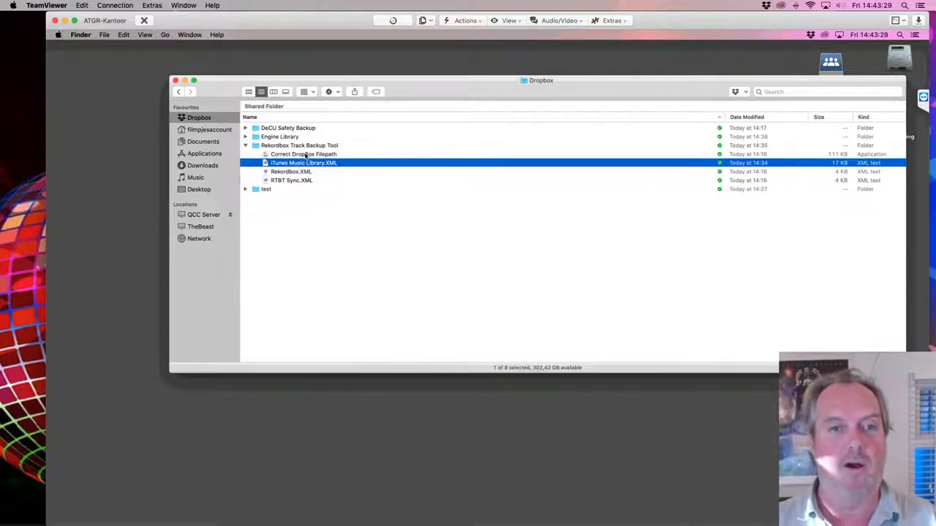
Run the Correct DropBox Filepath application from the Rekordbox Track Backup Tool folder and allow it to control Finder.
click(303, 154)
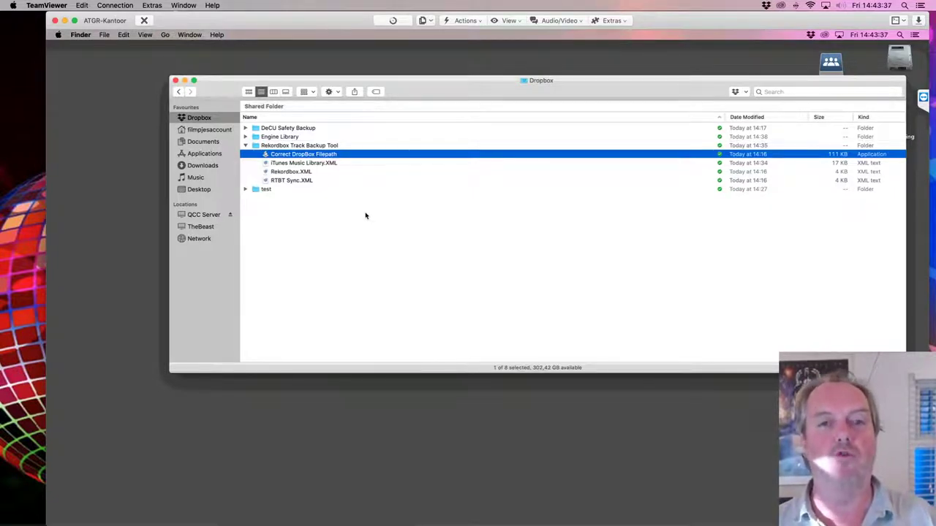
key(super+o)
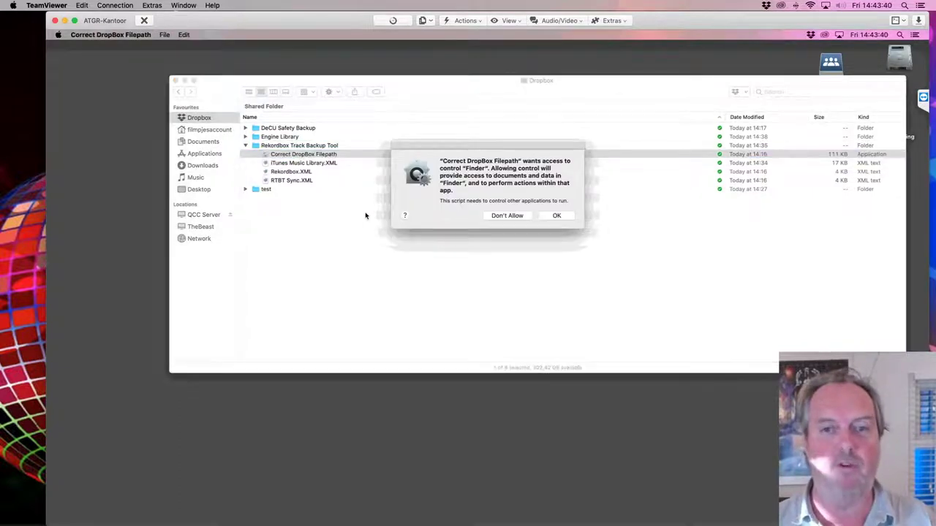
click(564, 217)
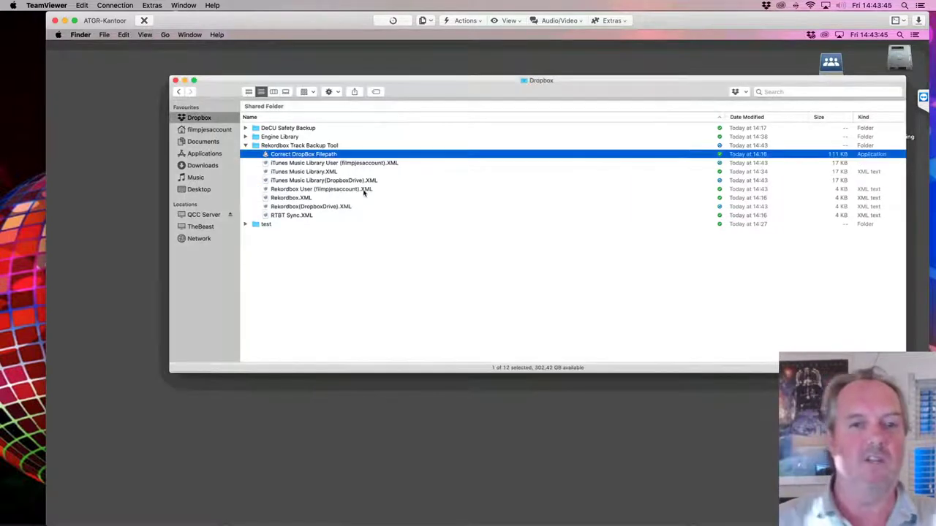
Review the user-specific and DropboxDrive versions of the iTunes Music Library and Rekordbox XML files.
click(355, 164)
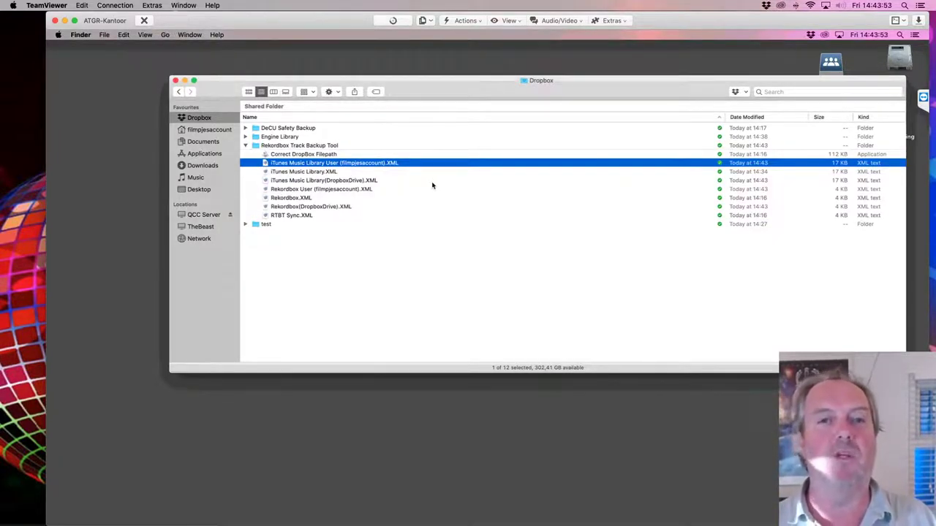
key(Down)
key(Down)
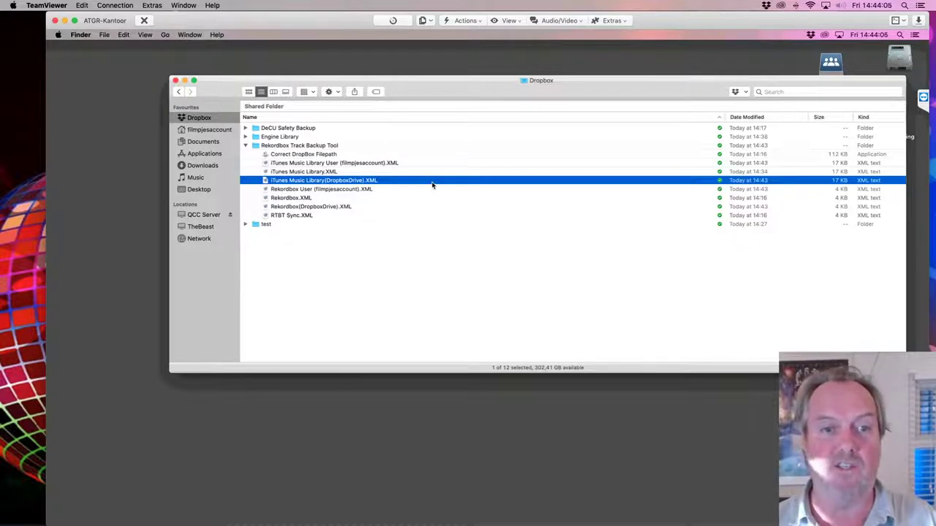
key(Down)
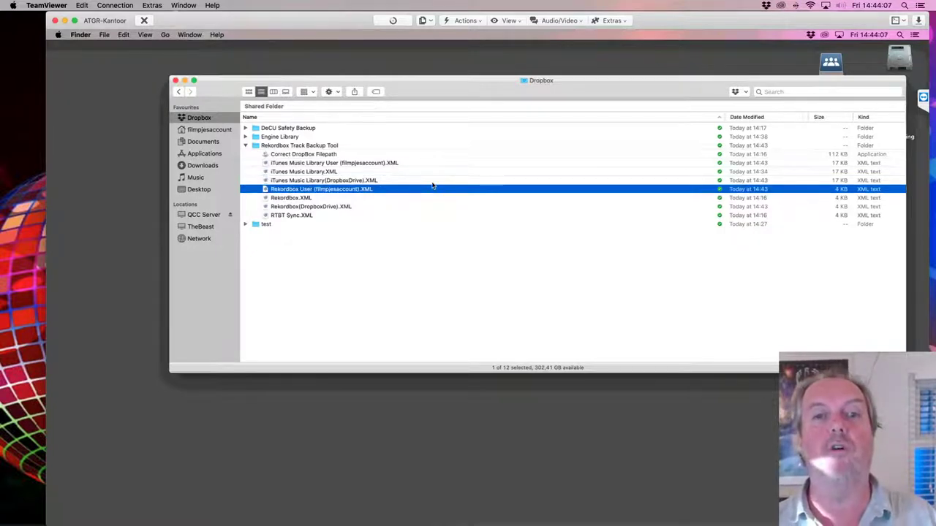
key(Down)
key(Down)
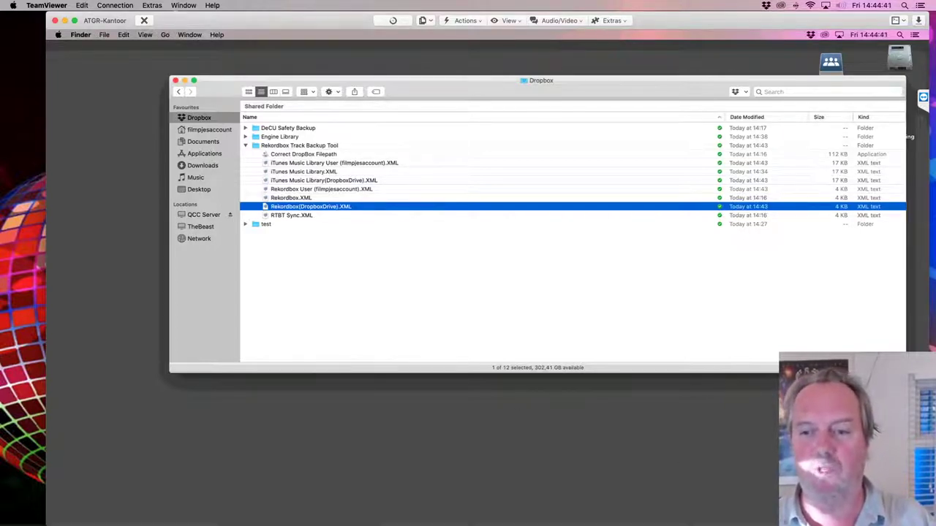
Launch rekordbox on the remote Mac and open its preferences.
click(324, 322)
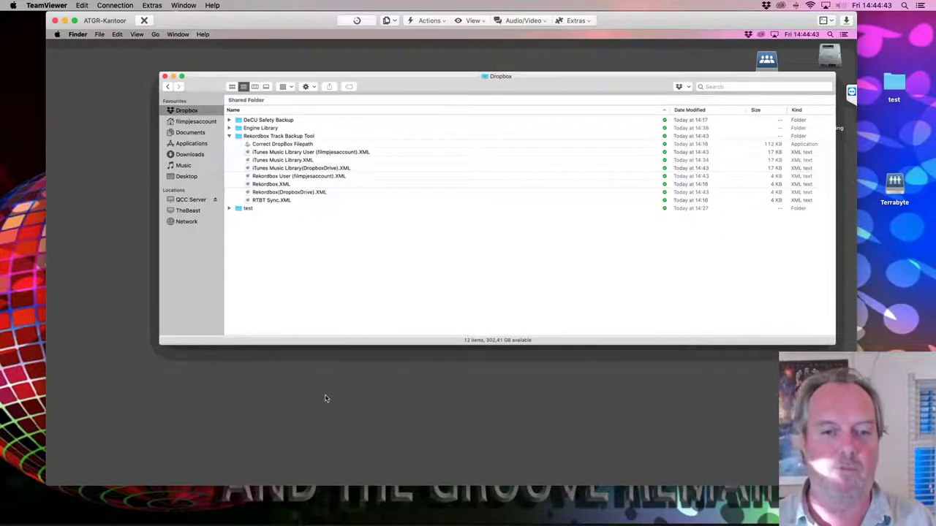
mouse_move(325, 469)
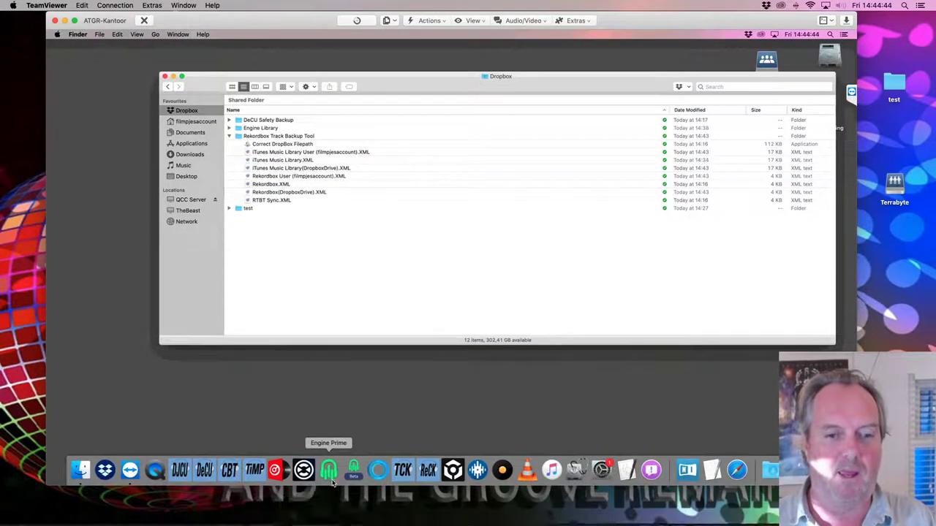
click(452, 469)
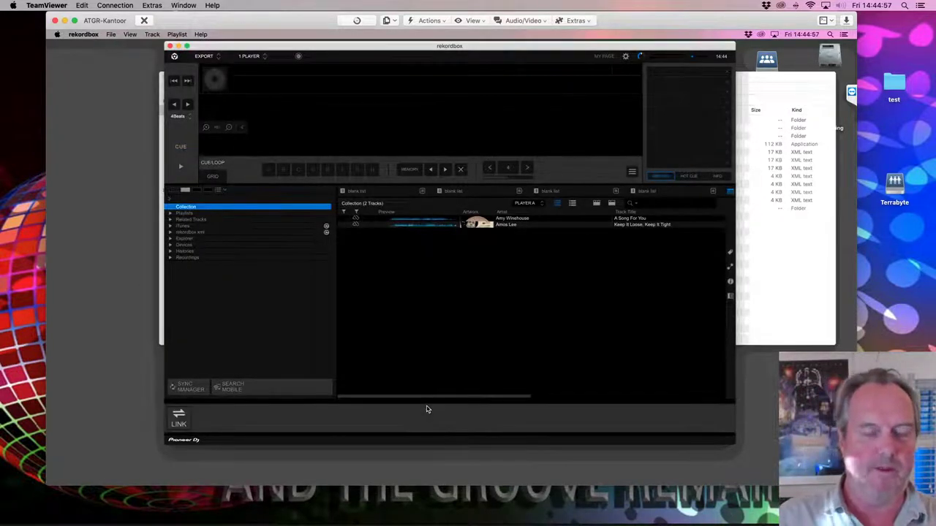
click(94, 34)
click(89, 57)
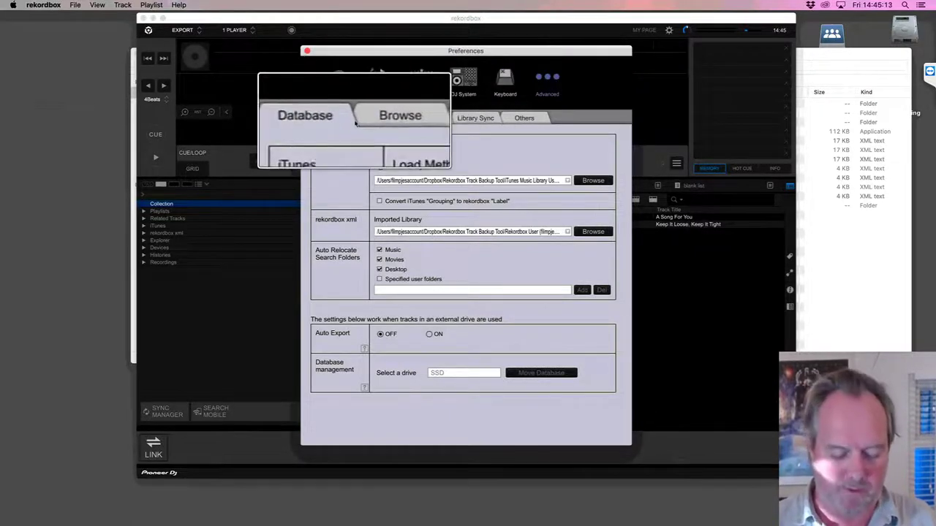
Set the iTunes library file to iTunes Music Library User (filmpjesaccount).XML from the Rekordbox Track Backup Tool folder.
click(599, 182)
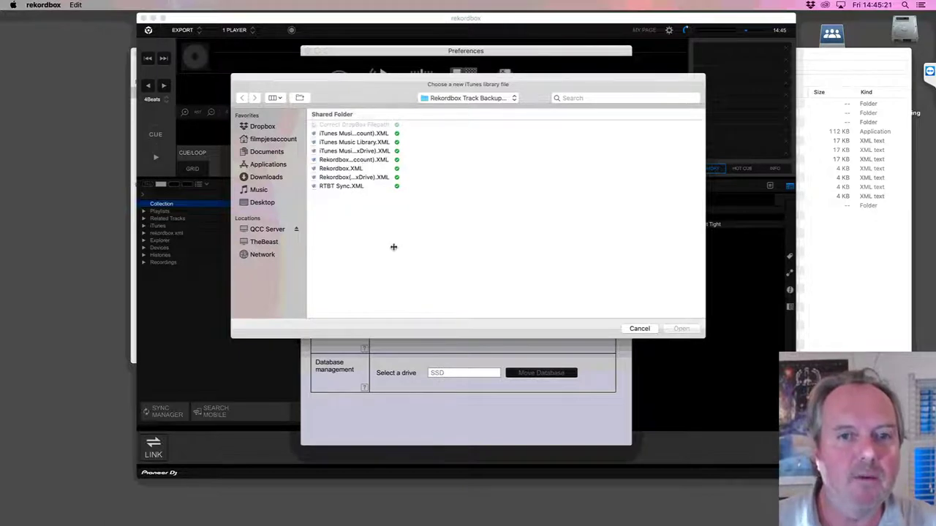
click(364, 136)
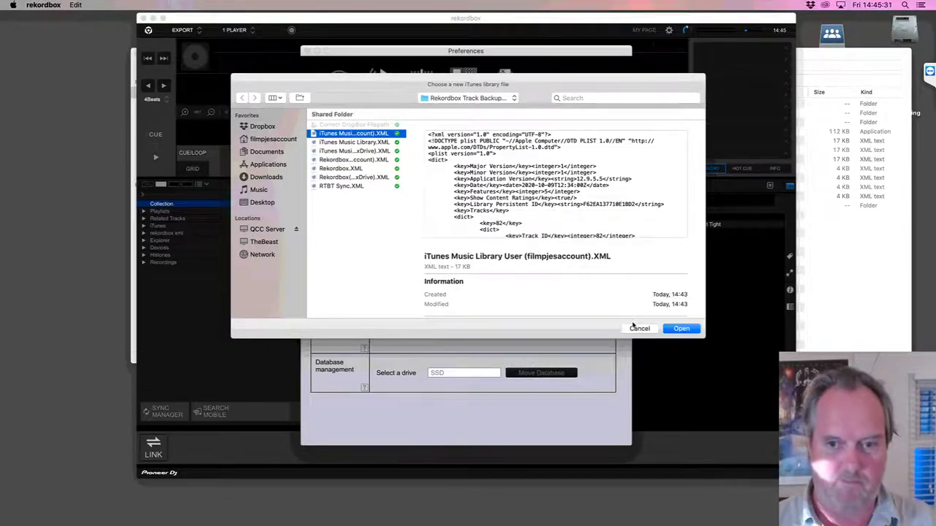
click(680, 329)
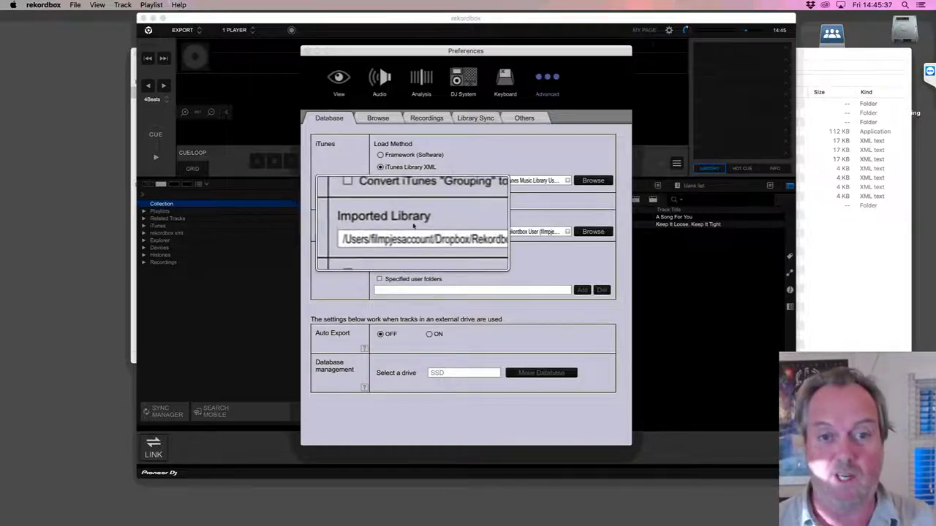
Set the rekordbox xml imported library to Rekordbox User (filmpjesaccount).XML and close the preferences.
click(598, 231)
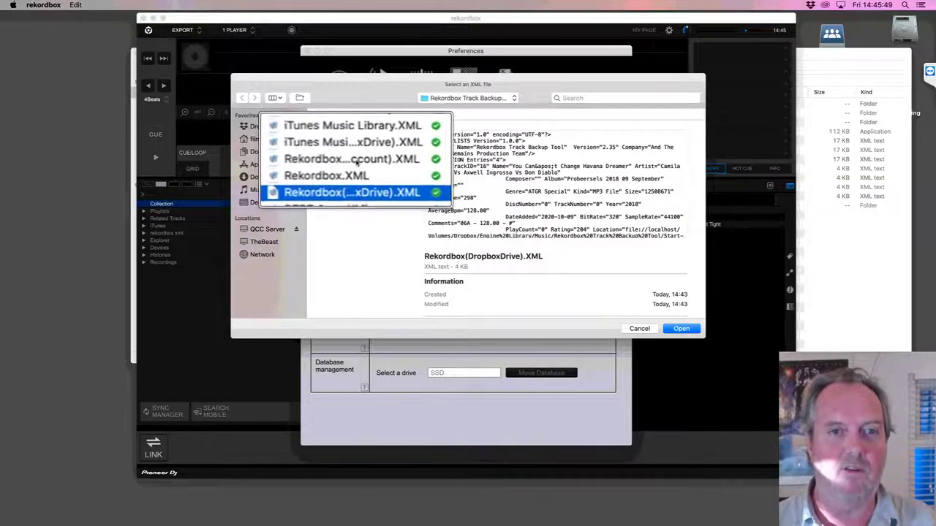
click(353, 159)
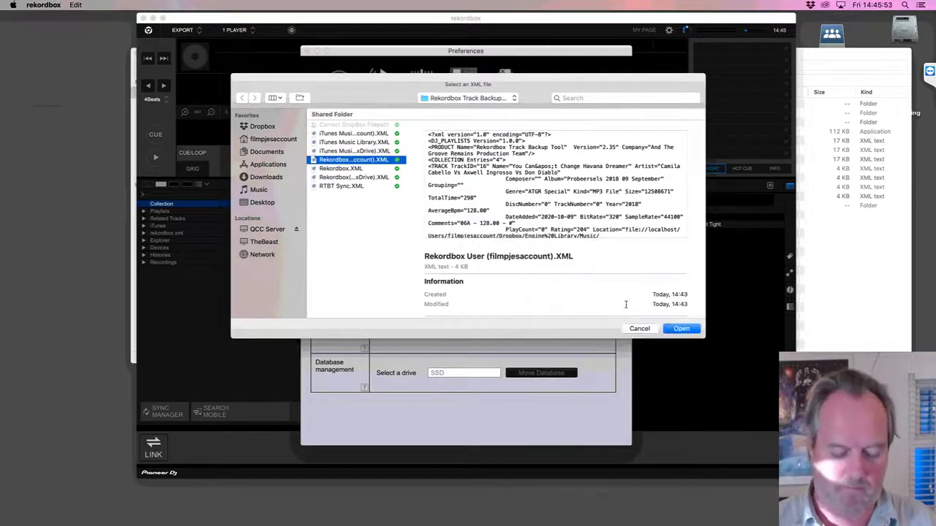
click(687, 330)
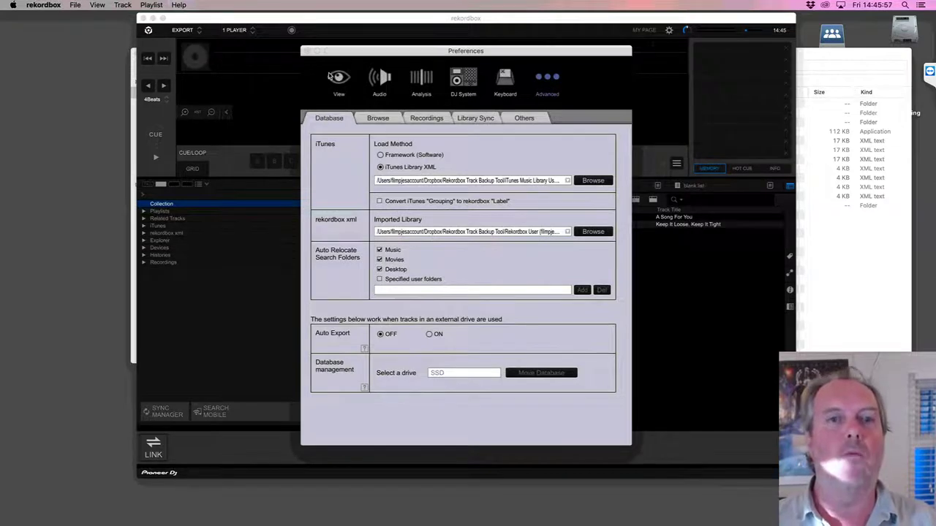
click(307, 52)
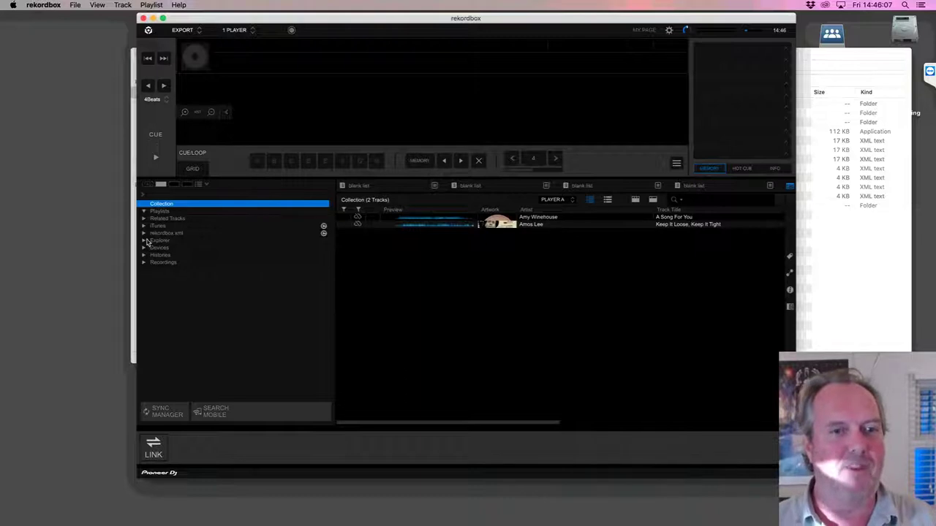
Expand the rekordbox xml playlists, browse Local Files and Terrabyte files, and load How Deep Is The Ocean into the player.
click(144, 233)
click(190, 256)
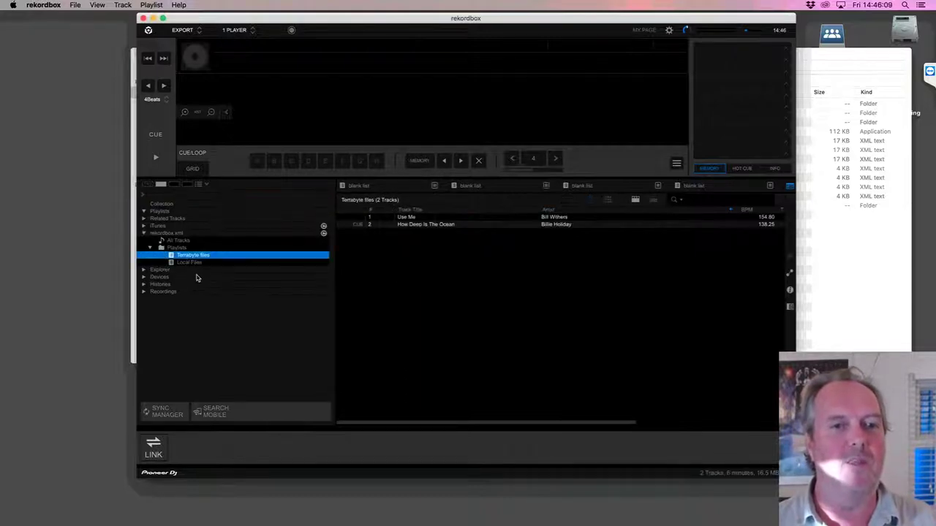
click(205, 265)
click(204, 256)
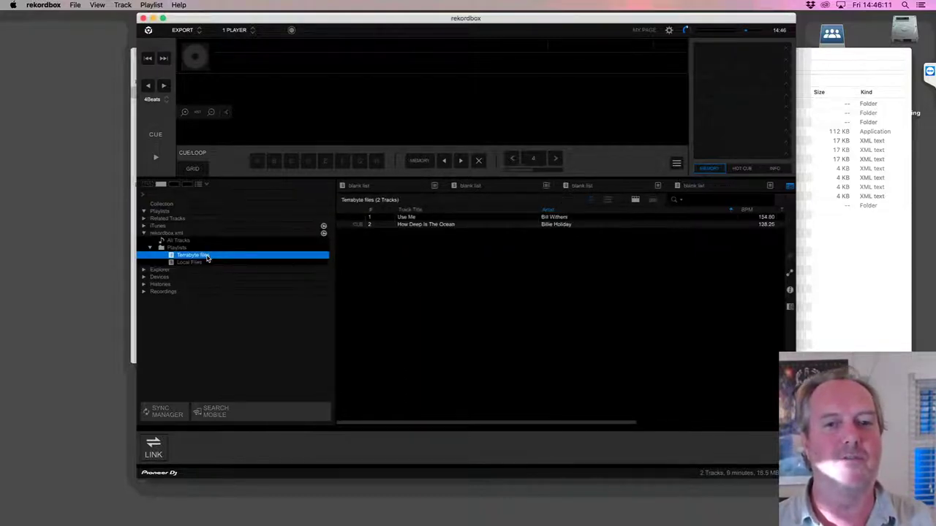
drag(432, 227, 400, 88)
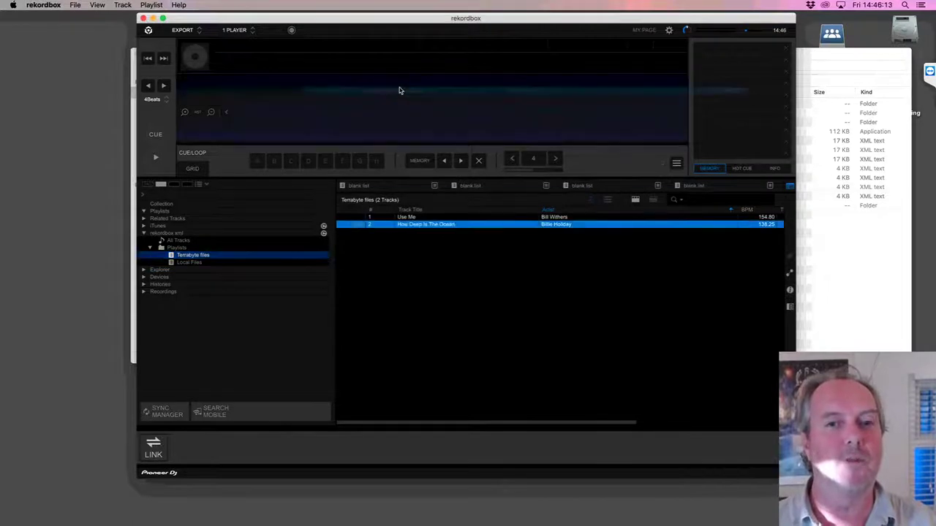
Check the loaded track's cues by jumping to hot loop D, viewing the hot cue list, and recalling the memory cue.
click(306, 161)
click(740, 170)
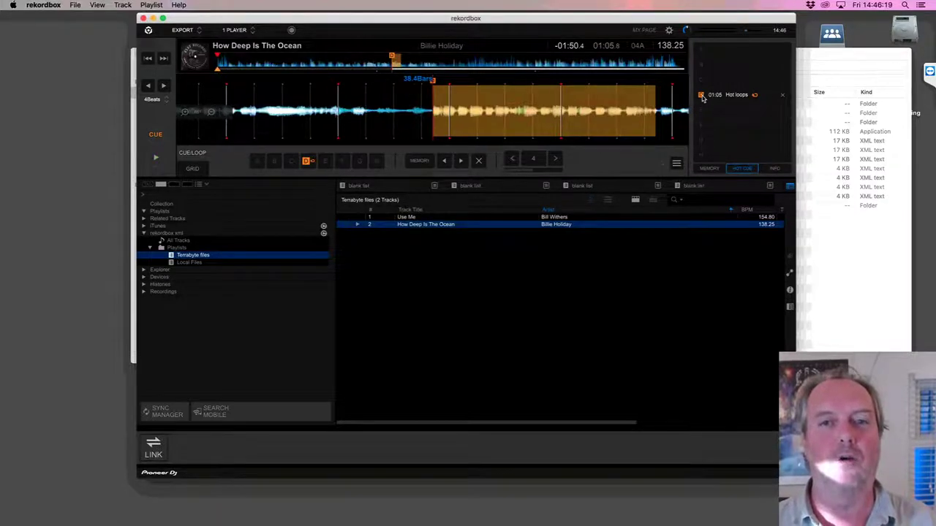
click(717, 167)
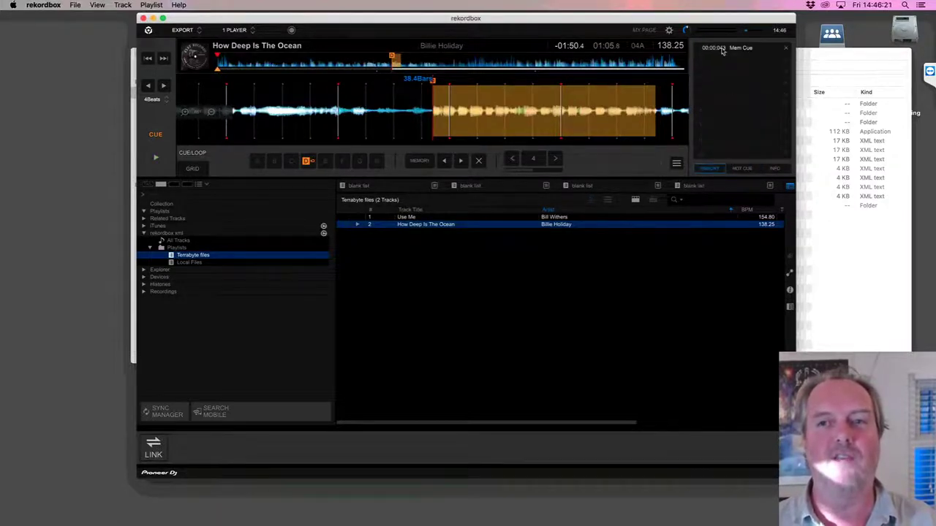
click(700, 49)
click(700, 48)
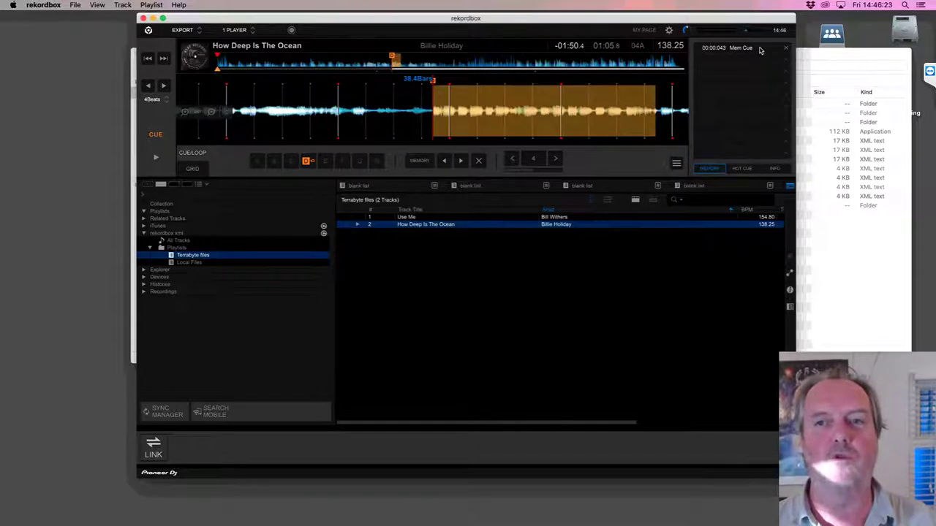
click(739, 48)
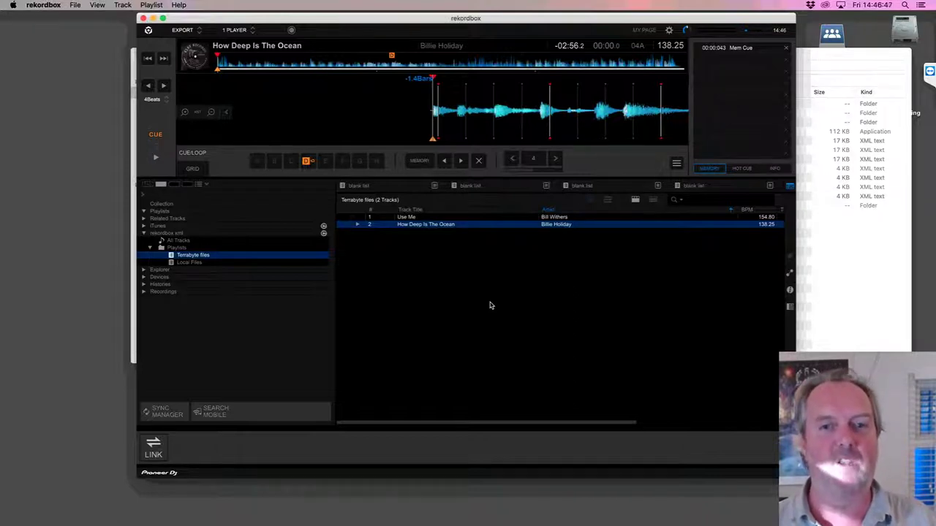
Minimise rekordbox and launch Music with the prompt for choosing a library.
key(super+m)
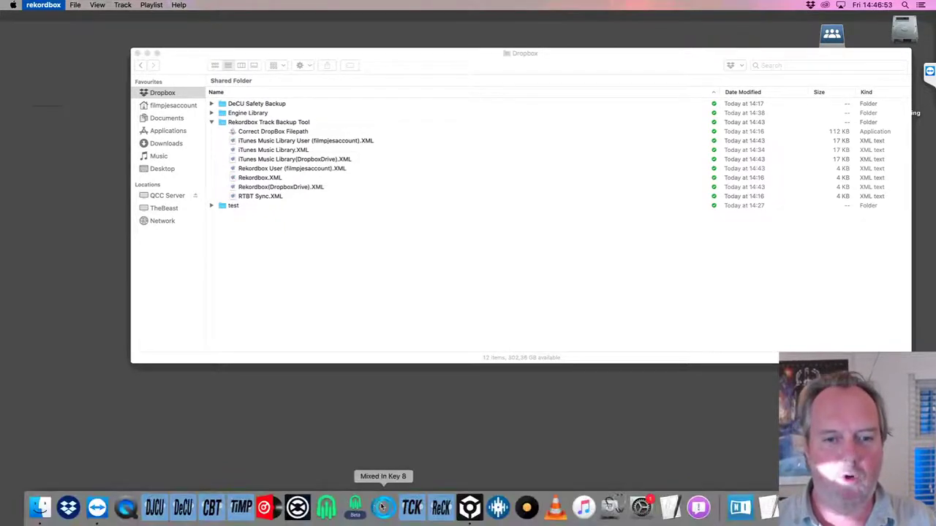
click(584, 508)
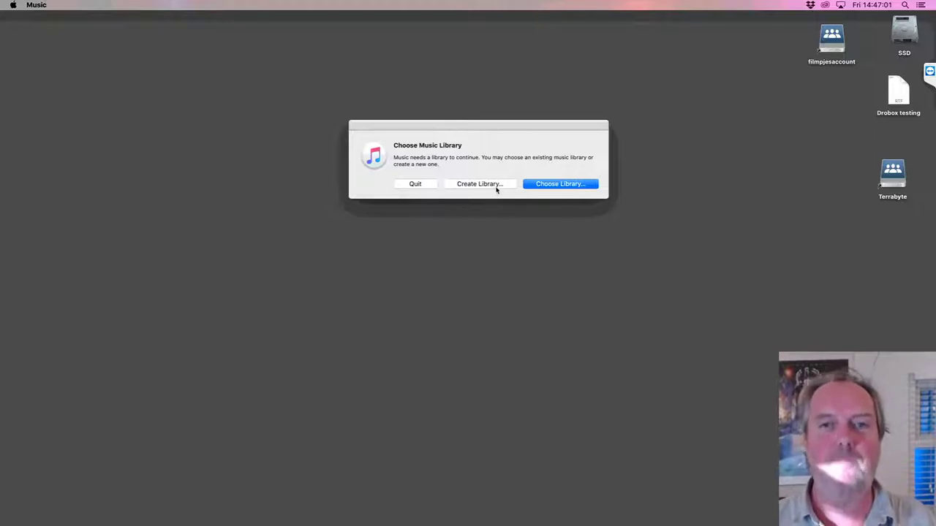
click(572, 184)
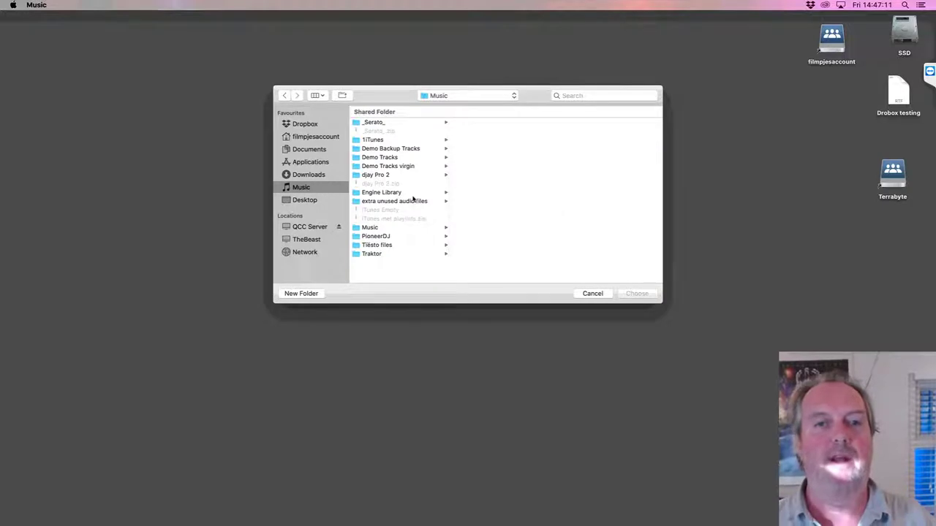
click(307, 125)
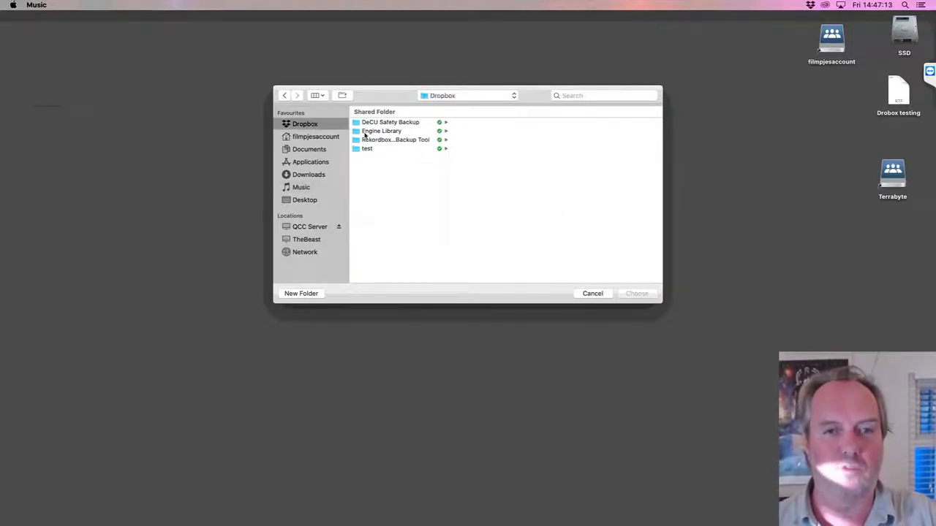
click(379, 141)
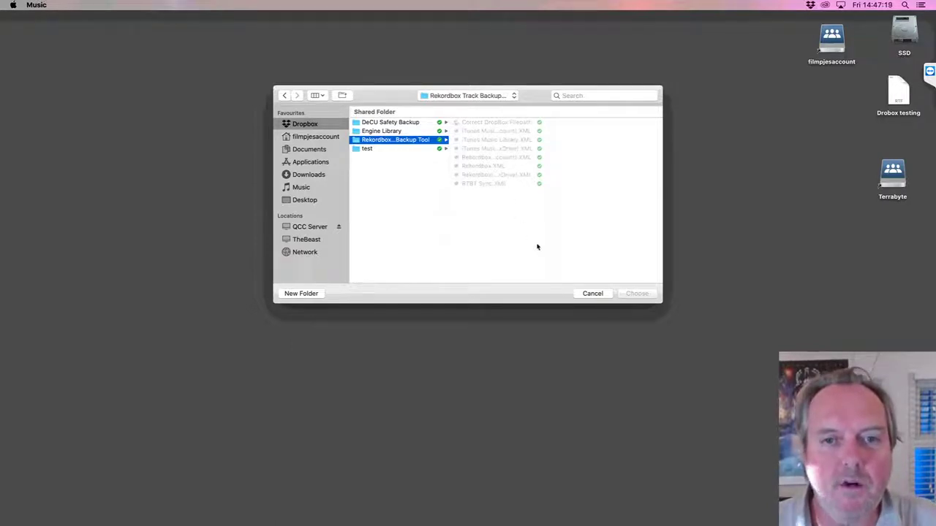
click(593, 294)
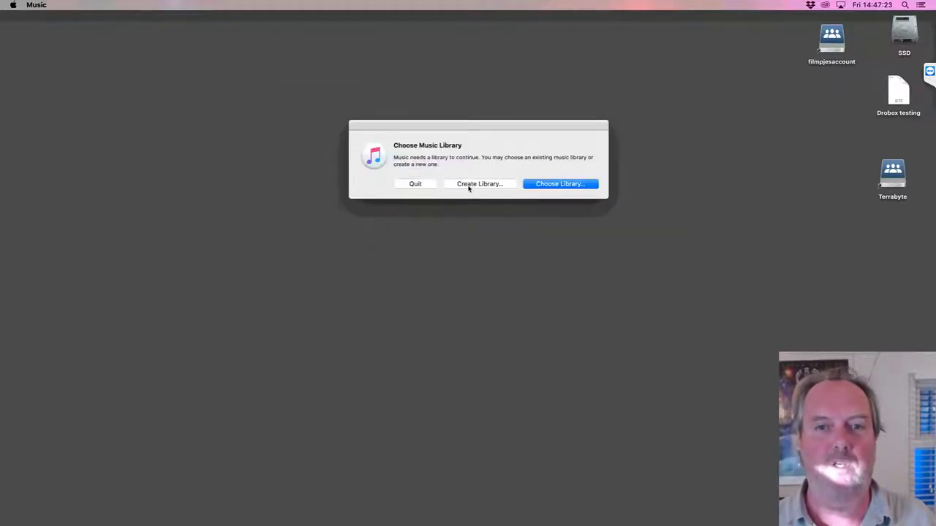
Create a new music library named Music in the Music folder, replacing the existing one.
click(470, 186)
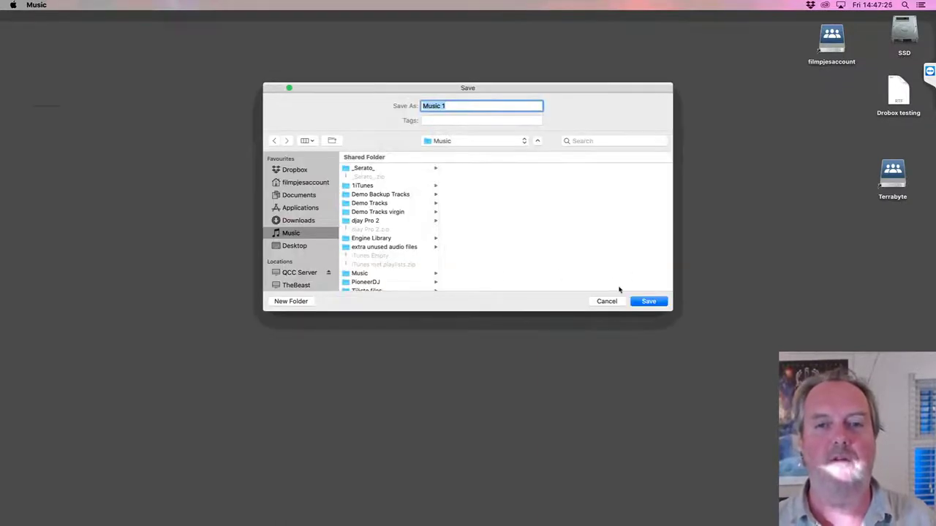
key(Right)
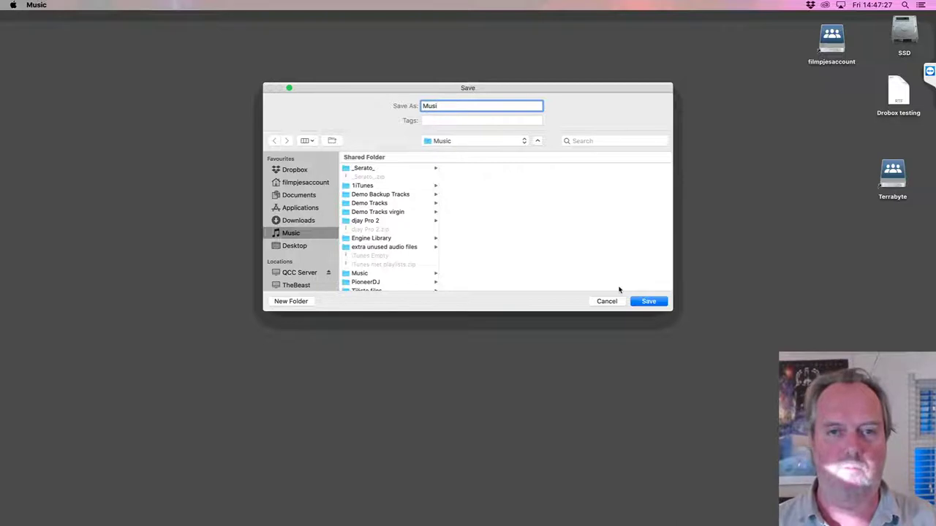
key(Return)
click(547, 152)
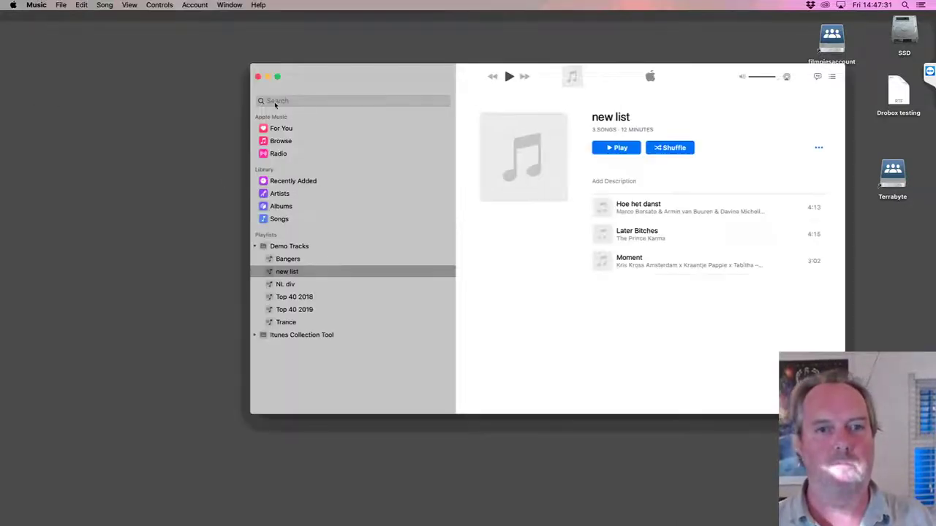
Delete the leftover playlist folders and all songs from the library, and move the Music window aside.
click(326, 249)
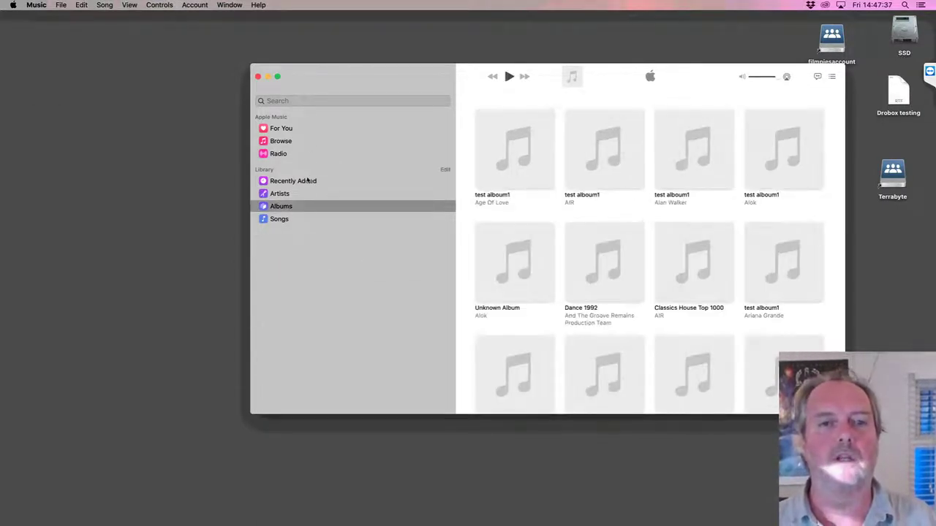
click(292, 220)
click(591, 226)
key(super+a)
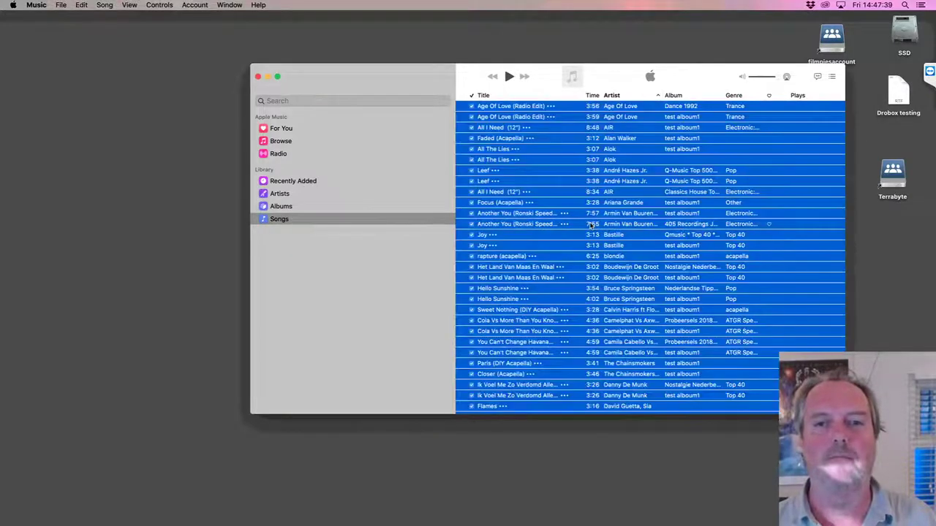
key(Delete)
drag(376, 73, 138, 63)
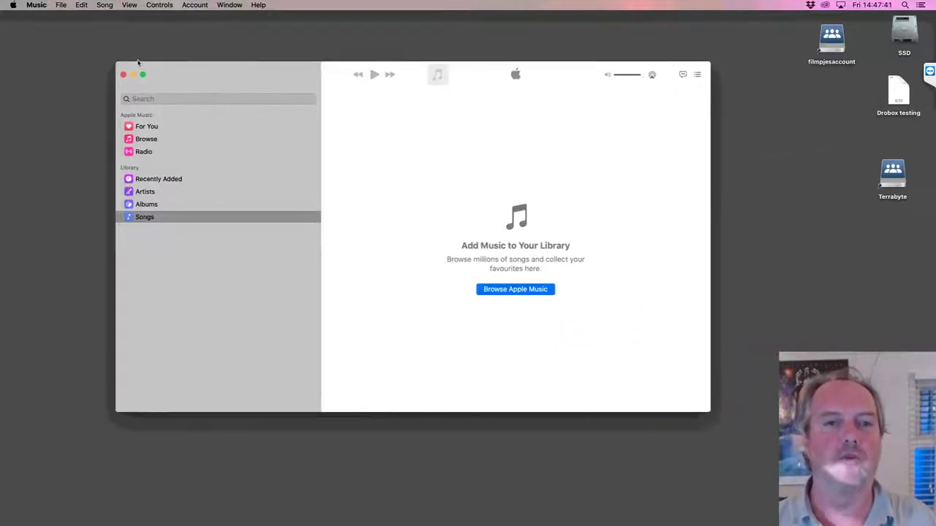
mouse_move(64, 5)
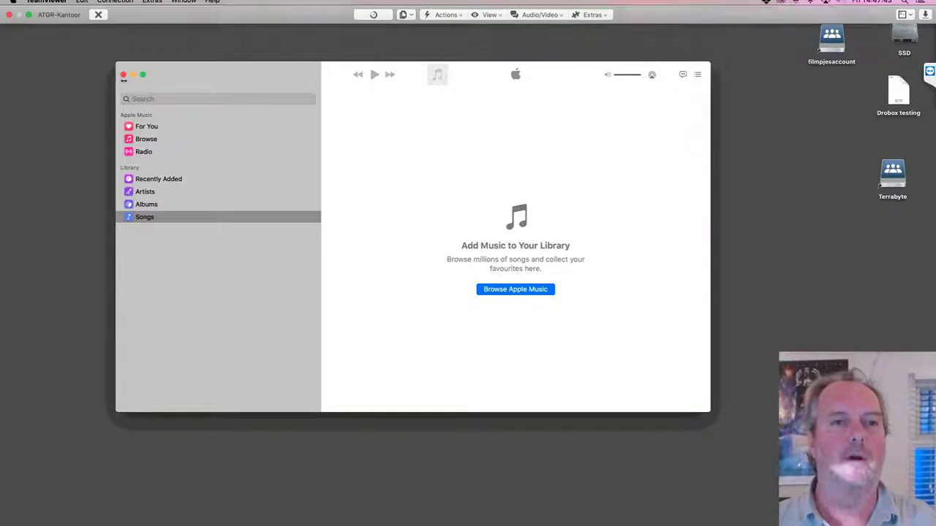
click(62, 5)
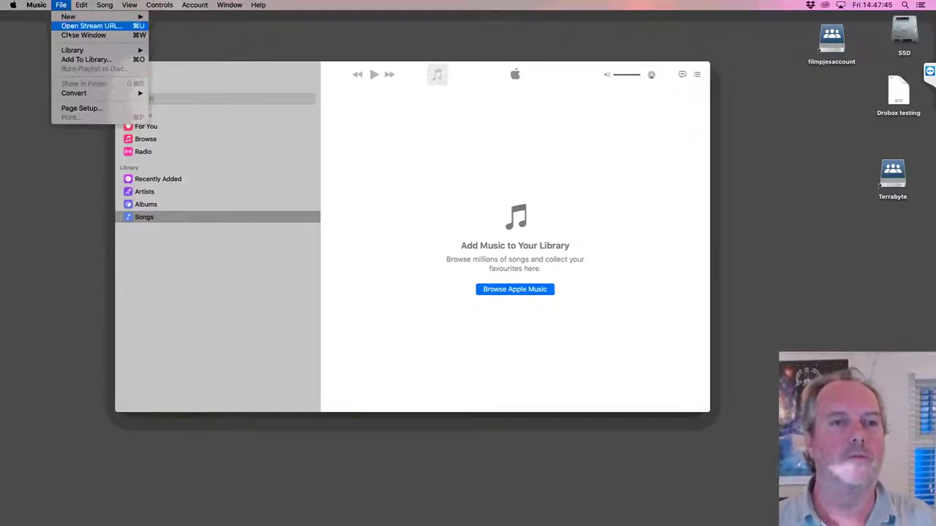
mouse_move(73, 51)
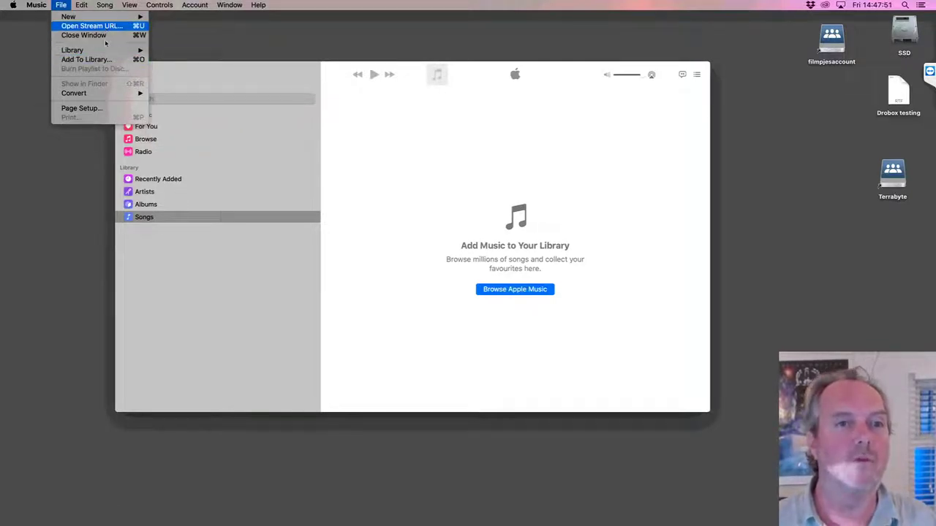
mouse_move(105, 51)
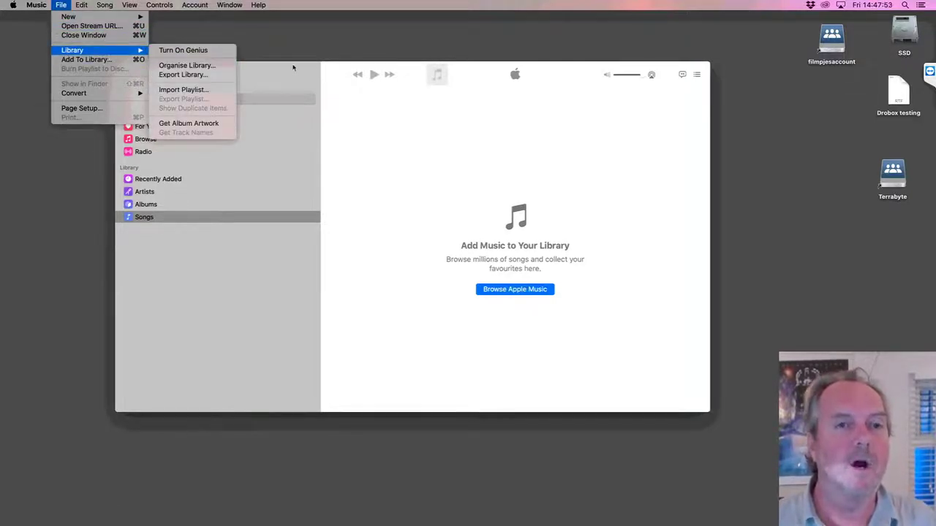
click(324, 71)
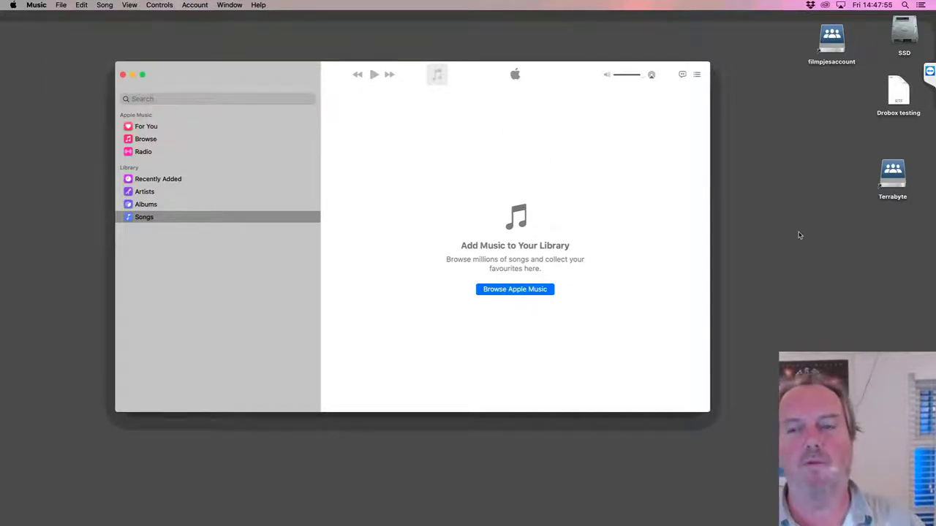
Switch to Finder and copy iTunes Music Library User (filmpjesaccount).XML from the Rekordbox Track Backup Tool folder into the Music folder.
key(super+q)
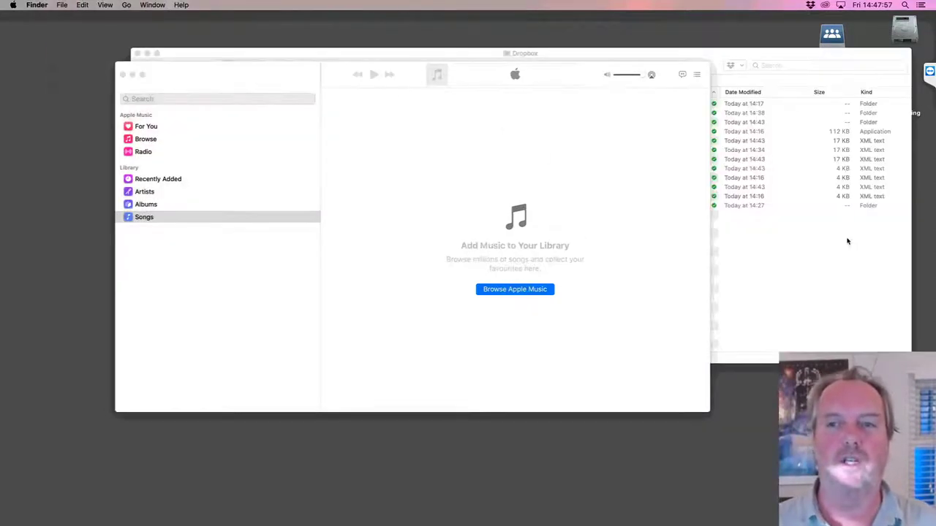
click(813, 245)
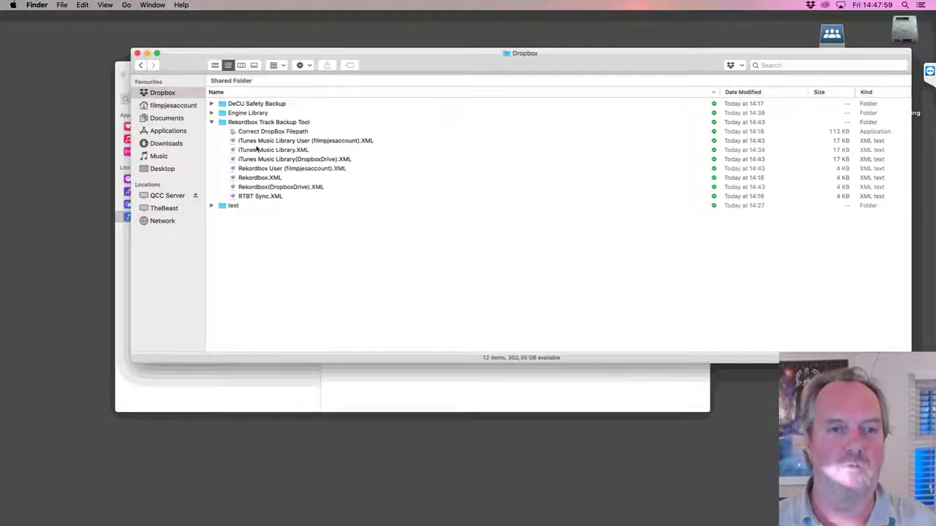
click(254, 141)
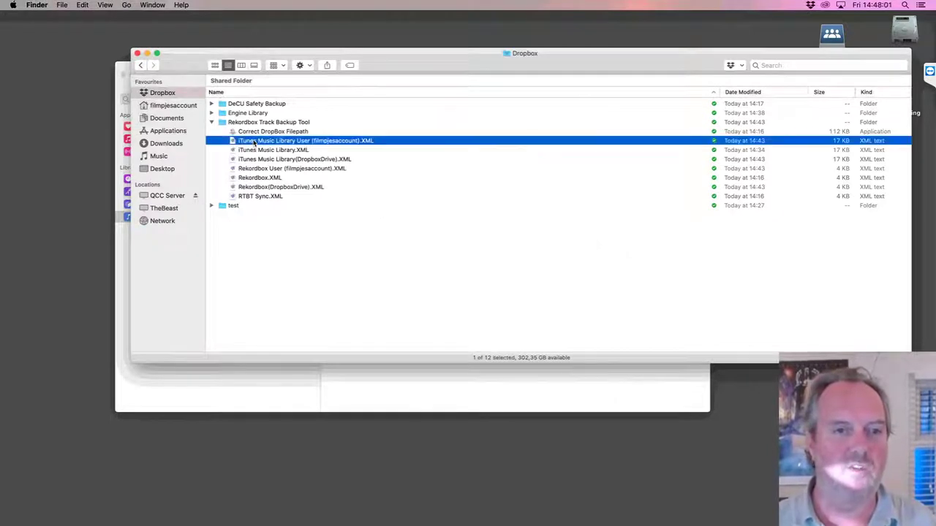
drag(254, 141, 169, 156)
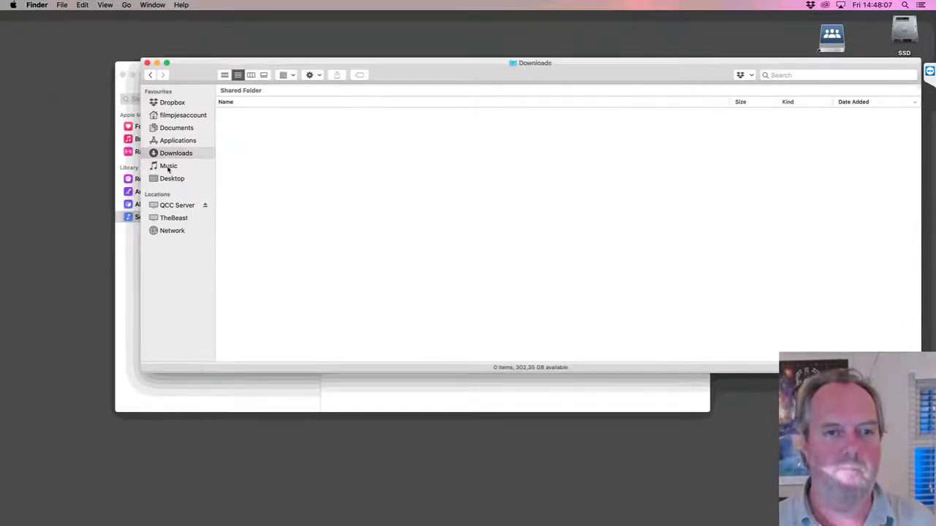
Sort the Music folder by date modified and rename the copied XML file as iTunes Music Library User.XML.
click(169, 168)
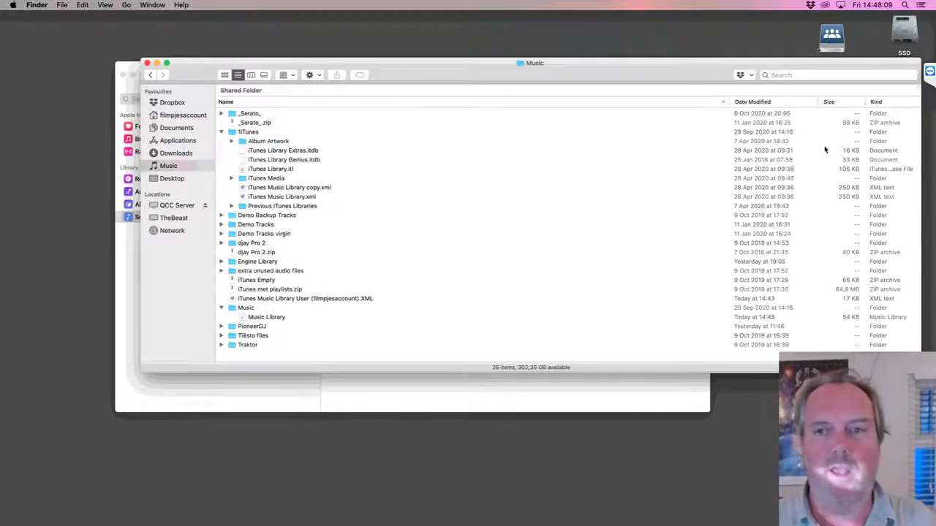
click(790, 103)
click(359, 113)
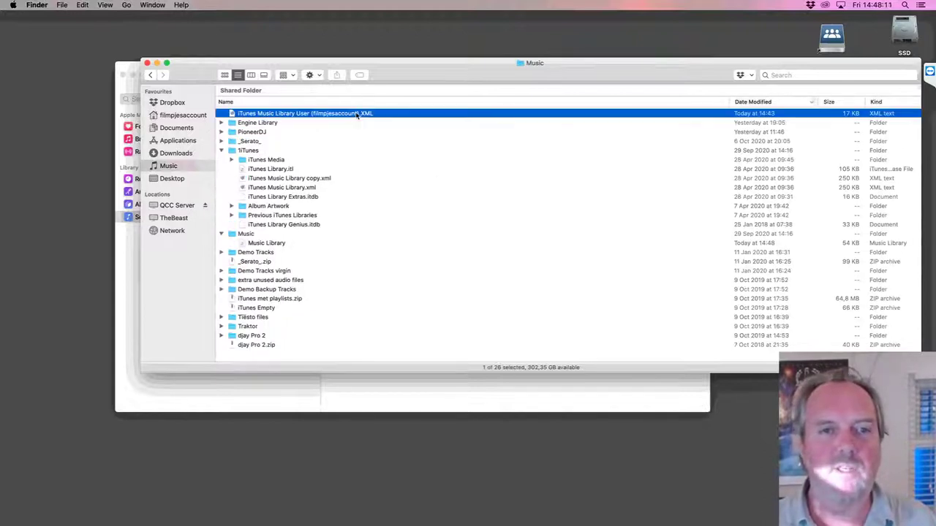
click(358, 114)
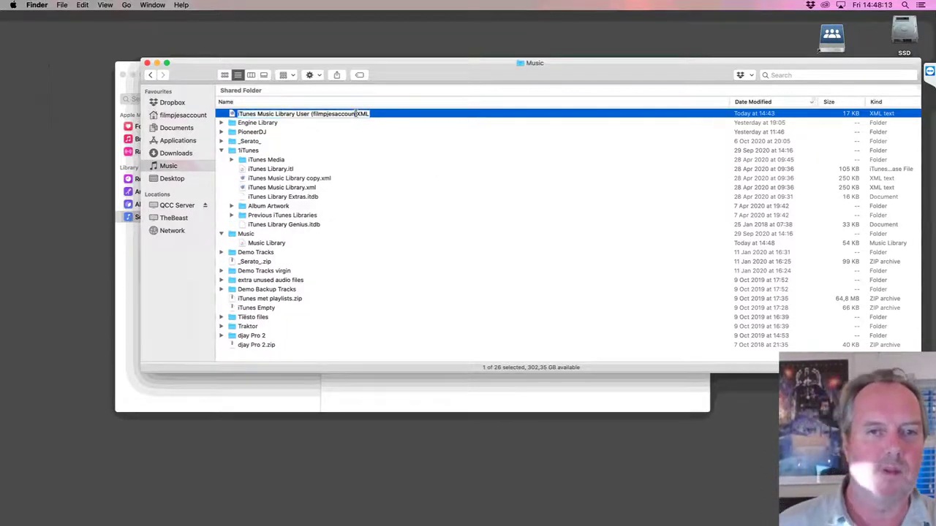
key(BackSpace)
key(BackSpace)
key(BackSpace)
key(BackSpace)
key(BackSpace)
key(BackSpace)
key(BackSpace)
key(BackSpace)
key(BackSpace)
key(BackSpace)
key(BackSpace)
key(BackSpace)
key(BackSpace)
key(BackSpace)
key(BackSpace)
key(BackSpace)
key(BackSpace)
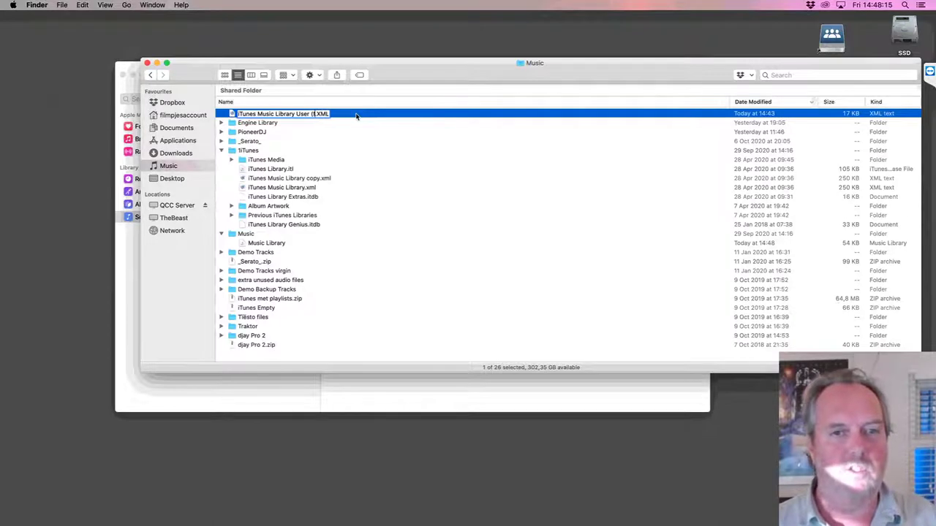
key(Return)
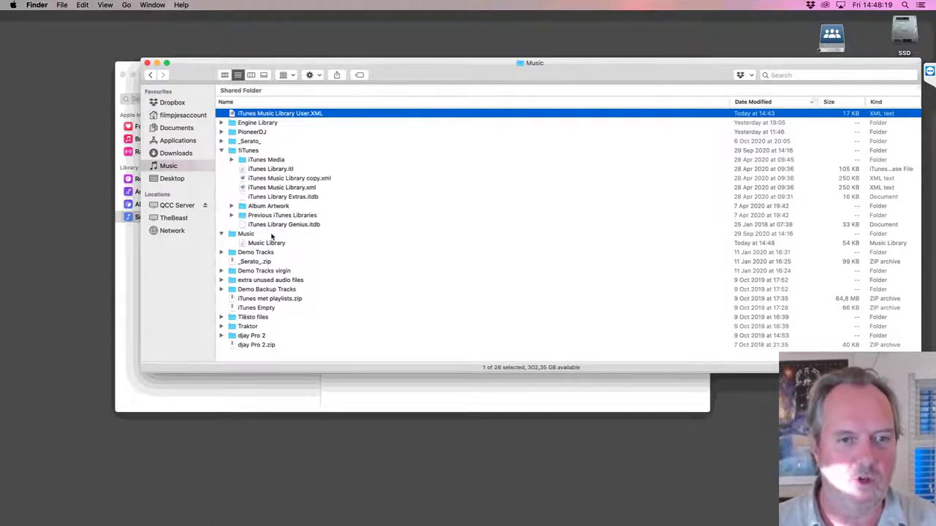
Quit Music and relaunch it with the prompt for choosing a library.
click(361, 401)
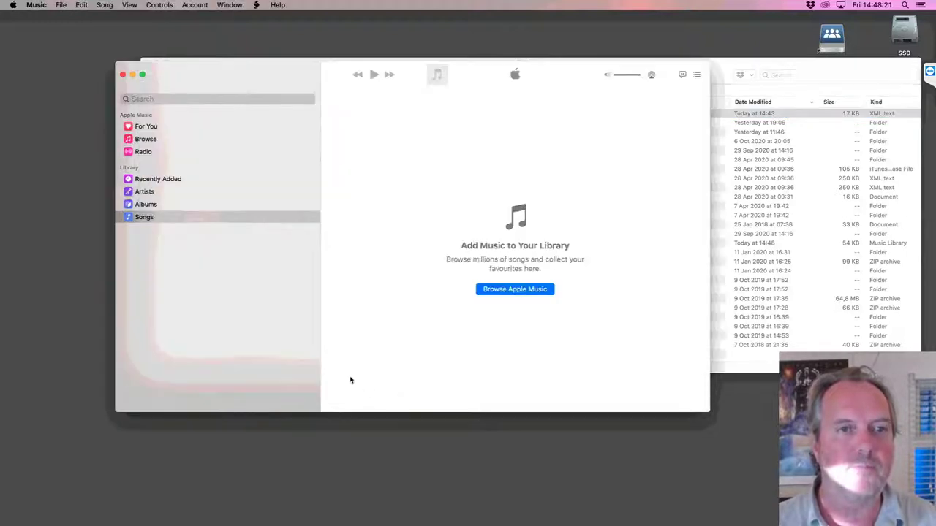
key(super+q)
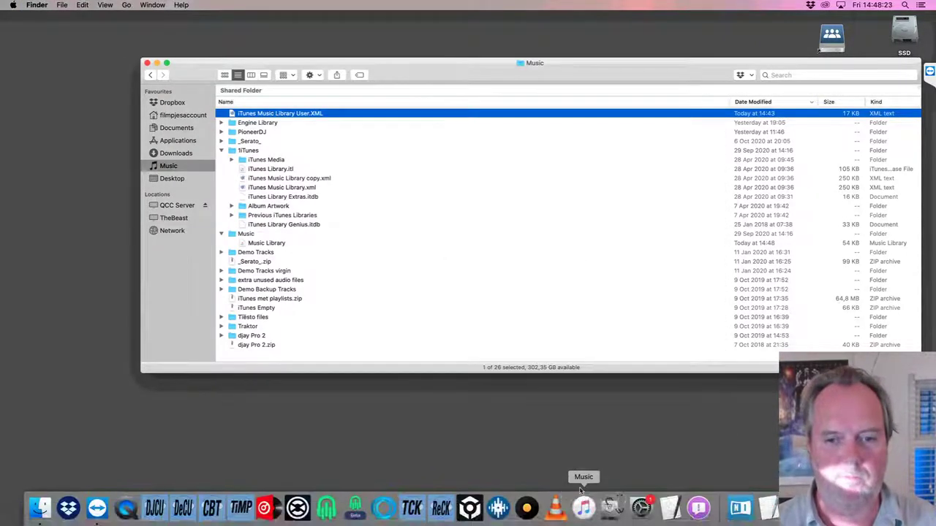
mouse_move(581, 521)
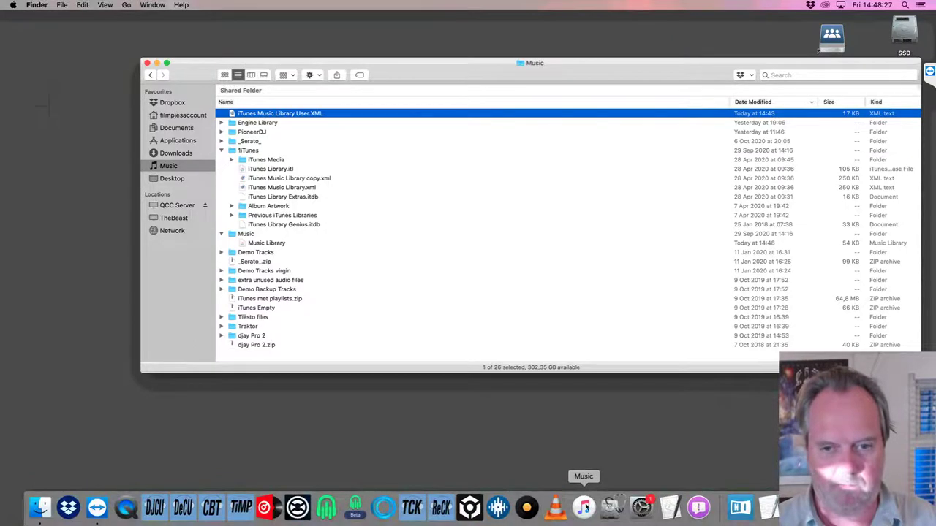
alt+click(585, 505)
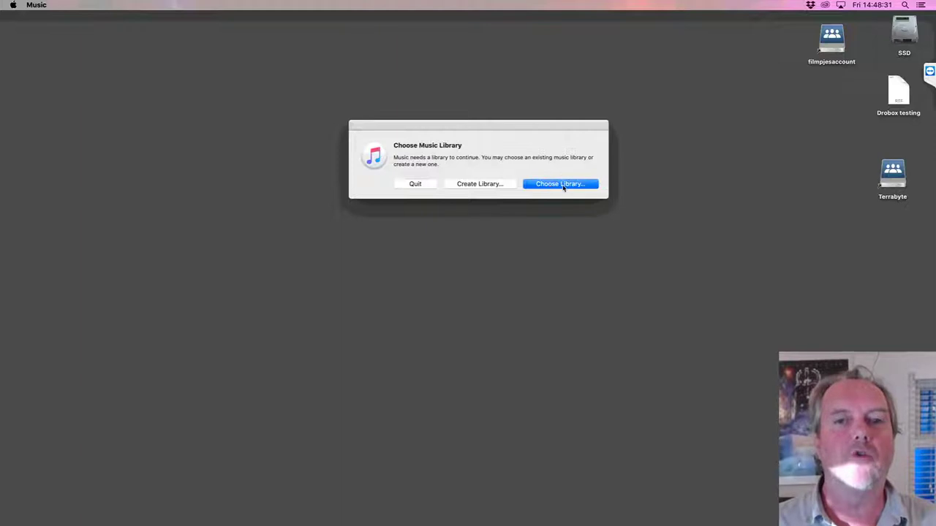
Cancel choosing an existing library and instead create one named Music, replacing the current Music library.
click(563, 185)
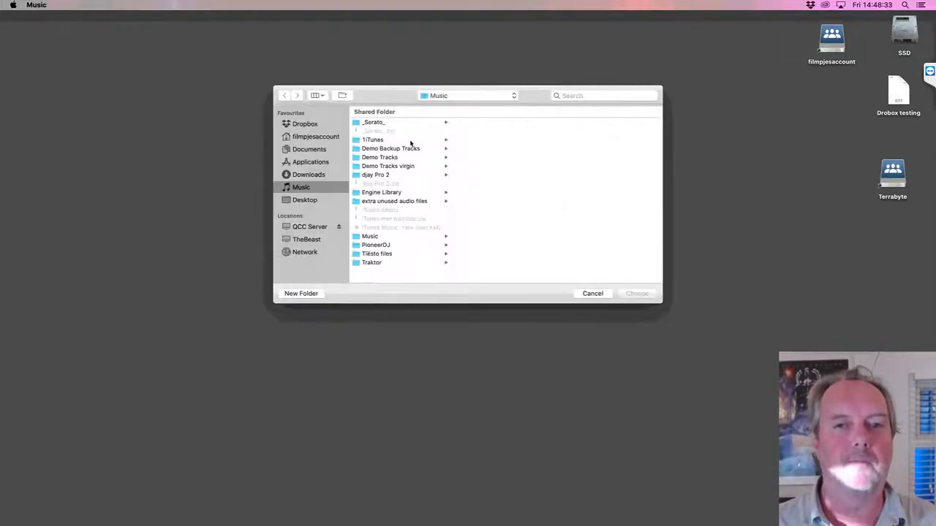
click(593, 294)
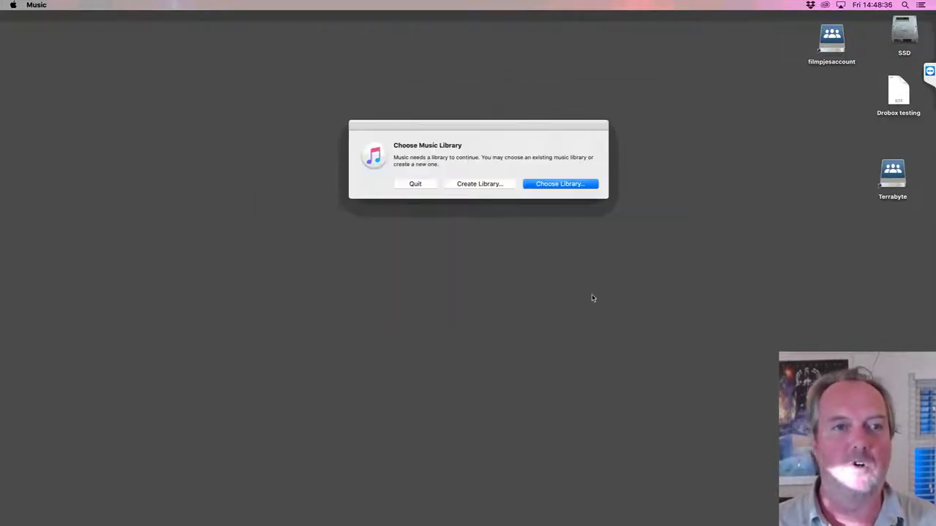
click(500, 186)
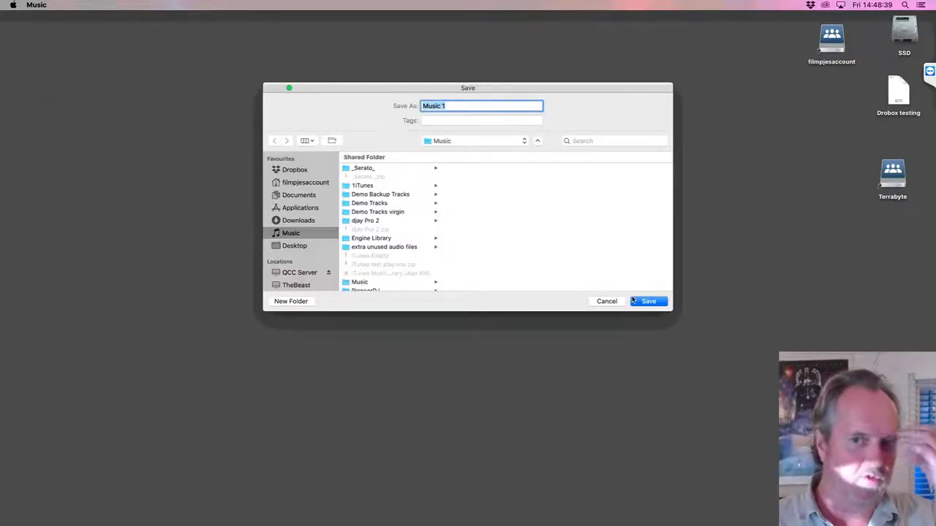
key(Right)
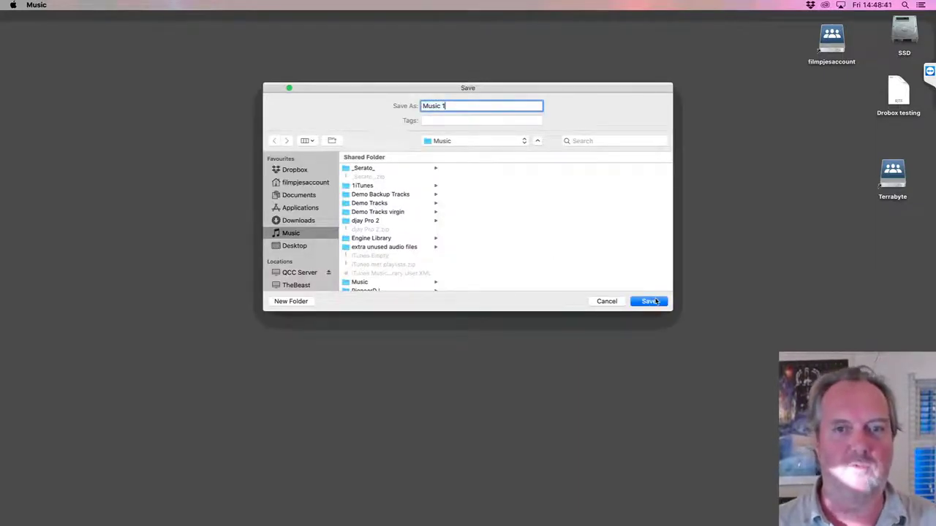
click(656, 301)
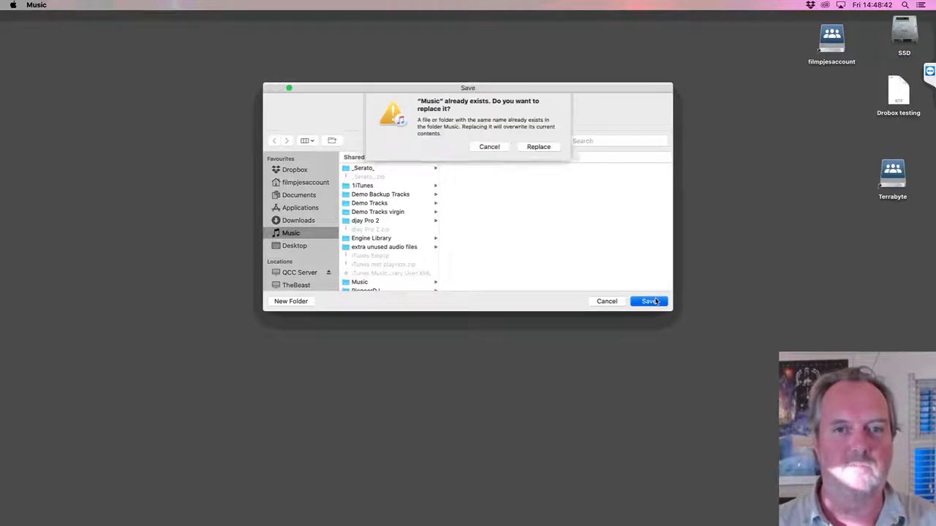
click(549, 152)
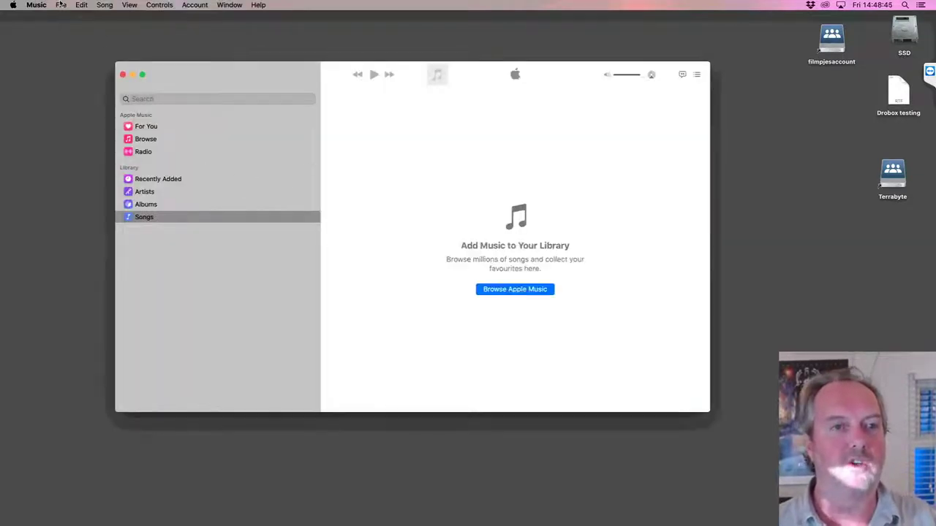
Bring the Music window to the front and move it clear of the Finder window's header.
key(super+q)
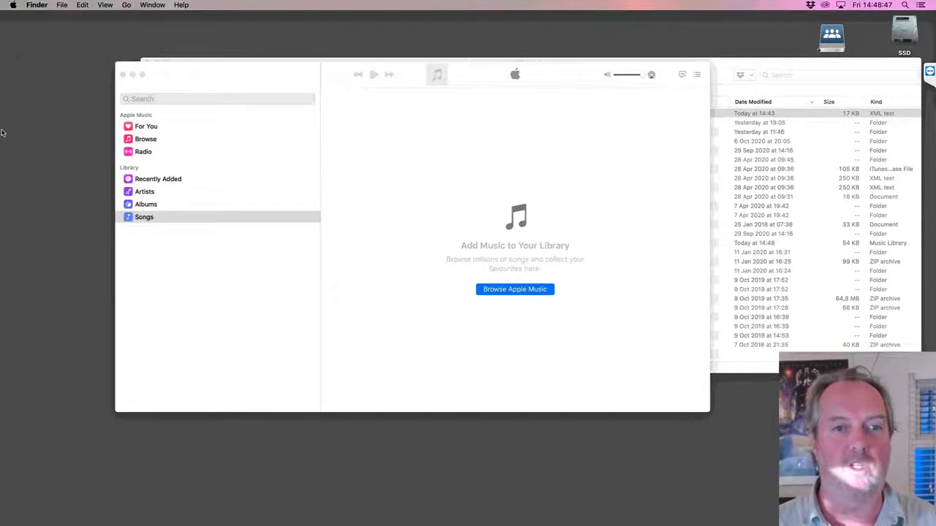
click(268, 84)
drag(268, 83, 193, 132)
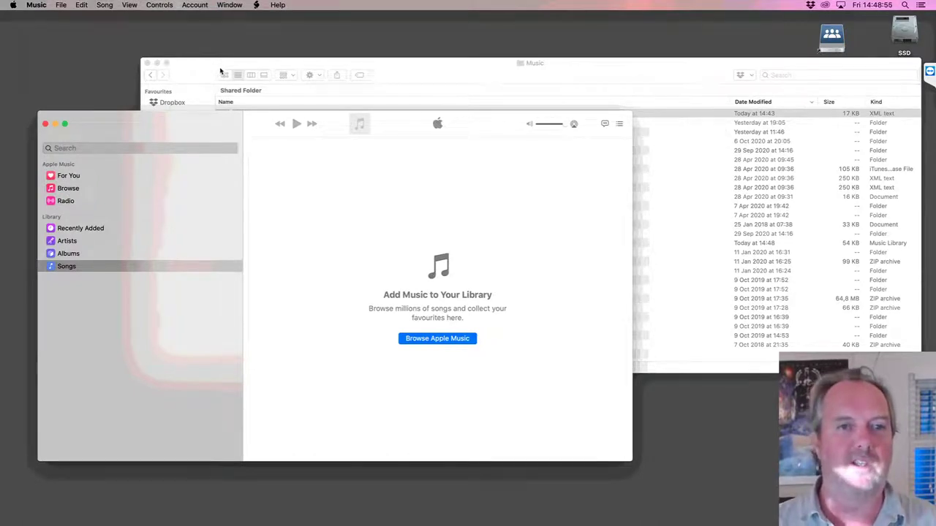
Import iTunes Music Library User.XML from the Music folder into the new Music library as a playlist file.
click(61, 6)
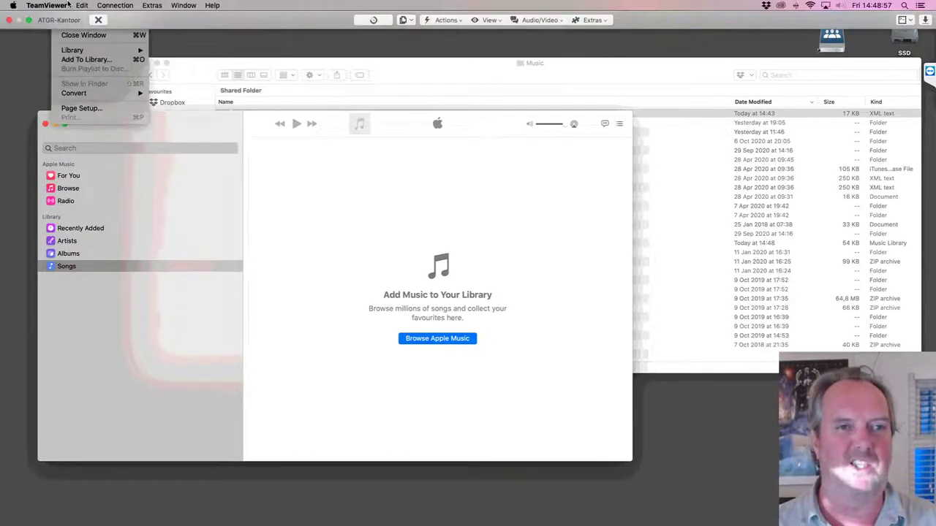
click(42, 52)
click(62, 5)
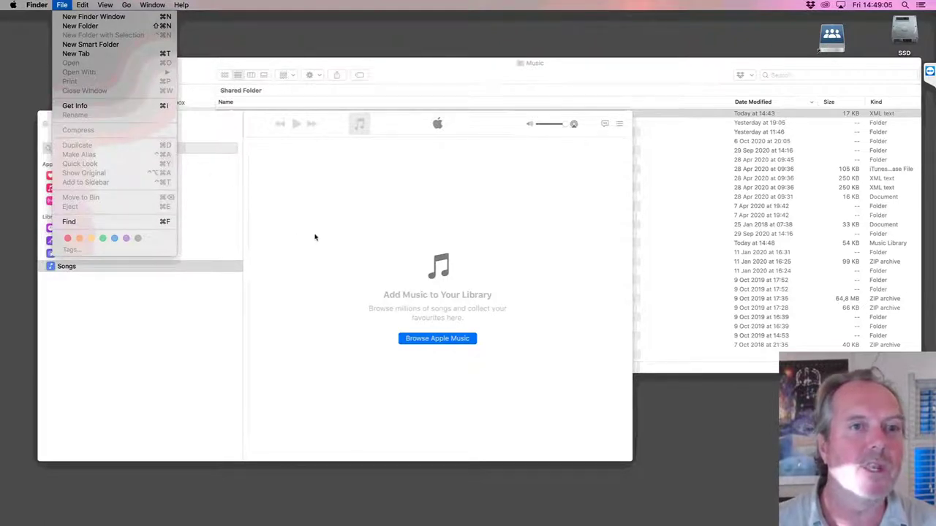
click(293, 228)
click(62, 5)
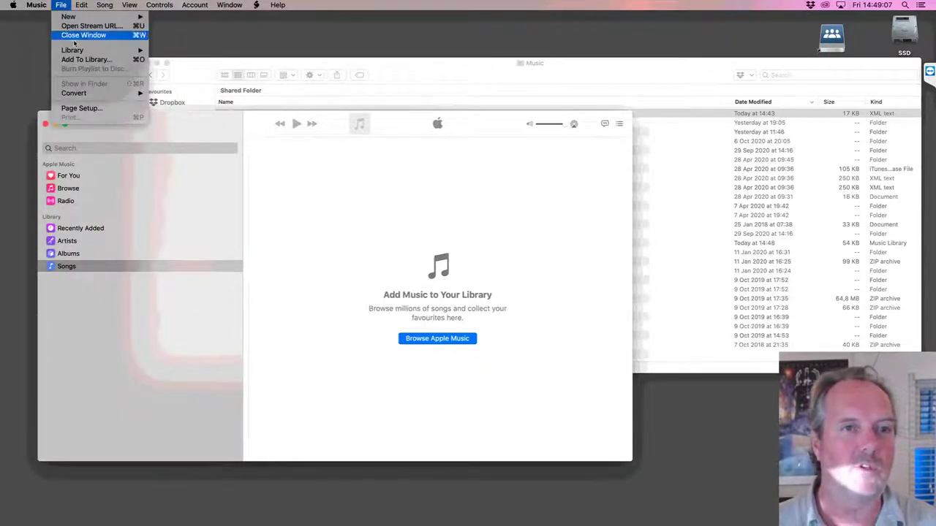
mouse_move(88, 52)
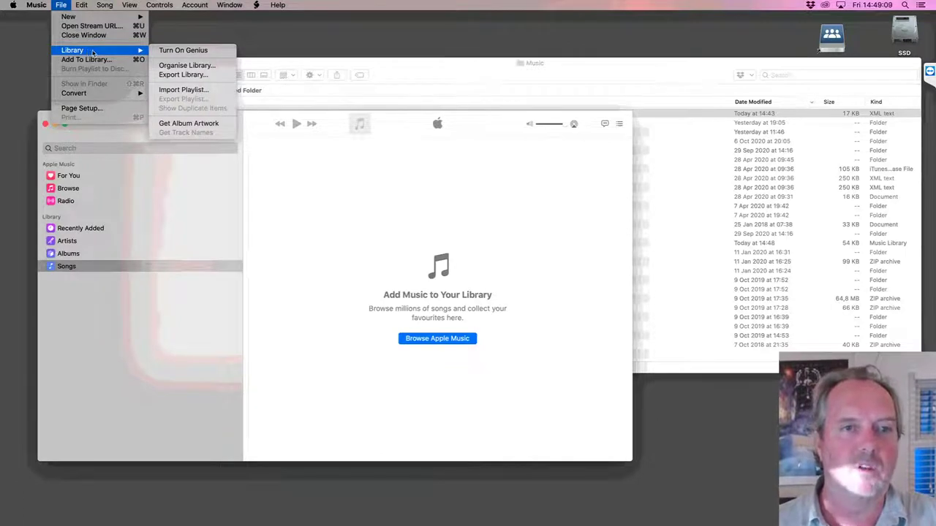
click(202, 92)
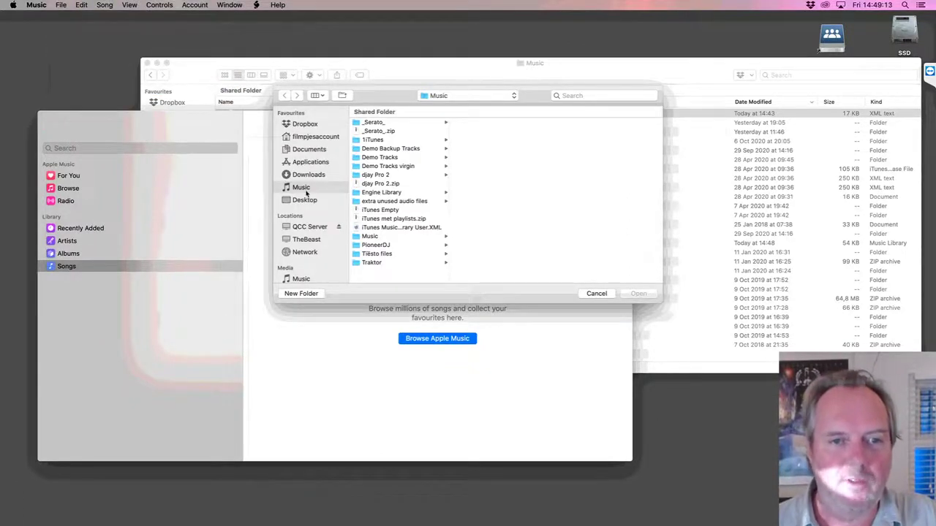
click(409, 227)
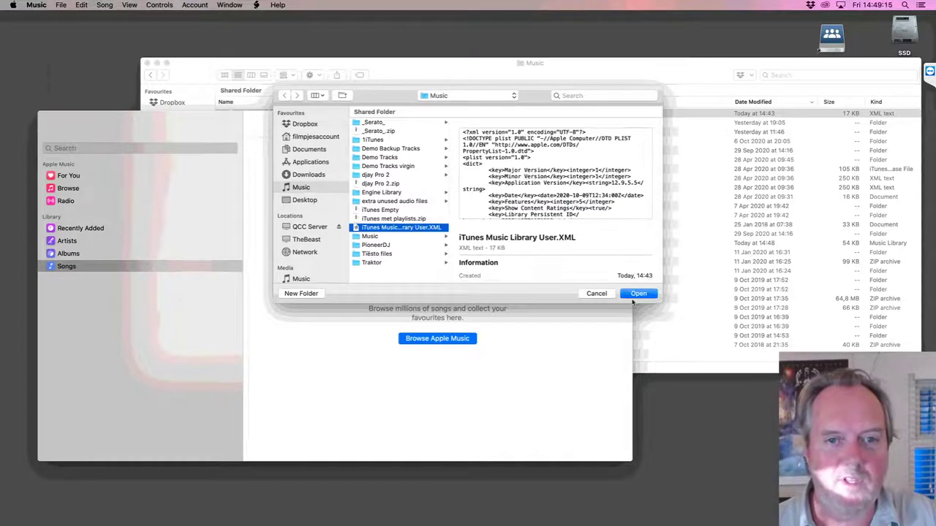
click(636, 294)
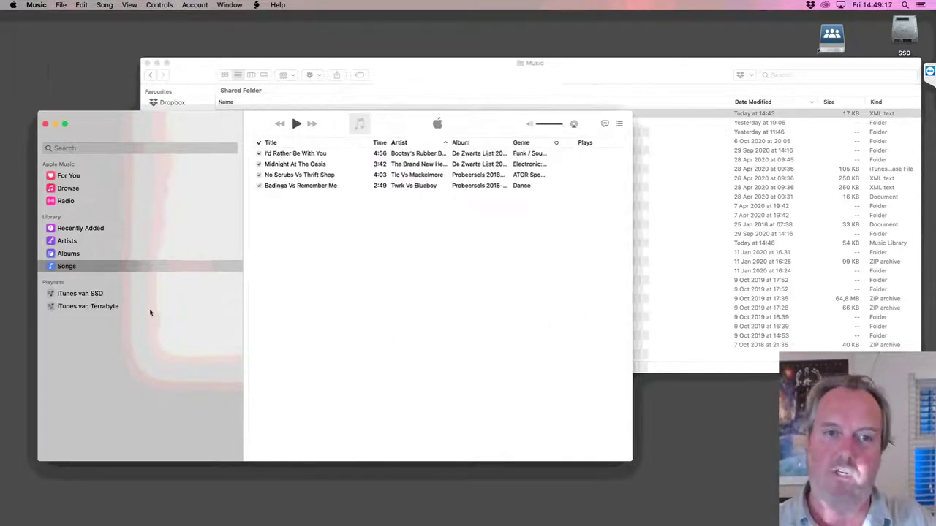
View the iTunes van SSD and iTunes van Terrabyte playlists, and check the file location of I'd Rather Be With You in Finder's file info.
click(96, 297)
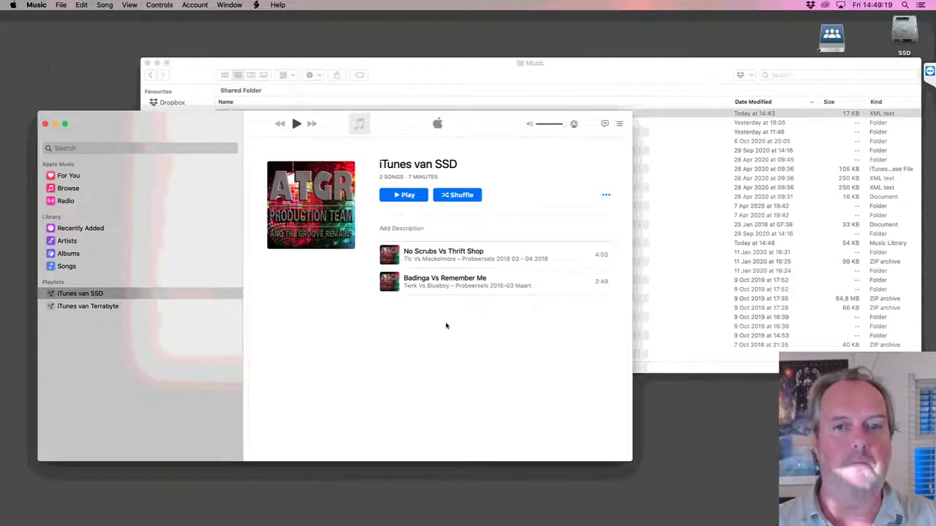
click(116, 307)
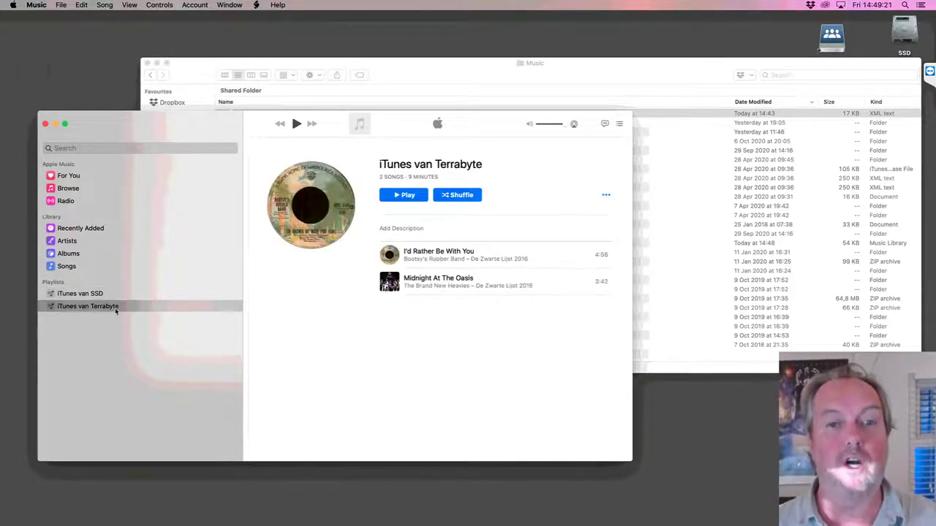
right_click(479, 256)
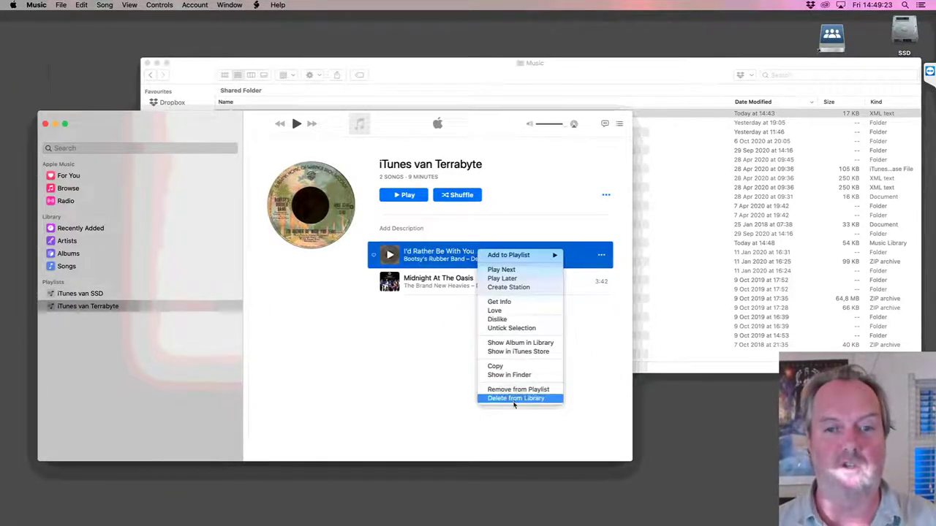
click(511, 376)
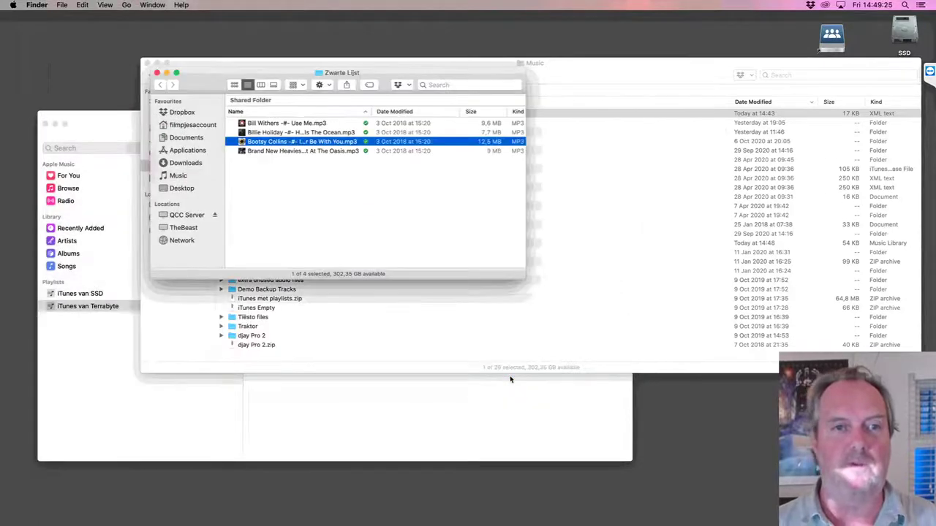
key(super+i)
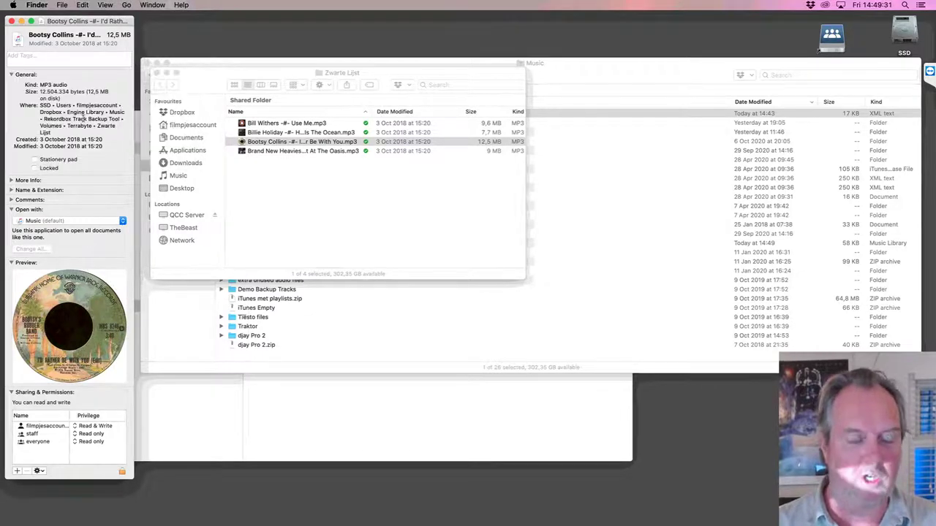
Close the file info and Finder windows, and quit Music.
key(cmd+w)
click(378, 194)
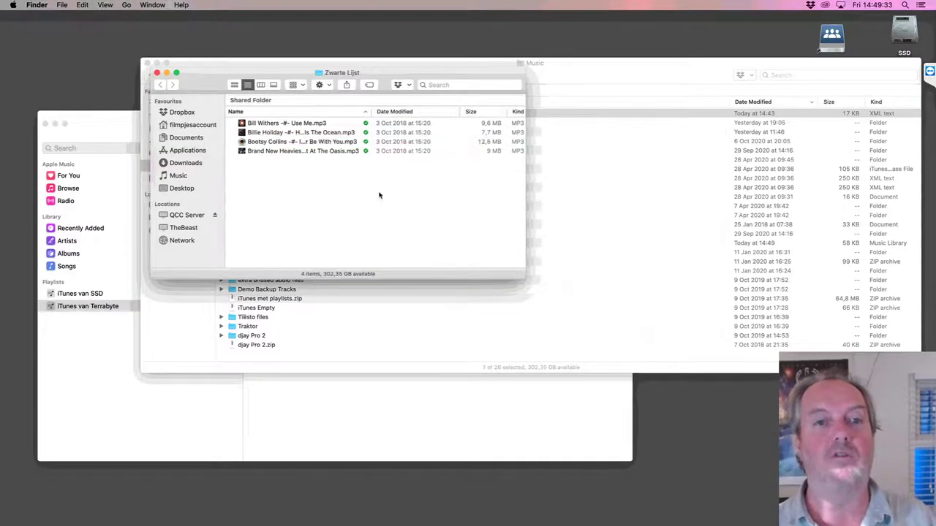
key(cmd+w)
key(cmd+w)
click(180, 132)
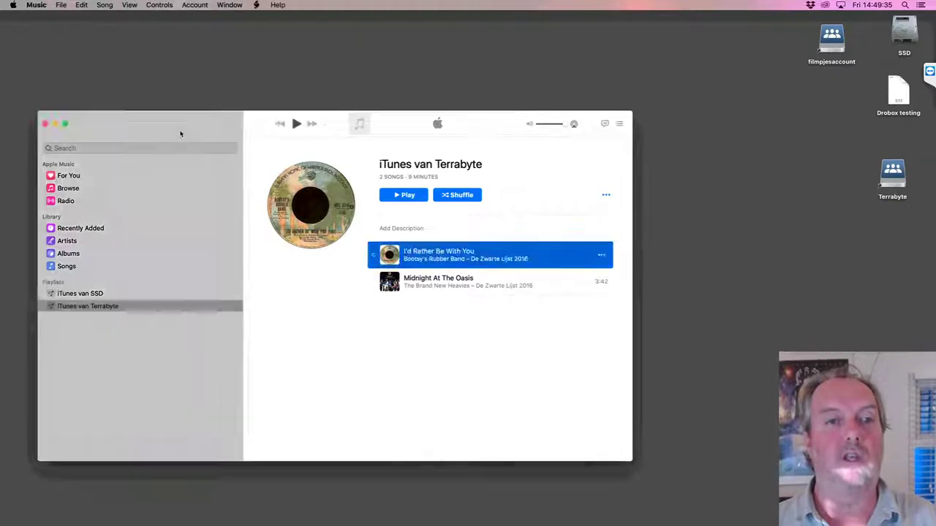
key(cmd+q)
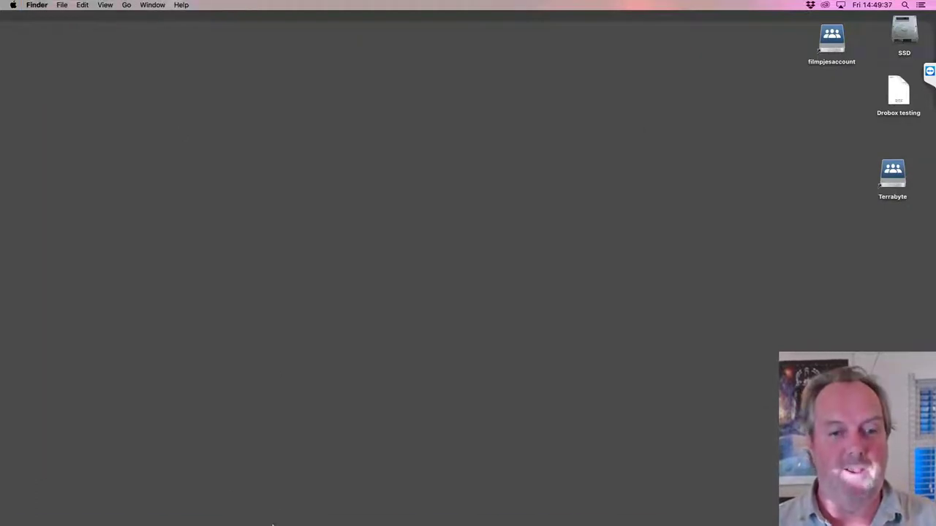
Launch Traktor and open the File Management preferences.
mouse_move(302, 512)
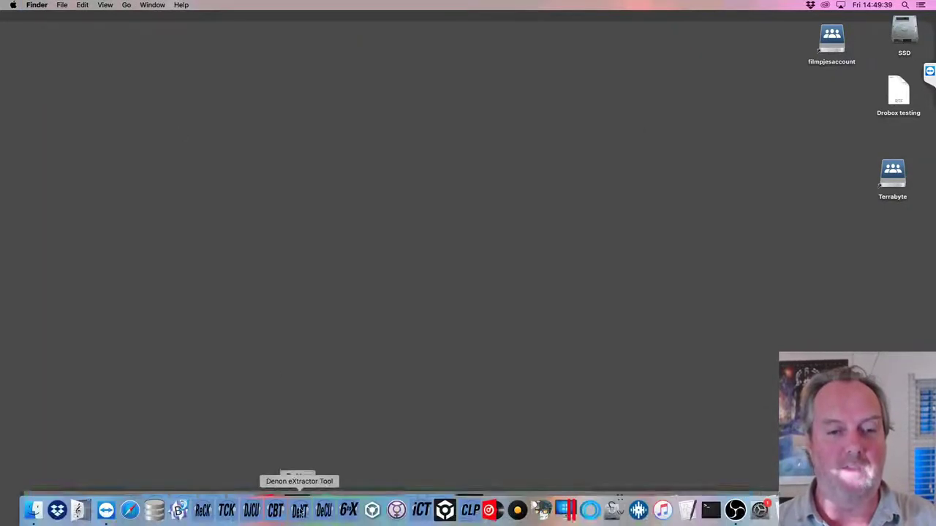
click(297, 508)
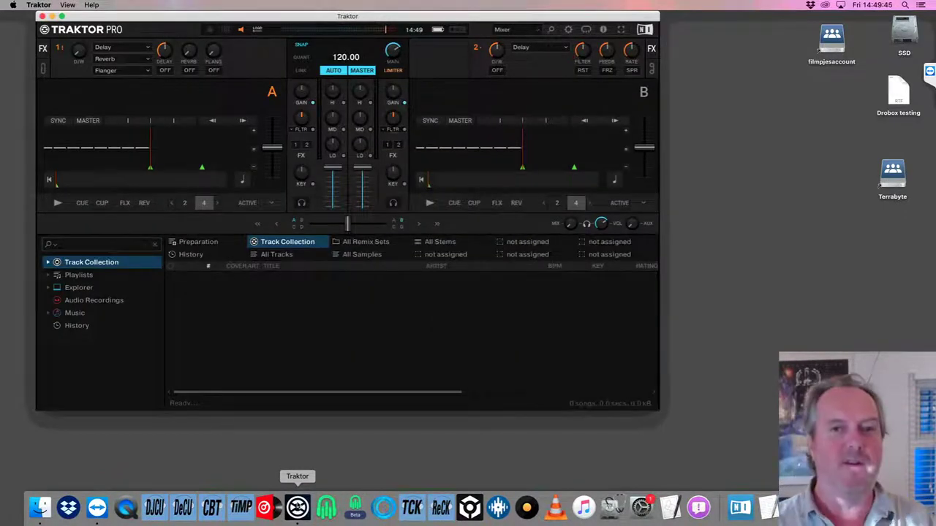
click(39, 6)
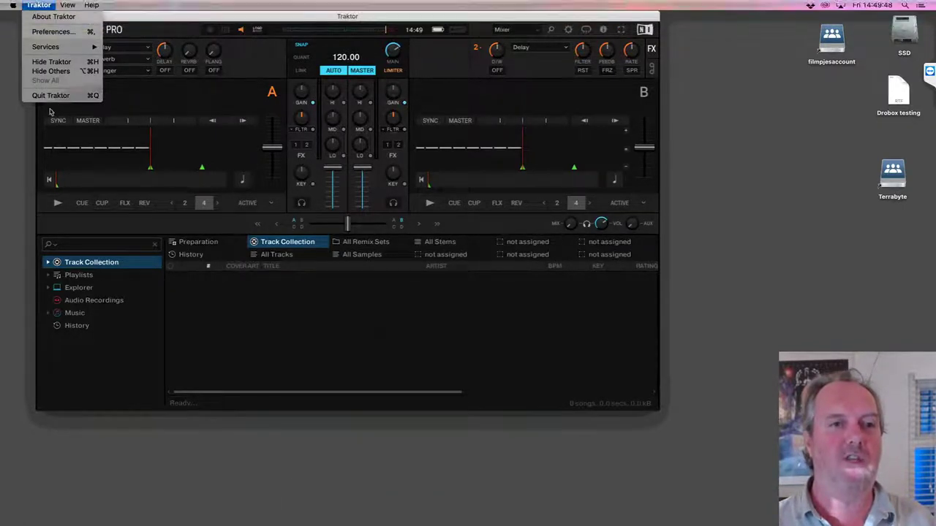
click(58, 33)
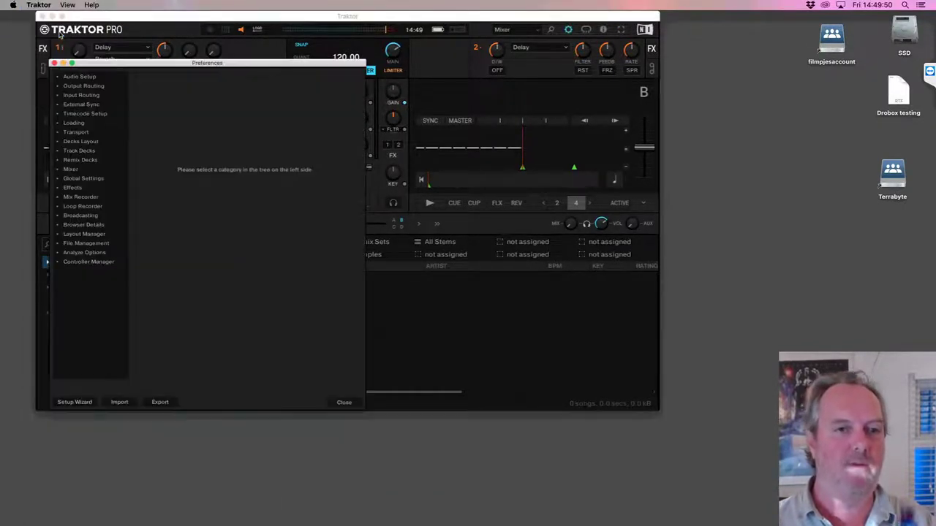
click(91, 245)
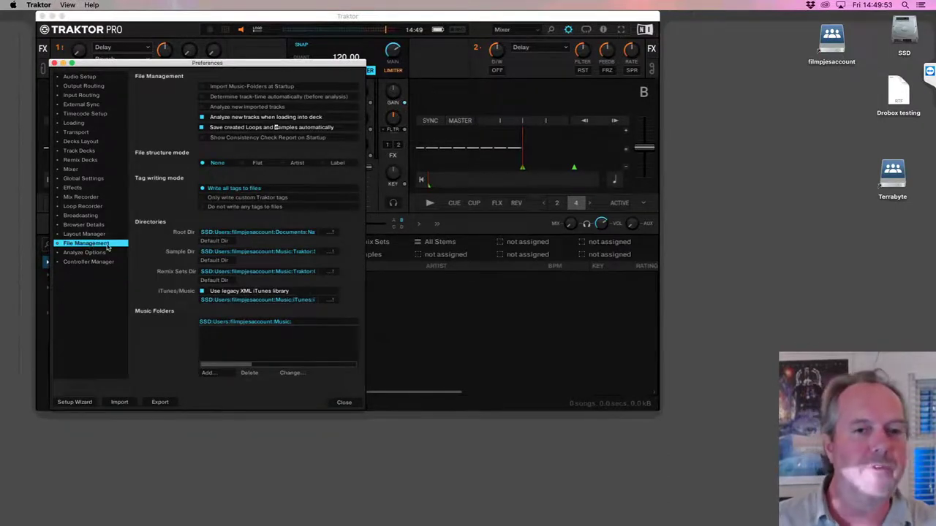
With the legacy XML iTunes library enabled, link iTunes Music Library User (filmpjesaccount).XML from Dropbox's Rekordbox Track Backup Tool folder and close the preferences.
click(202, 291)
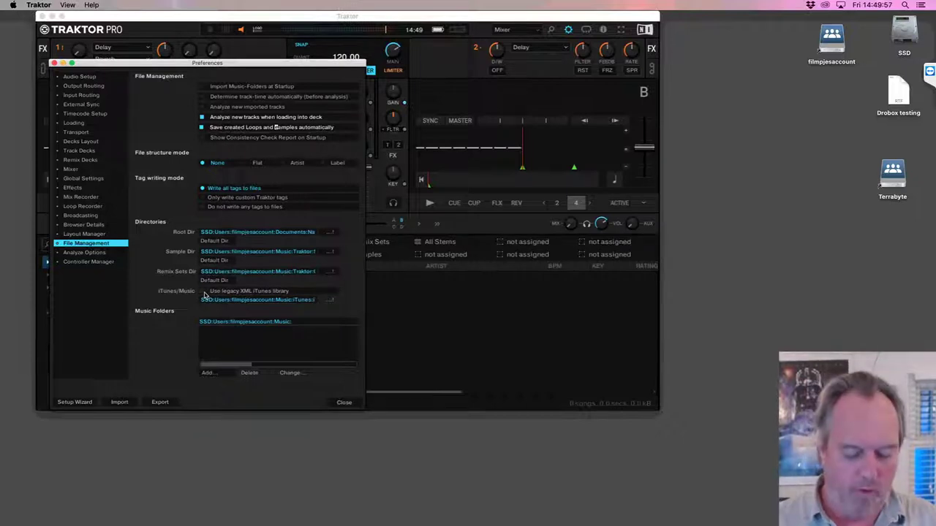
click(203, 293)
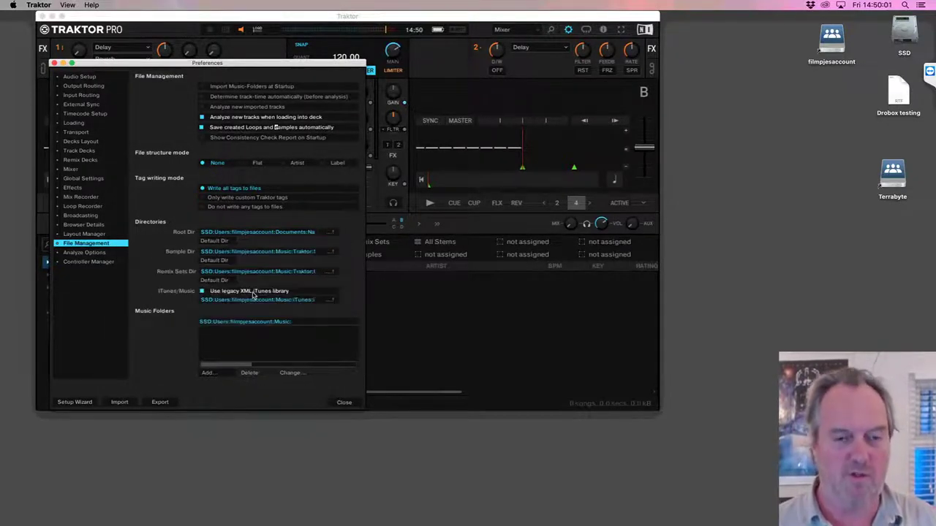
click(329, 301)
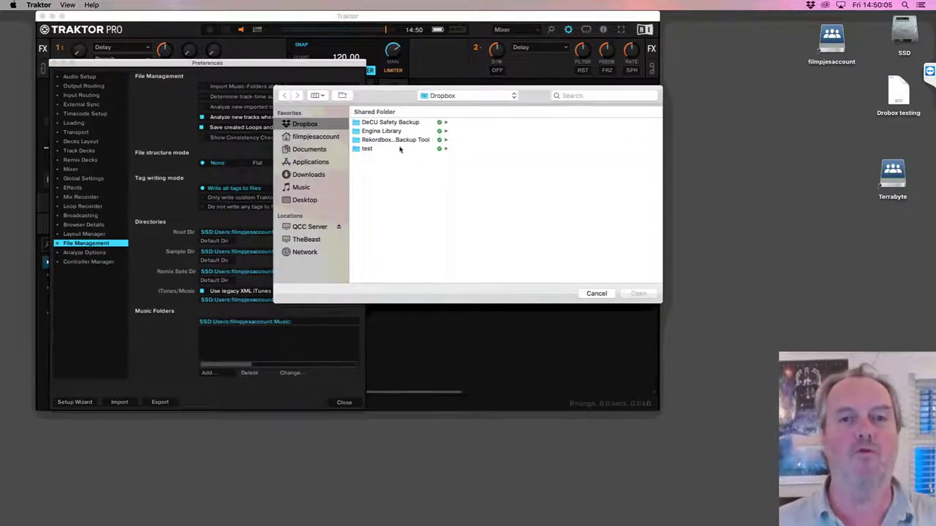
click(402, 140)
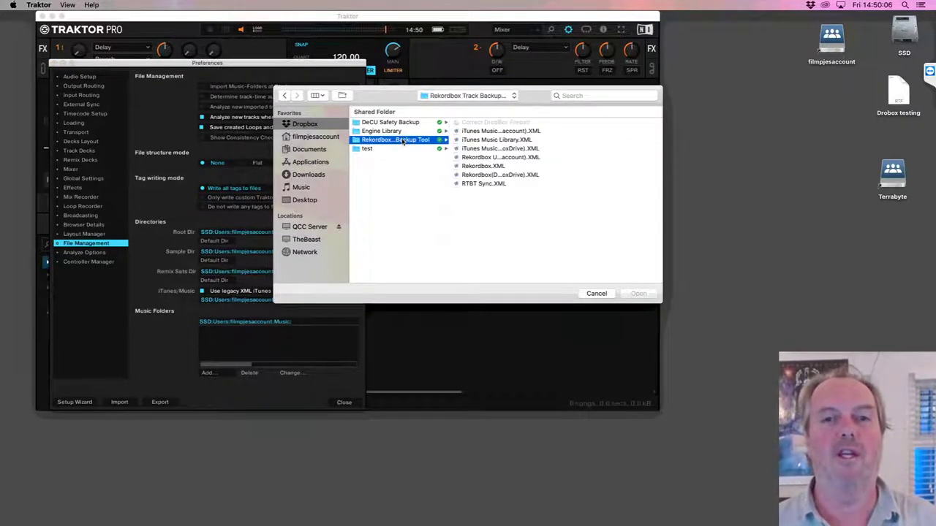
click(502, 149)
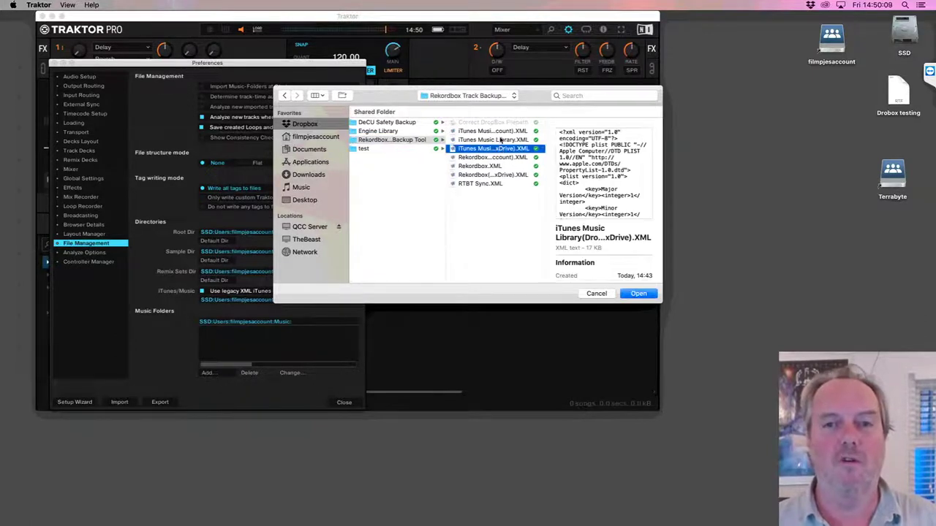
click(502, 132)
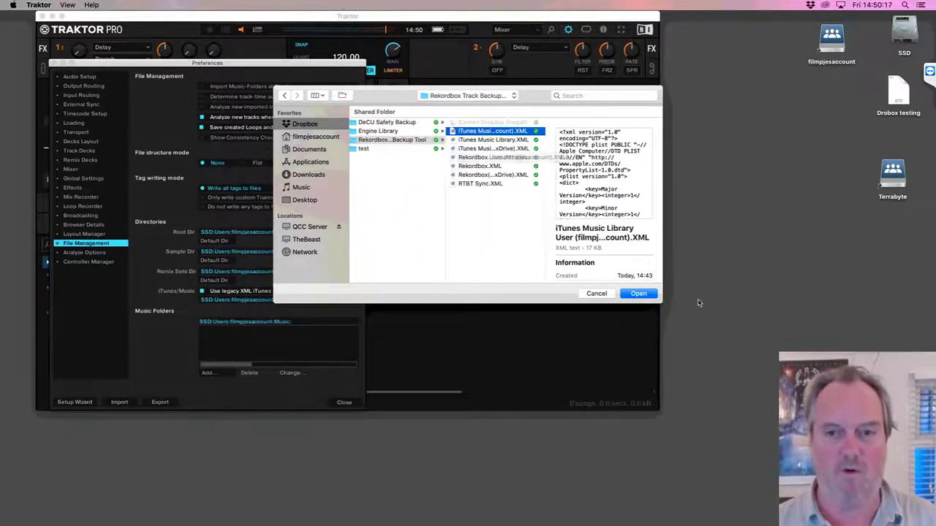
click(650, 295)
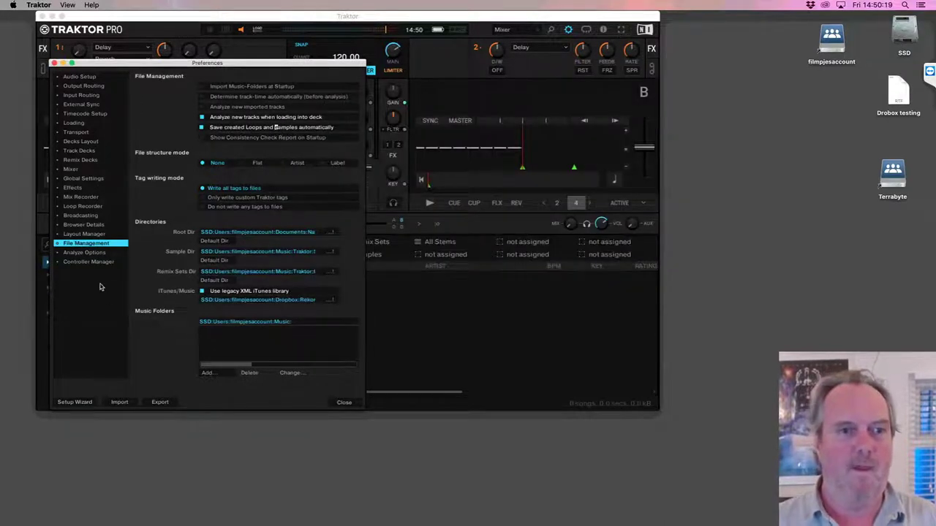
click(345, 403)
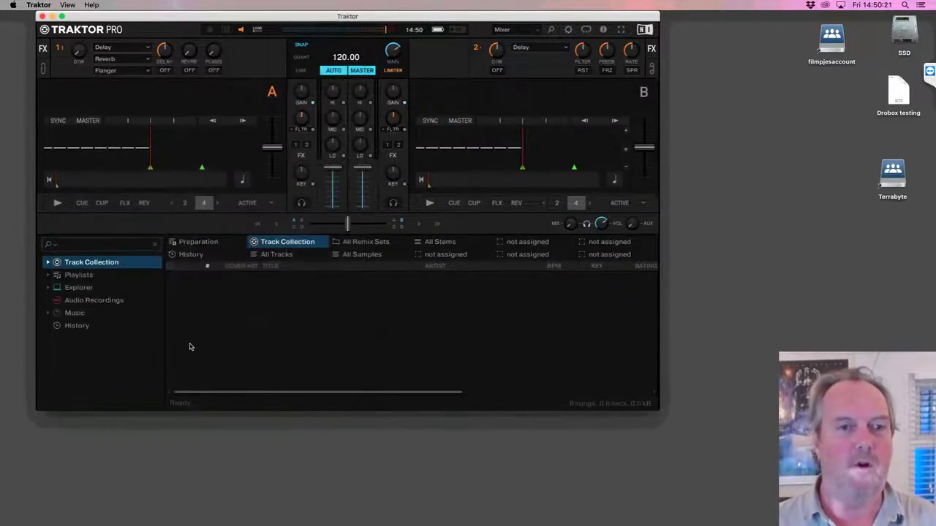
Load No Scrubs Vs Thrift Shop from the iTunes van SSD playlist into deck A and show the deck's hotcue controls.
click(49, 313)
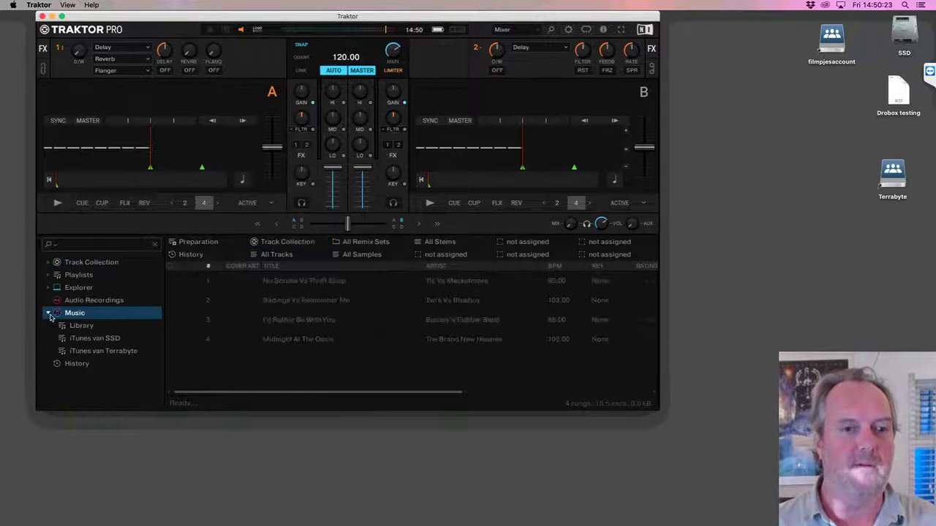
click(86, 339)
click(297, 286)
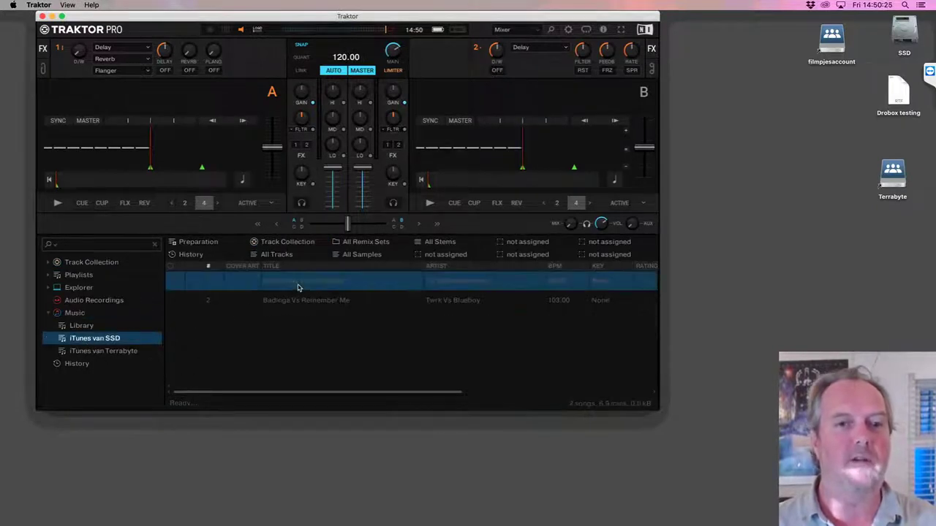
drag(290, 275, 171, 163)
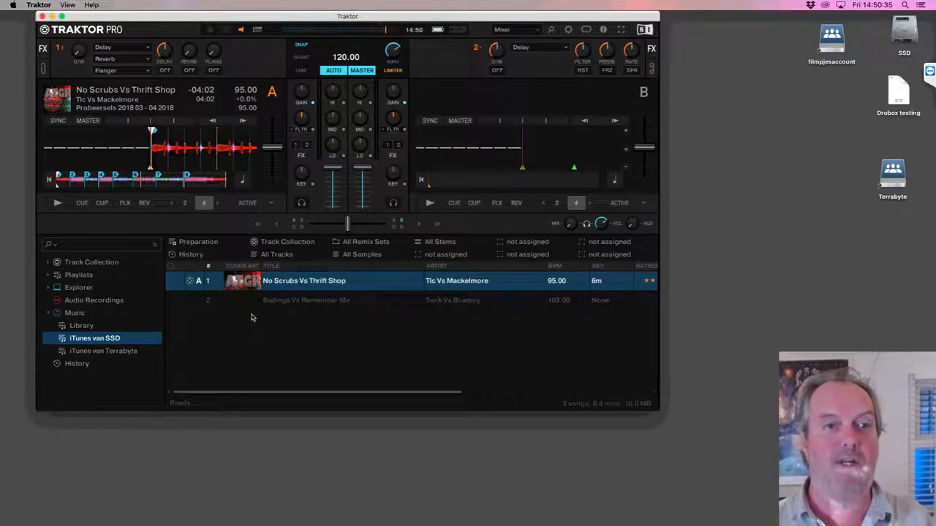
click(170, 97)
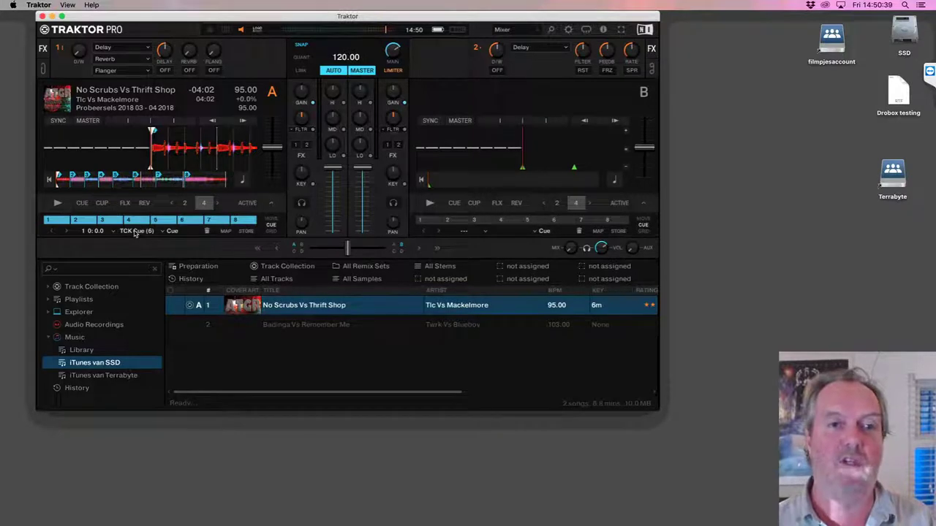